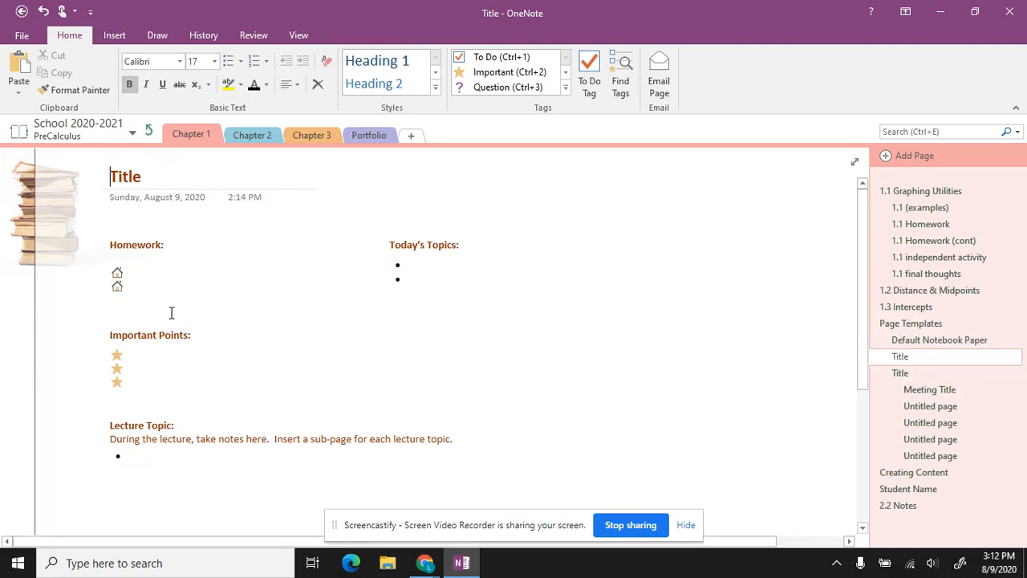
{"action": "left_click", "coordinate": [105, 271]}
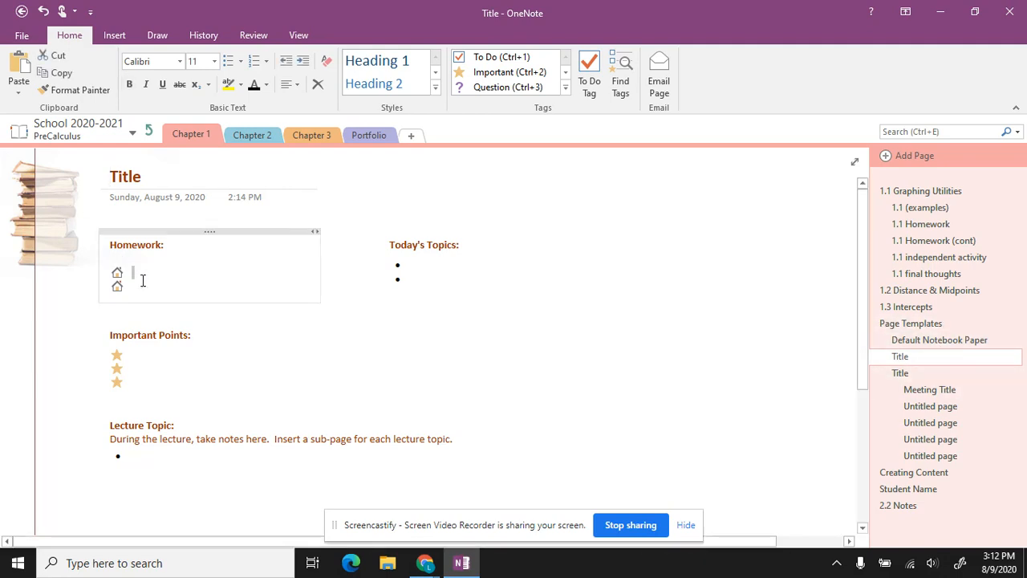
{"action": "left_click_drag", "start_coordinate": [177, 292], "coordinate": [159, 300]}
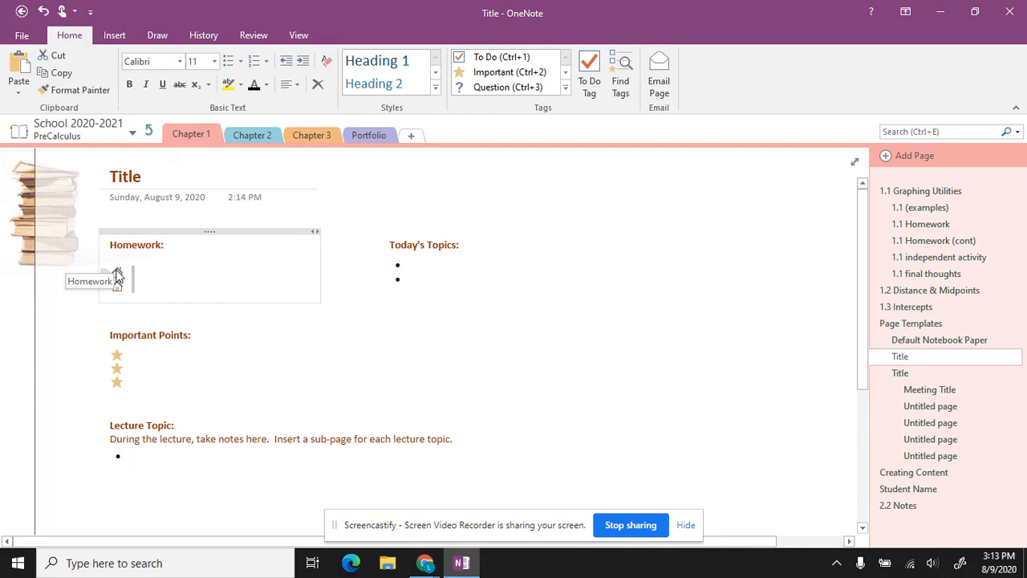
{"action": "key", "text": "Return"}
- Create a new custom tag named Homework with the house symbol
{"action": "left_click", "coordinate": [567, 89]}
{"action": "left_click_drag", "start_coordinate": [570, 90], "coordinate": [592, 215]}
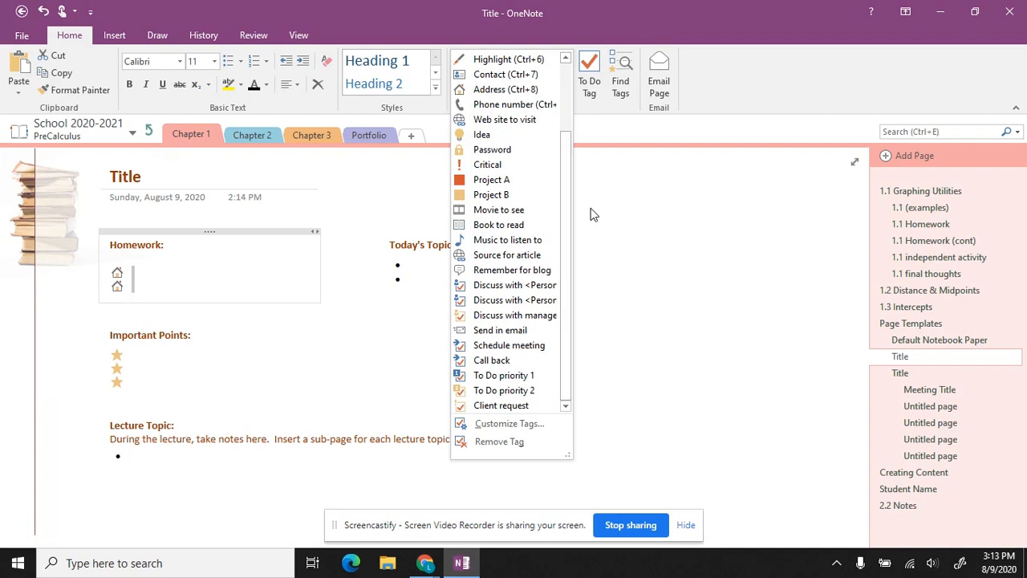
{"action": "left_click", "coordinate": [523, 425]}
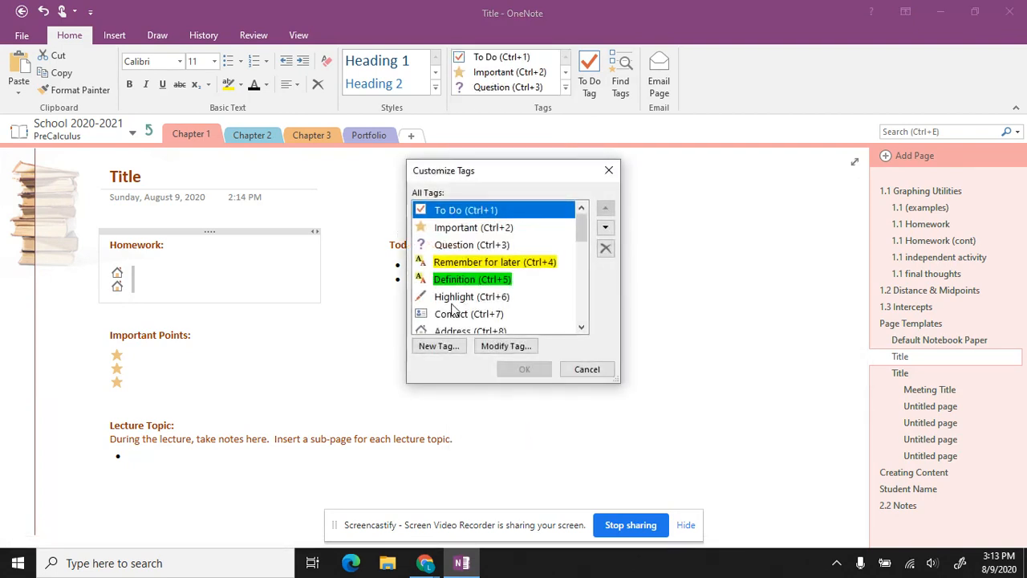
{"action": "left_click", "coordinate": [442, 346]}
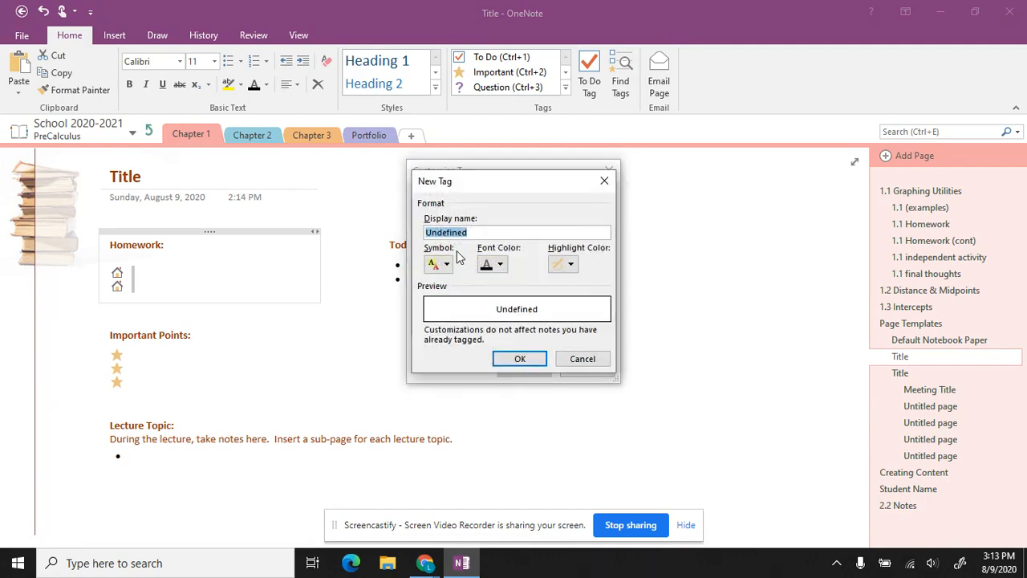
{"action": "type", "text": "Homework"}
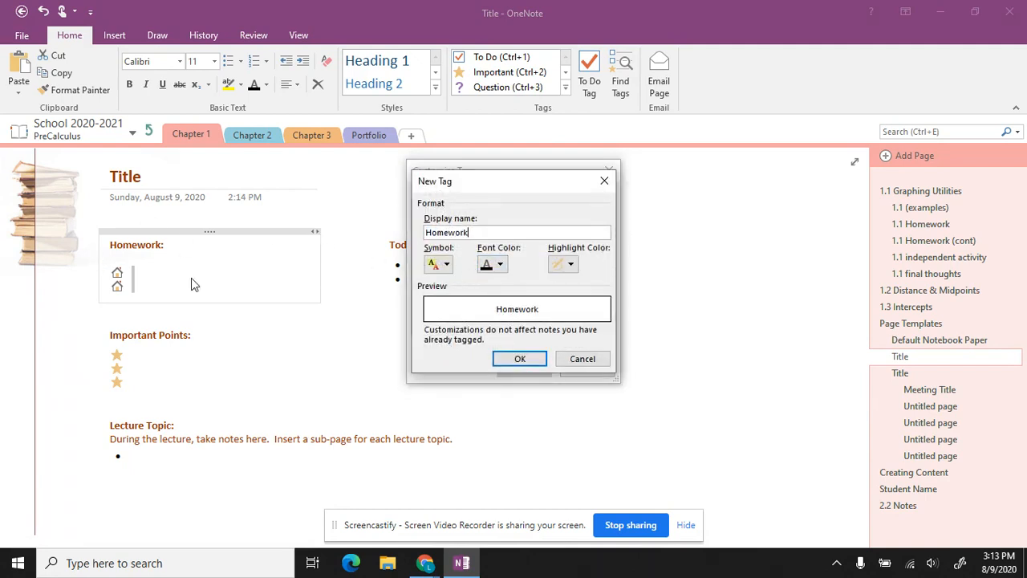
{"action": "left_click", "coordinate": [446, 267]}
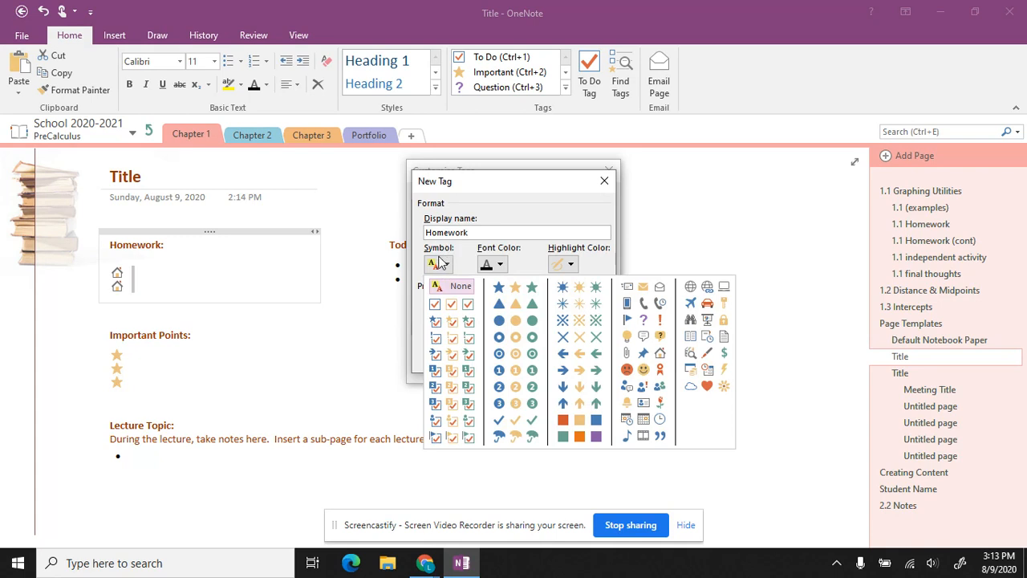
{"action": "left_click", "coordinate": [659, 353]}
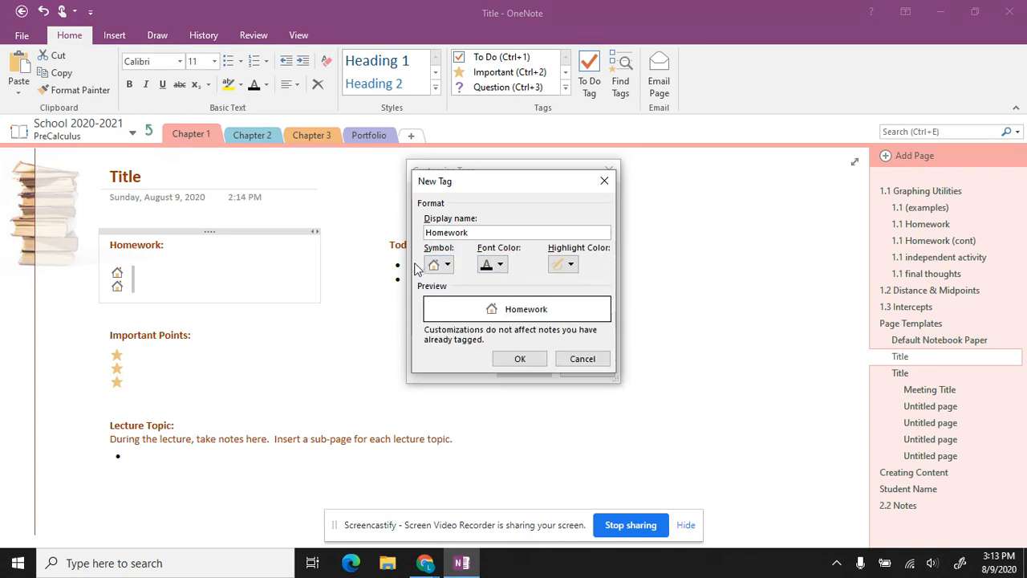
{"action": "left_click", "coordinate": [499, 265]}
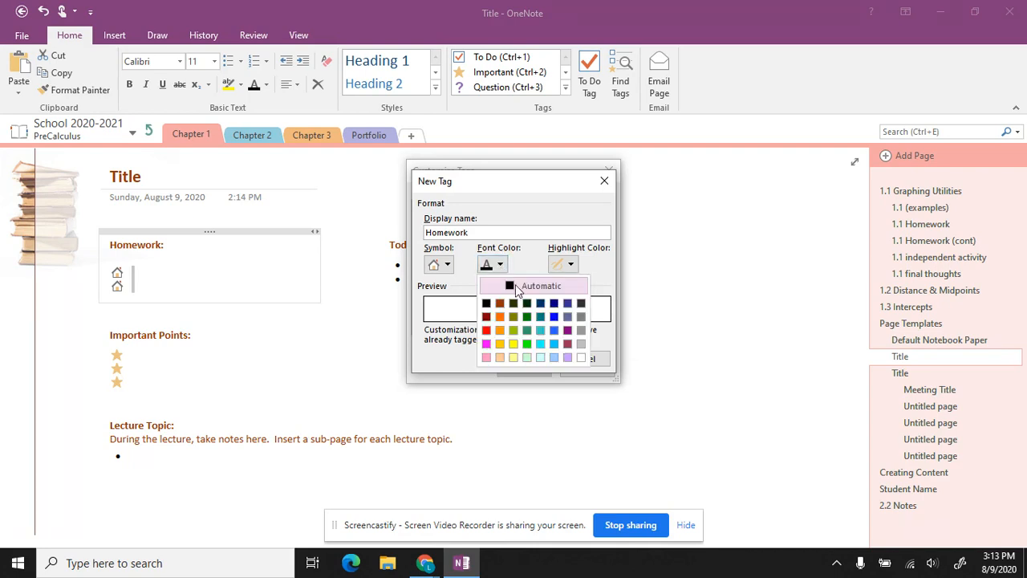
{"action": "left_click", "coordinate": [535, 269]}
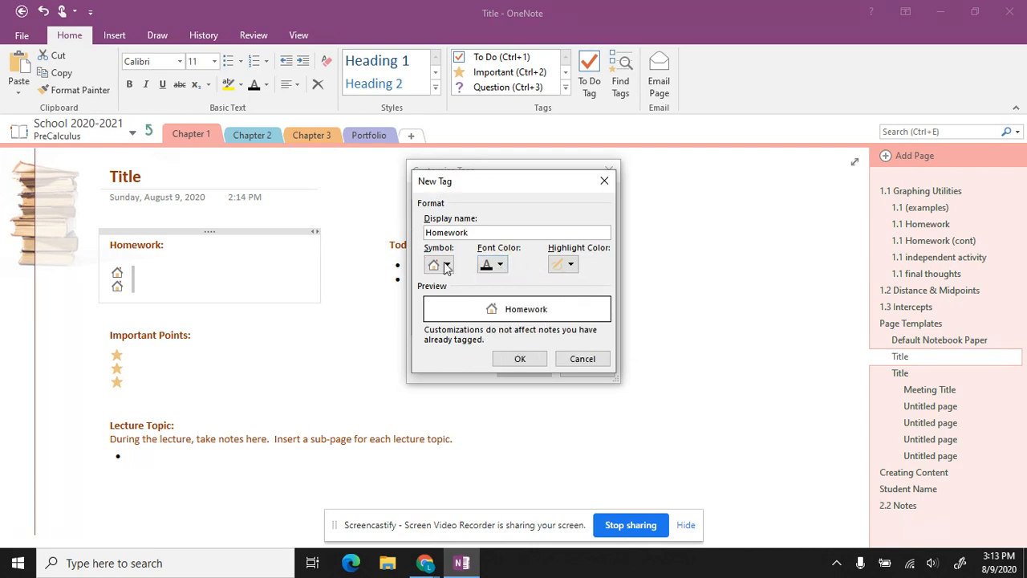
{"action": "left_click", "coordinate": [527, 360]}
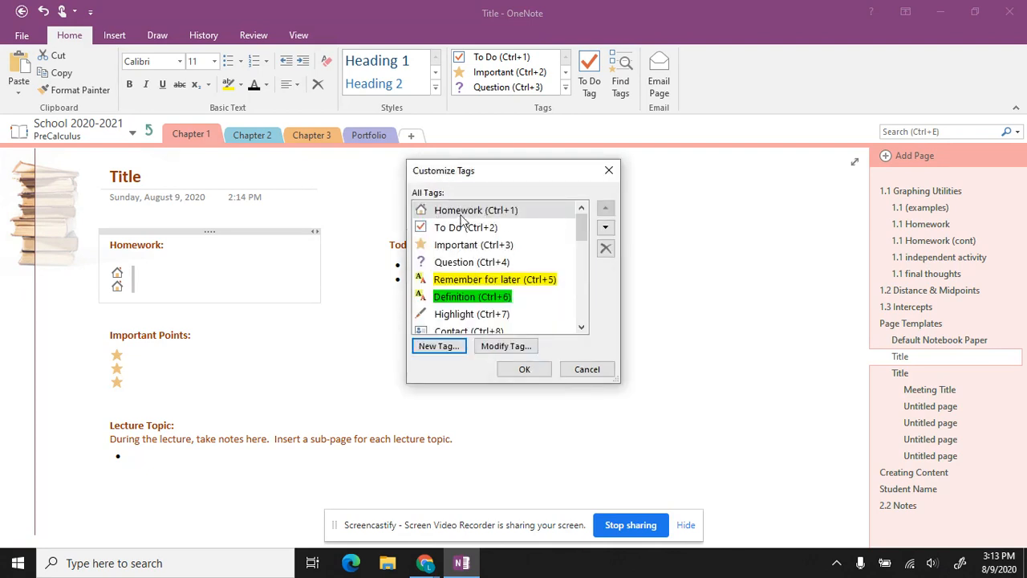
- Move the Homework tag down one place and back to the head of the tag list, then save the tag customizations
{"action": "left_click", "coordinate": [607, 228]}
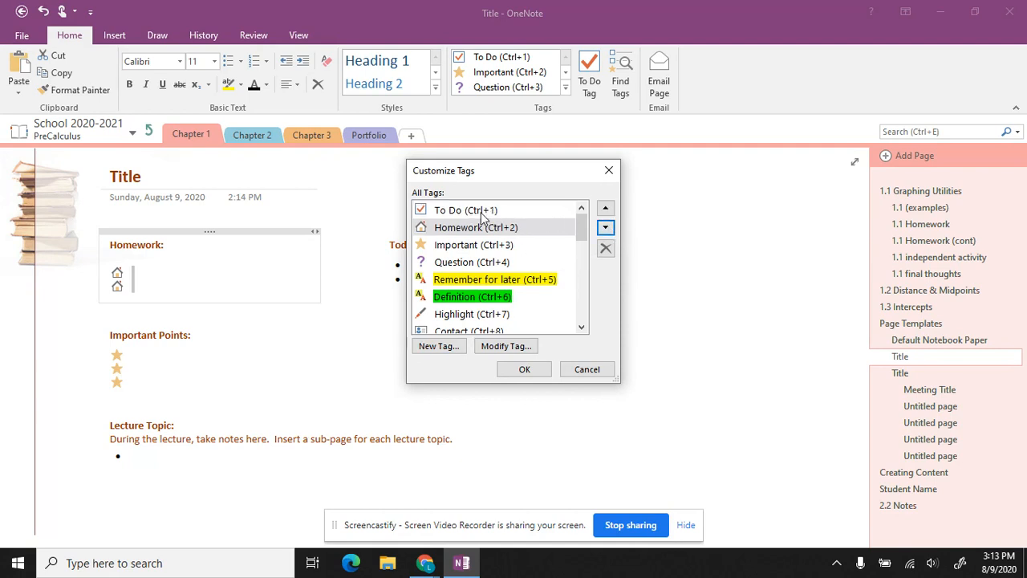
{"action": "left_click", "coordinate": [604, 209]}
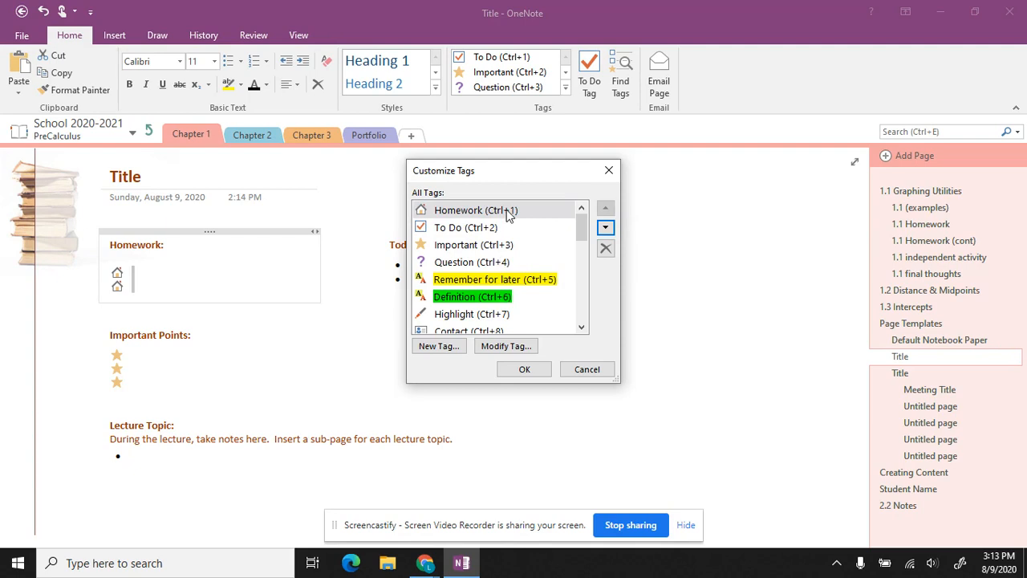
{"action": "left_click_drag", "start_coordinate": [581, 227], "coordinate": [580, 286]}
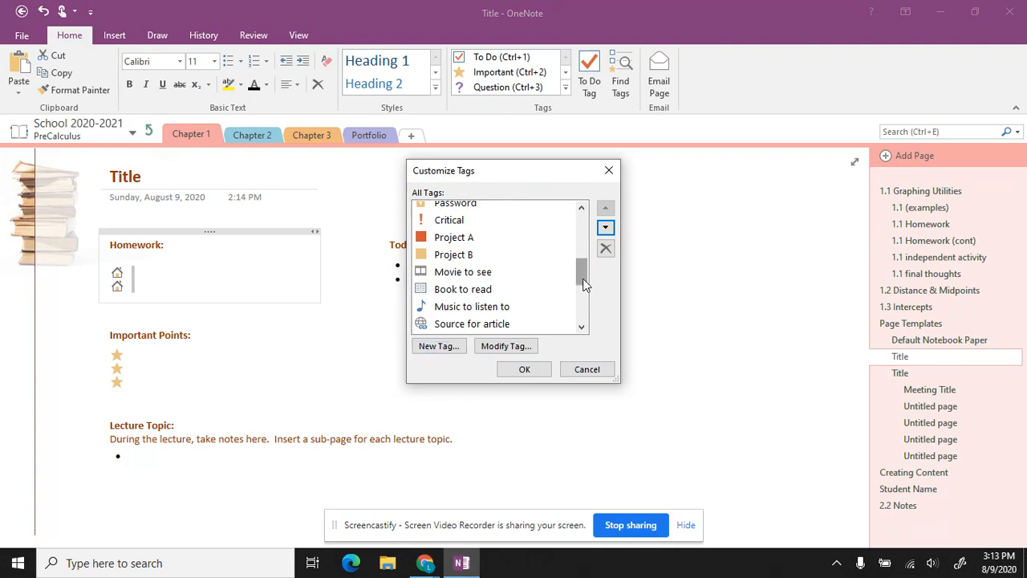
{"action": "left_click_drag", "start_coordinate": [584, 285], "coordinate": [584, 231]}
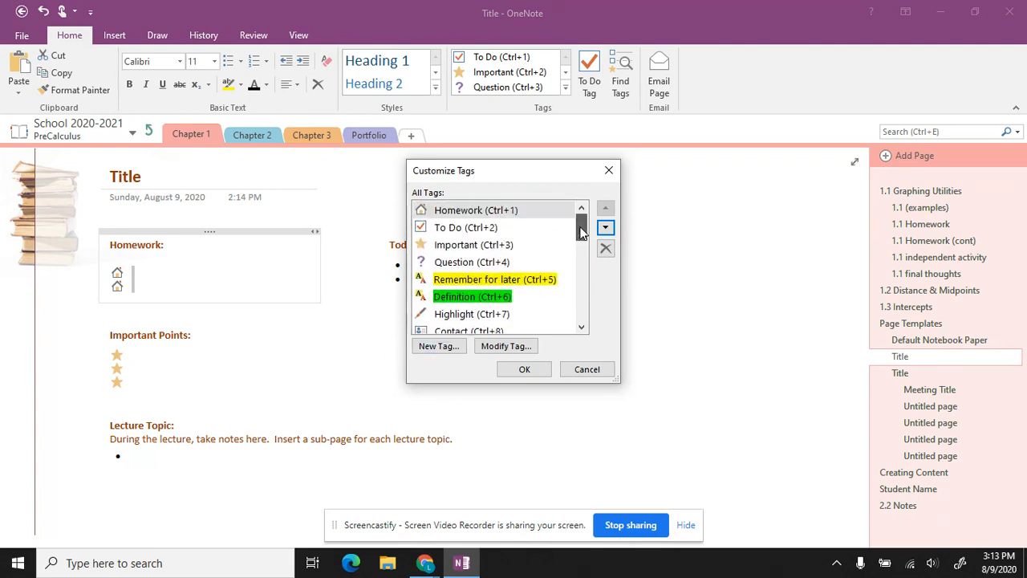
{"action": "left_click", "coordinate": [531, 375]}
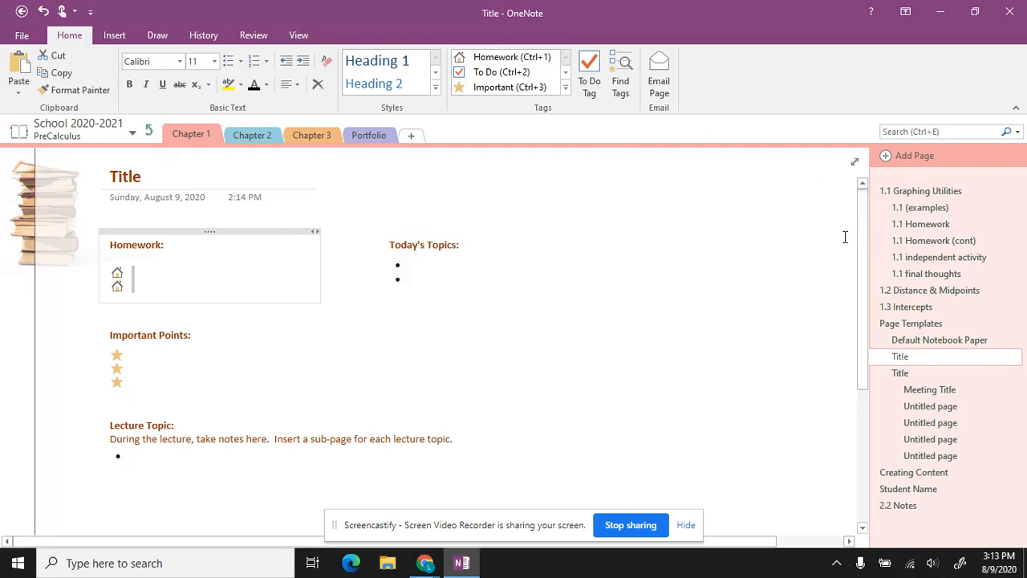
- Open the 1.1 Graphing Utilities page, then collapse and expand its group of subpages
{"action": "left_click", "coordinate": [910, 195]}
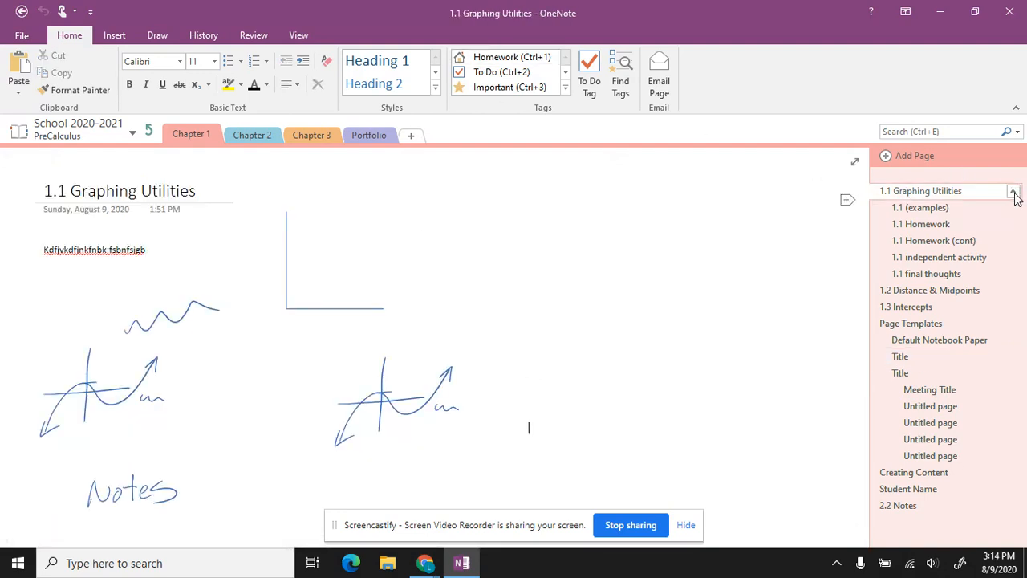
{"action": "left_click", "coordinate": [1014, 192]}
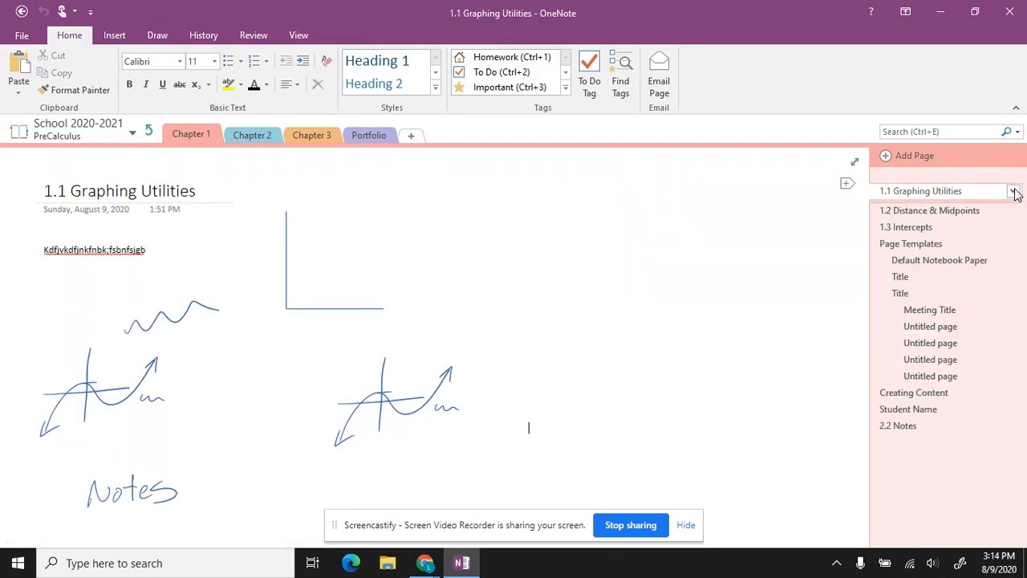
{"action": "left_click", "coordinate": [1014, 192]}
{"action": "left_click", "coordinate": [1014, 192]}
{"action": "left_click", "coordinate": [1015, 193]}
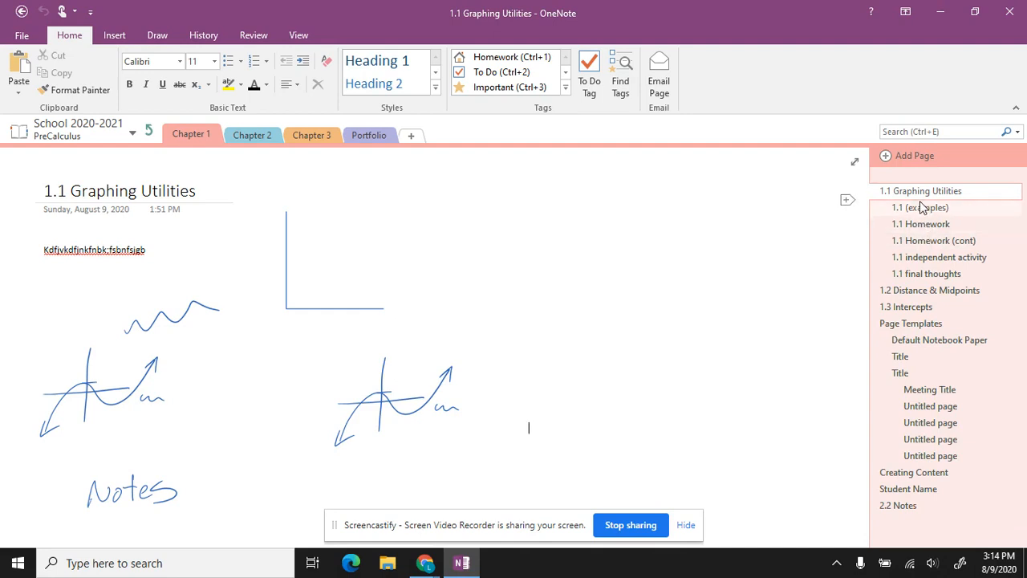
- On the 1.1 (examples) subpage, handwrite the equation 2x + 3y = 6 with "Find intercepts" beneath it
{"action": "left_click", "coordinate": [920, 206]}
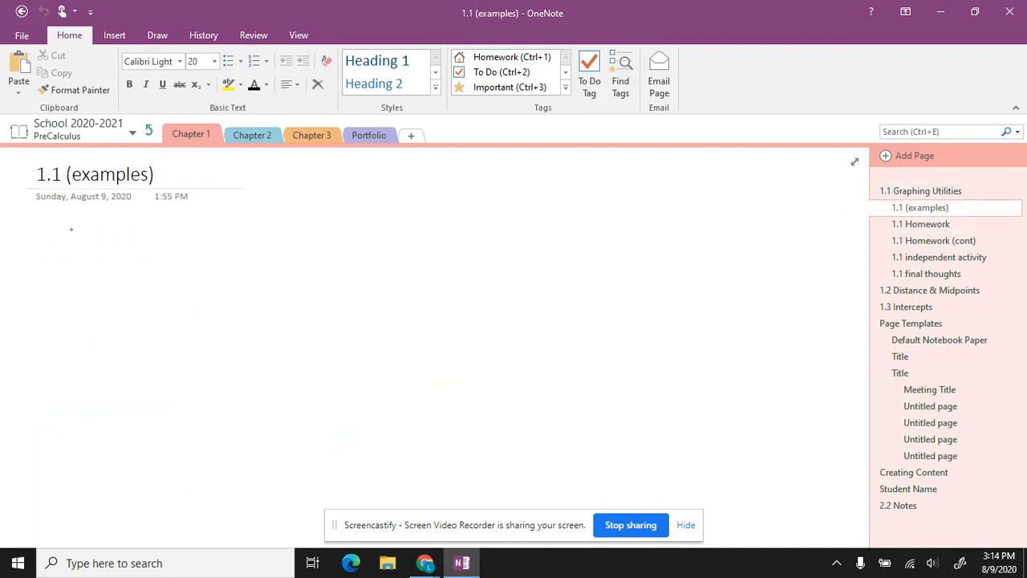
{"action": "mouse_move", "coordinate": [120, 242]}
{"action": "left_mouse_down"}
{"action": "mouse_move", "coordinate": [118, 255]}
{"action": "mouse_move", "coordinate": [132, 257]}
{"action": "left_mouse_up"}
{"action": "mouse_move", "coordinate": [141, 251]}
{"action": "left_mouse_down"}
{"action": "mouse_move", "coordinate": [243, 269]}
{"action": "mouse_move", "coordinate": [289, 245]}
{"action": "left_mouse_up"}
{"action": "left_click_drag", "start_coordinate": [328, 225], "coordinate": [312, 239]}
{"action": "left_click_drag", "start_coordinate": [95, 306], "coordinate": [108, 305]}
{"action": "mouse_move", "coordinate": [117, 300]}
{"action": "left_mouse_down"}
{"action": "mouse_move", "coordinate": [117, 313]}
{"action": "mouse_move", "coordinate": [175, 312]}
{"action": "left_mouse_up"}
{"action": "left_click", "coordinate": [205, 300]}
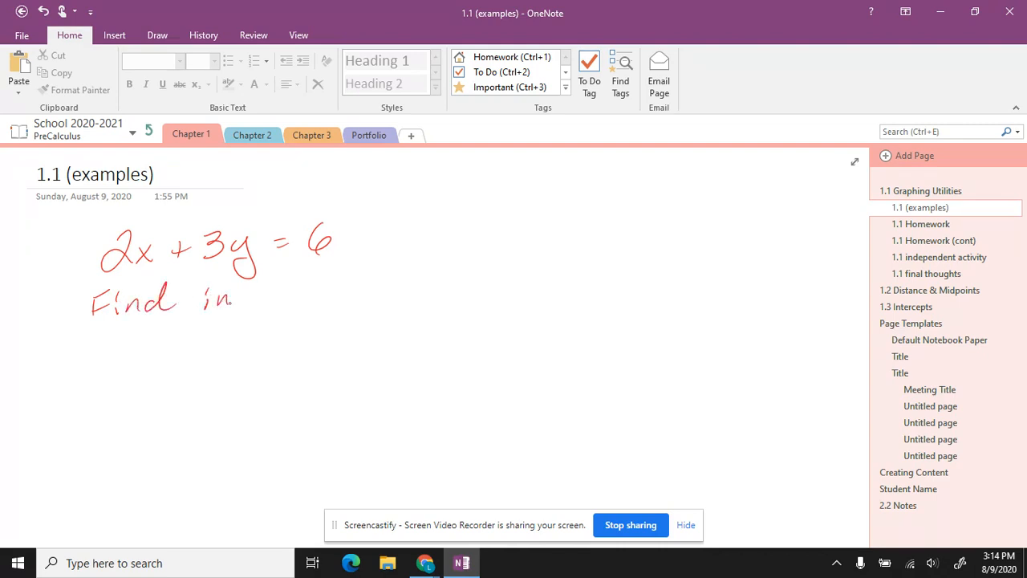
{"action": "left_click_drag", "start_coordinate": [304, 287], "coordinate": [328, 295]}
{"action": "left_click_drag", "start_coordinate": [310, 284], "coordinate": [352, 277]}
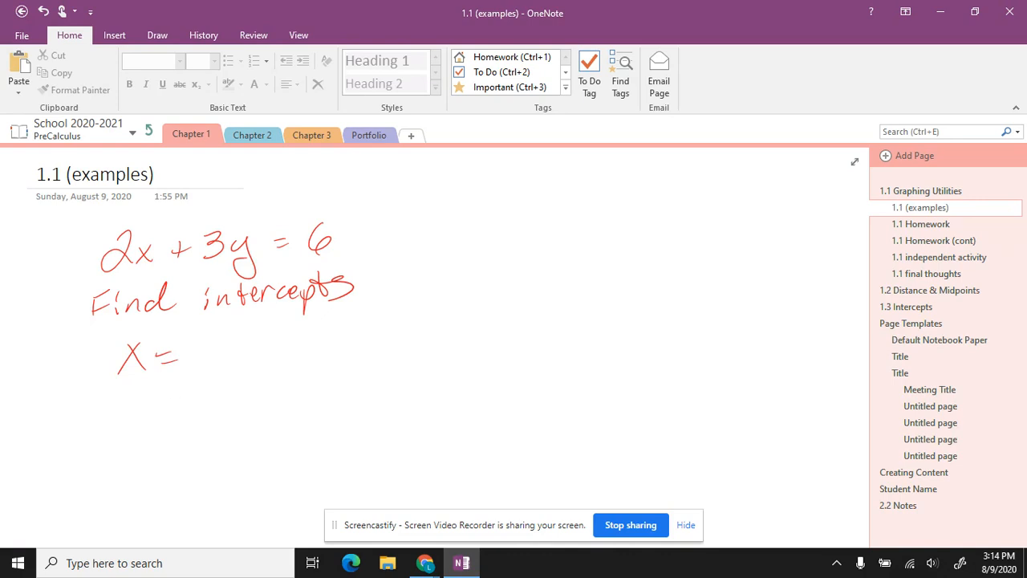
- Handwrite the intercepts x = 3, y = 2 below the "Find intercepts" line
{"action": "left_click", "coordinate": [187, 331]}
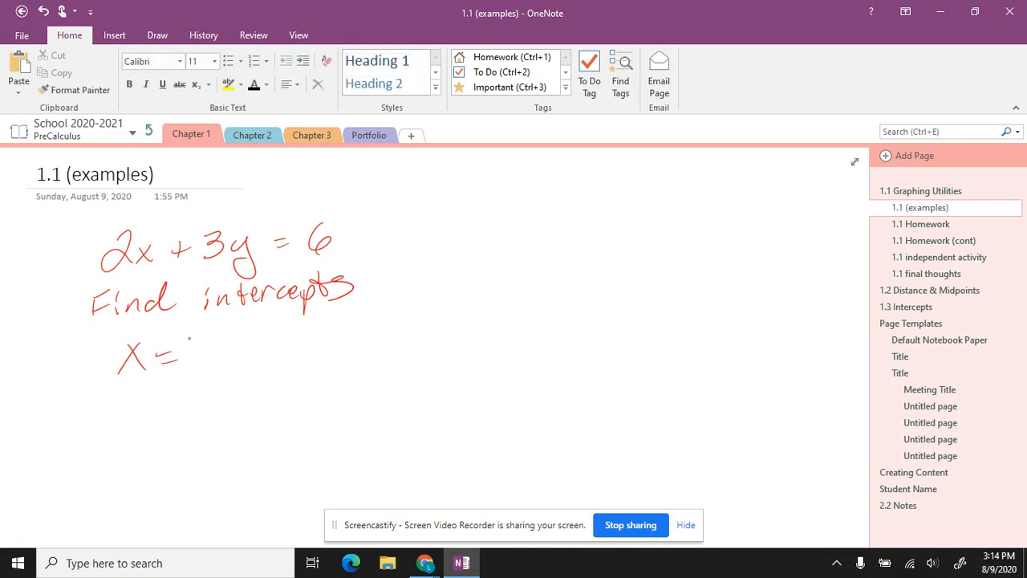
{"action": "left_click_drag", "start_coordinate": [278, 354], "coordinate": [281, 365]}
{"action": "left_click_drag", "start_coordinate": [329, 341], "coordinate": [317, 365]}
{"action": "left_click_drag", "start_coordinate": [375, 344], "coordinate": [415, 343]}
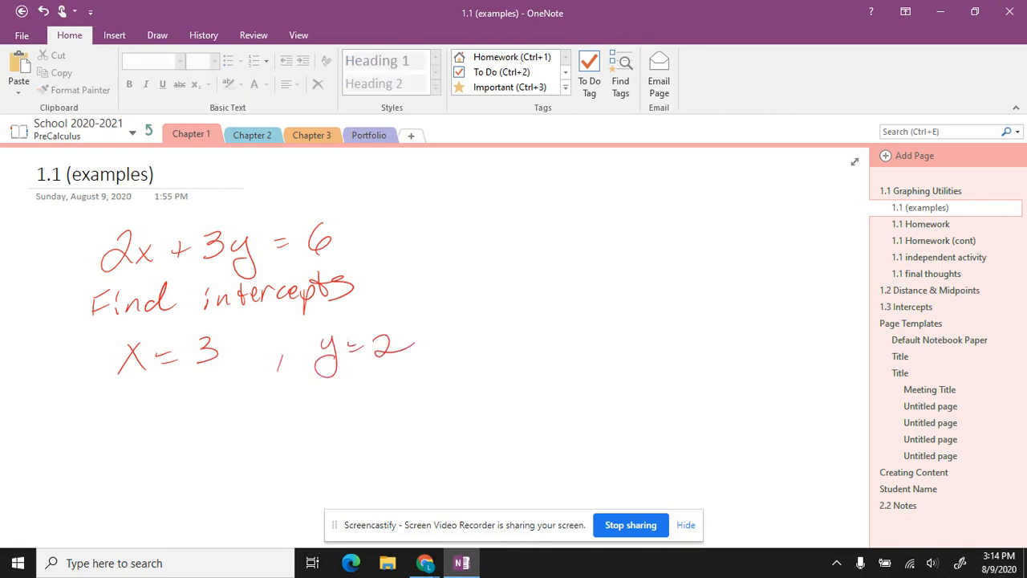
- Handwrite "Graph" under the intercepts and sketch coordinate axes beside it with a descending line through both intercepts
{"action": "mouse_move", "coordinate": [110, 407]}
{"action": "left_mouse_down"}
{"action": "mouse_move", "coordinate": [98, 425]}
{"action": "mouse_move", "coordinate": [138, 412]}
{"action": "mouse_move", "coordinate": [149, 426]}
{"action": "left_mouse_up"}
{"action": "left_click_drag", "start_coordinate": [156, 416], "coordinate": [157, 440]}
{"action": "left_click_drag", "start_coordinate": [172, 396], "coordinate": [208, 410]}
{"action": "left_click_drag", "start_coordinate": [371, 382], "coordinate": [369, 489]}
{"action": "left_click_drag", "start_coordinate": [273, 433], "coordinate": [476, 427]}
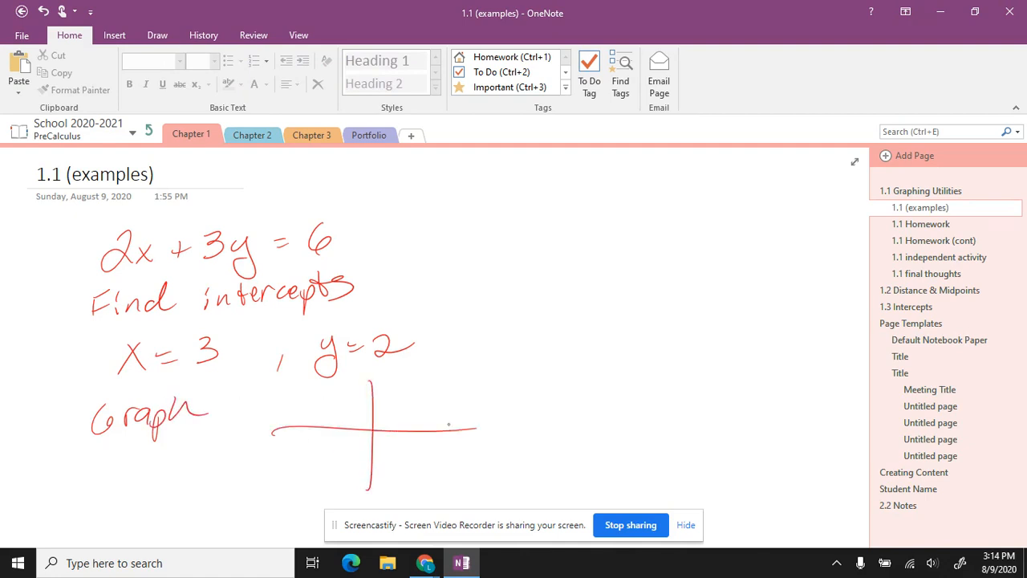
{"action": "left_click_drag", "start_coordinate": [328, 392], "coordinate": [456, 452]}
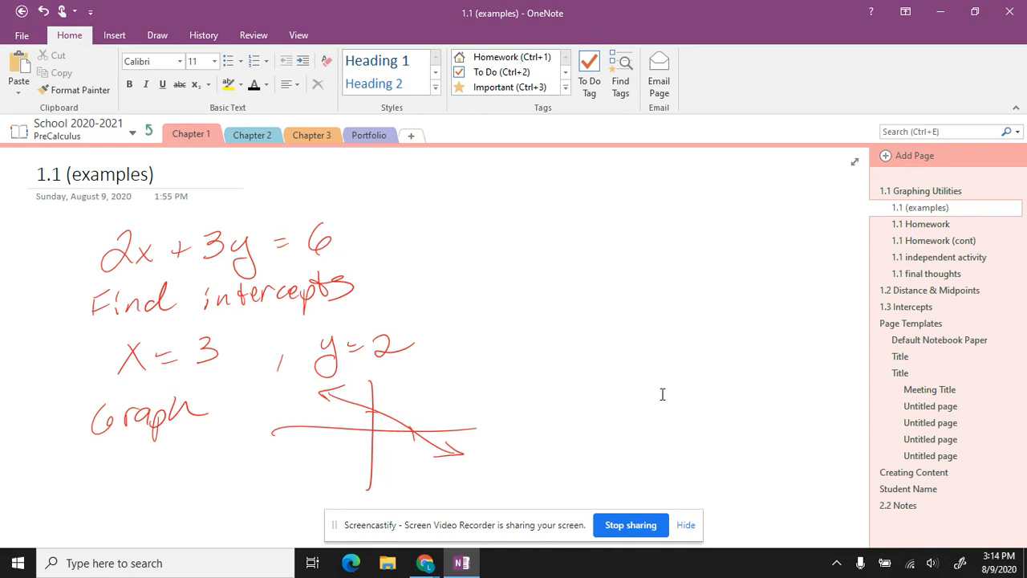
- In the blank area below the graph, handwrite "EXAMPLE" with a wavy line beneath it
{"action": "scroll", "coordinate": [116, 277], "scroll_direction": "down", "scroll_amount": 5}
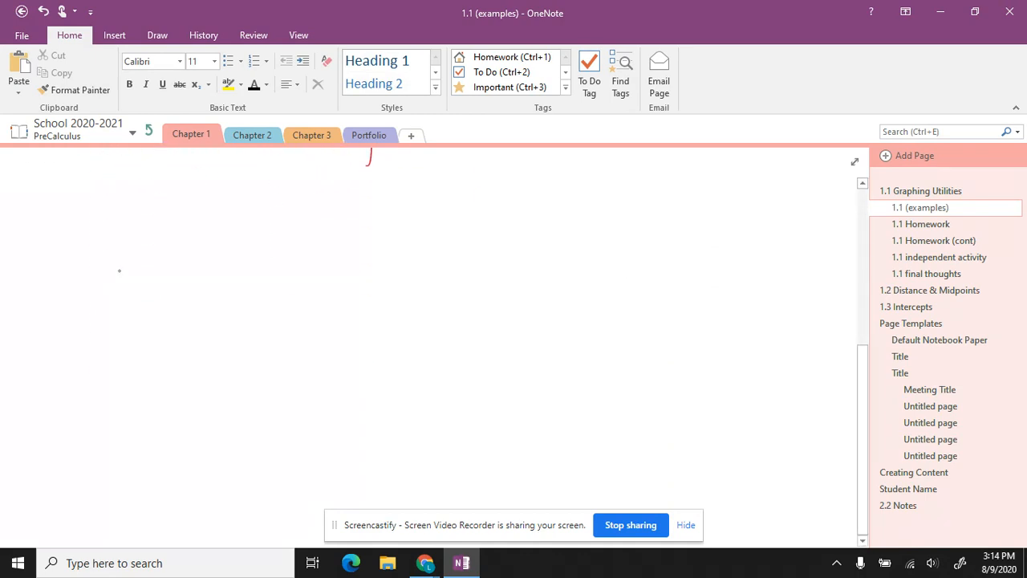
{"action": "left_click_drag", "start_coordinate": [115, 256], "coordinate": [130, 273]}
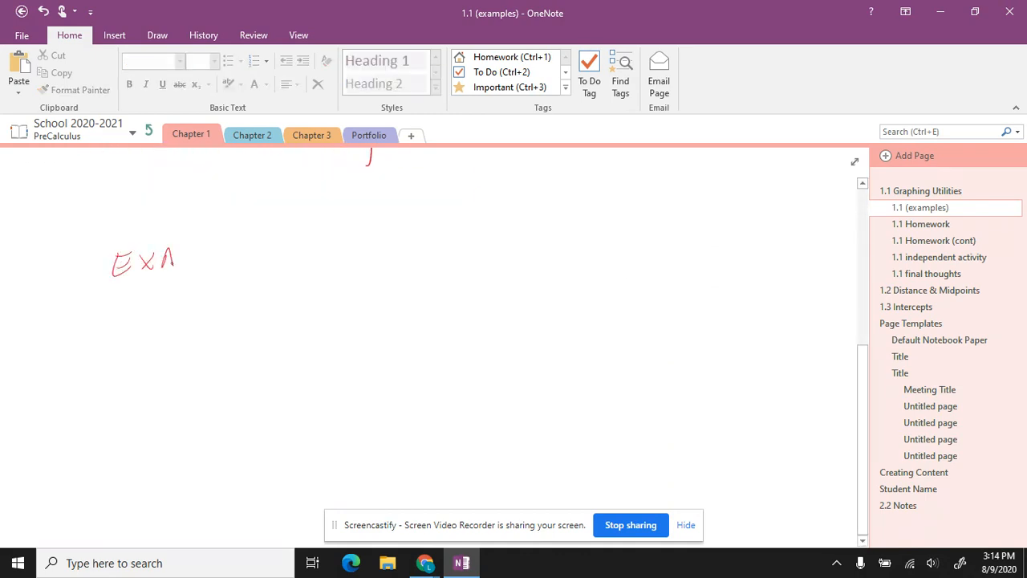
{"action": "left_click_drag", "start_coordinate": [191, 347], "coordinate": [405, 339]}
{"action": "left_click_drag", "start_coordinate": [226, 243], "coordinate": [228, 252]}
{"action": "mouse_move", "coordinate": [248, 245]}
{"action": "left_mouse_down"}
{"action": "mouse_move", "coordinate": [260, 258]}
{"action": "mouse_move", "coordinate": [278, 256]}
{"action": "left_mouse_up"}
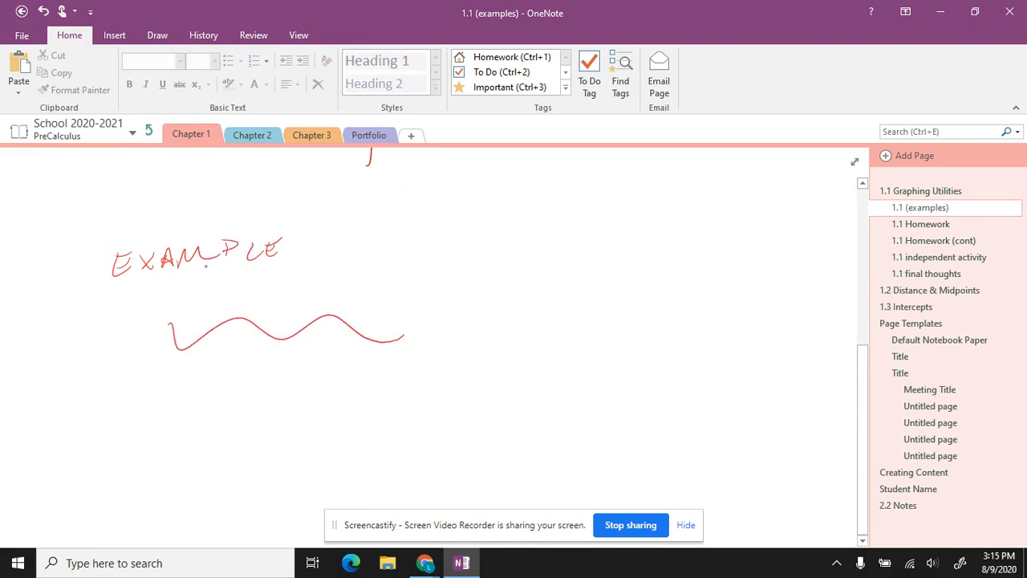
{"action": "left_click_drag", "start_coordinate": [555, 273], "coordinate": [578, 252]}
{"action": "mouse_move", "coordinate": [611, 248]}
{"action": "left_mouse_down"}
{"action": "mouse_move", "coordinate": [609, 271]}
{"action": "mouse_move", "coordinate": [623, 269]}
{"action": "left_mouse_up"}
{"action": "mouse_move", "coordinate": [648, 241]}
{"action": "left_mouse_down"}
{"action": "mouse_move", "coordinate": [646, 261]}
{"action": "mouse_move", "coordinate": [674, 244]}
{"action": "left_mouse_up"}
{"action": "scroll", "coordinate": [610, 221], "scroll_direction": "down", "scroll_amount": 3}
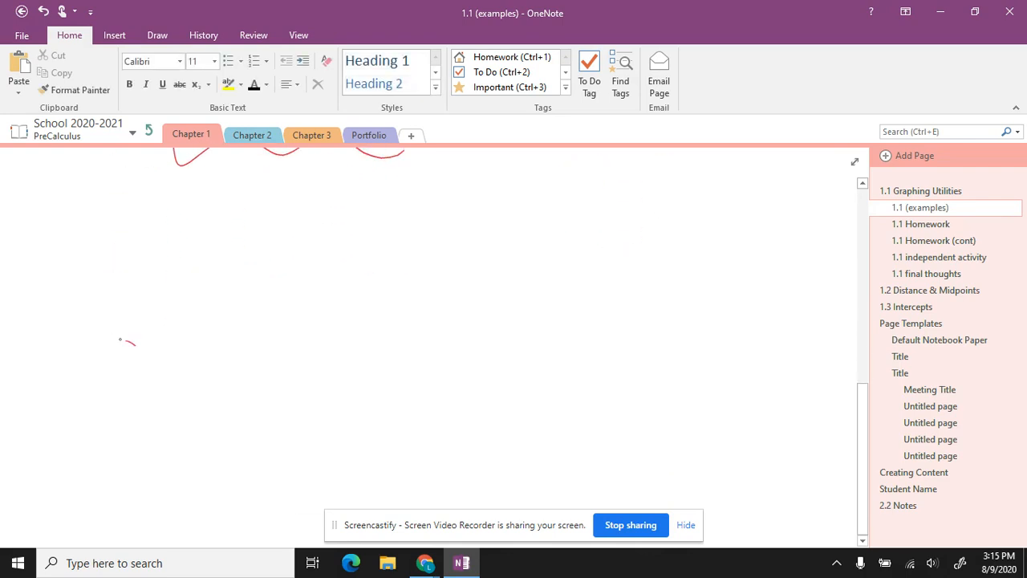
- View the sample graph of f(x) = 2x − 7 on the 1.1 Homework page, then open the 1.1 Homework (cont) page
{"action": "left_click", "coordinate": [915, 224]}
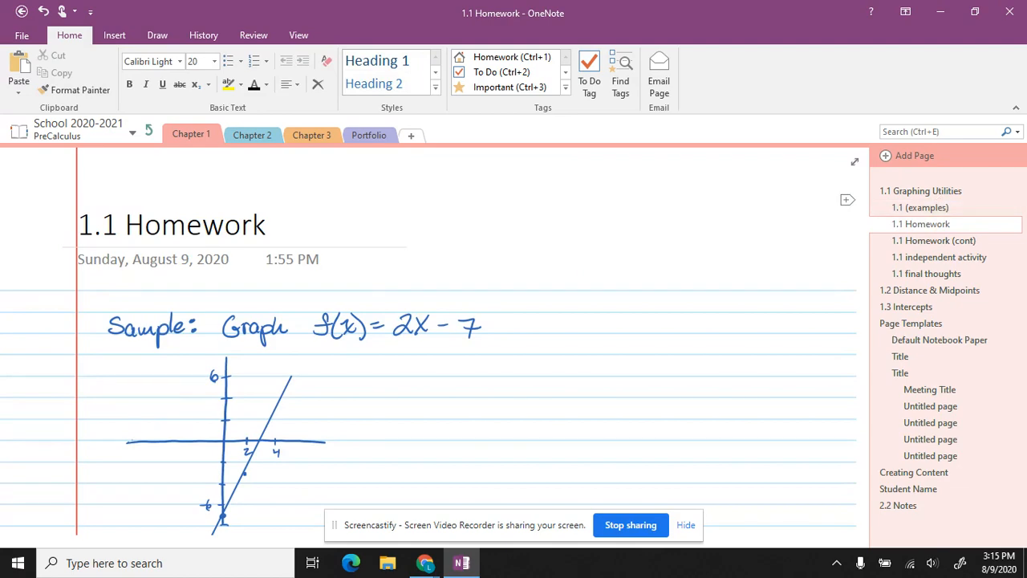
{"action": "scroll", "coordinate": [466, 337], "scroll_direction": "down", "scroll_amount": 5}
{"action": "scroll", "coordinate": [466, 337], "scroll_direction": "up", "scroll_amount": 5}
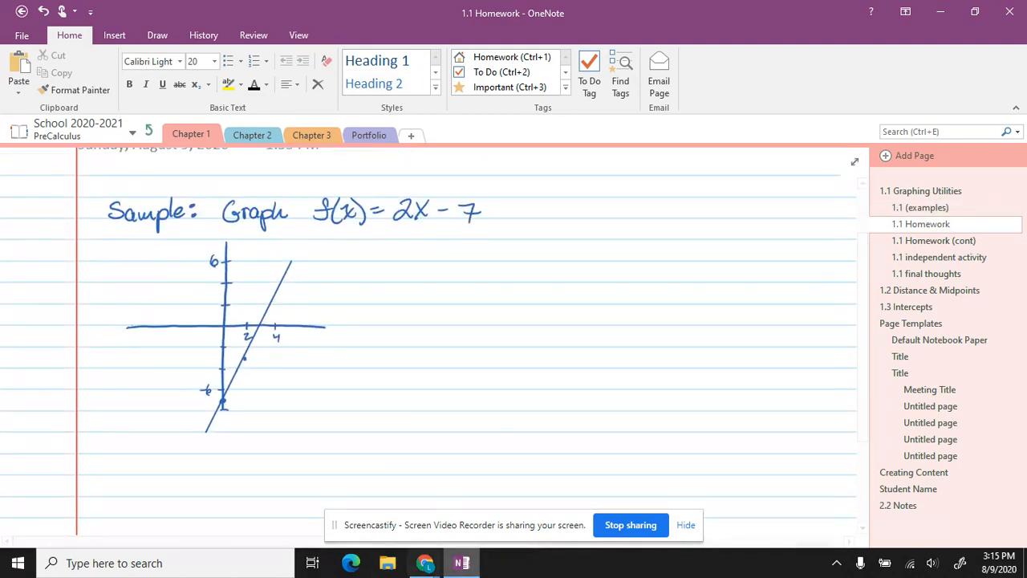
{"action": "left_click", "coordinate": [937, 241]}
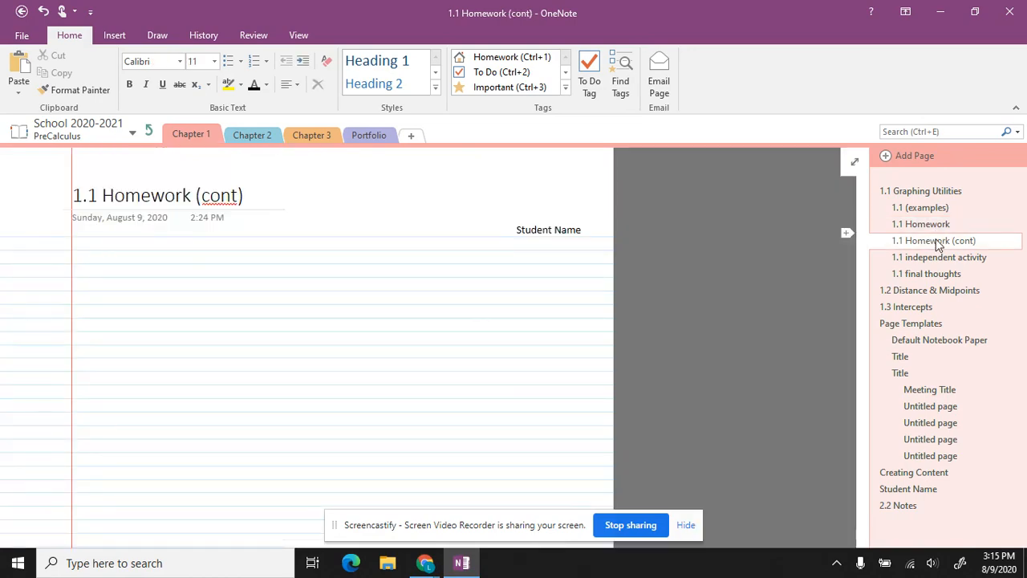
- Switch to the Sullivan Precalculus PDF in Chrome and capture Problems 13–24 on page 77 with the Snipping Tool
{"action": "left_click", "coordinate": [425, 564]}
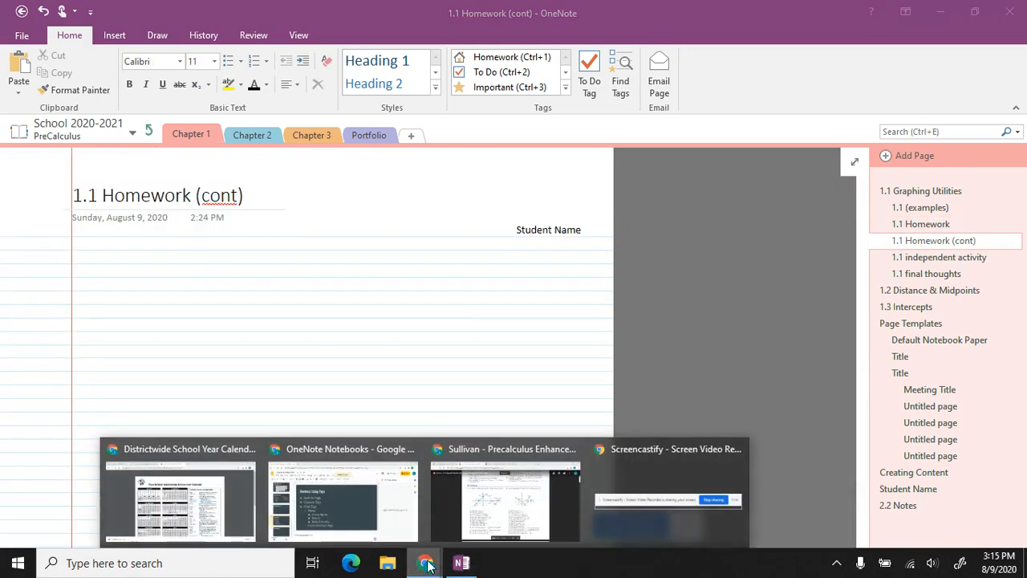
{"action": "left_click", "coordinate": [478, 524]}
{"action": "scroll", "coordinate": [474, 523], "scroll_direction": "down", "scroll_amount": 8}
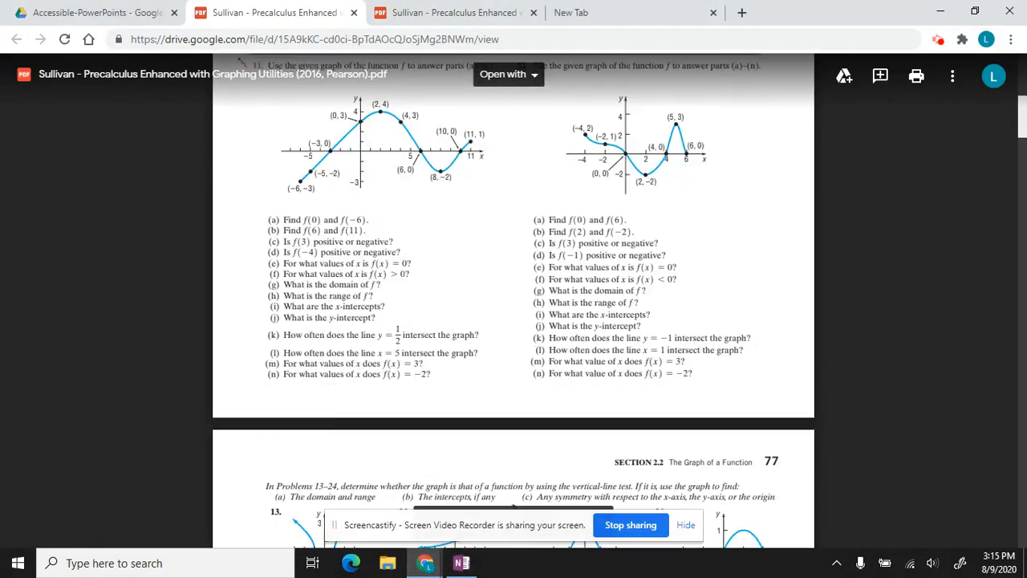
{"action": "scroll", "coordinate": [473, 523], "scroll_direction": "up", "scroll_amount": 1}
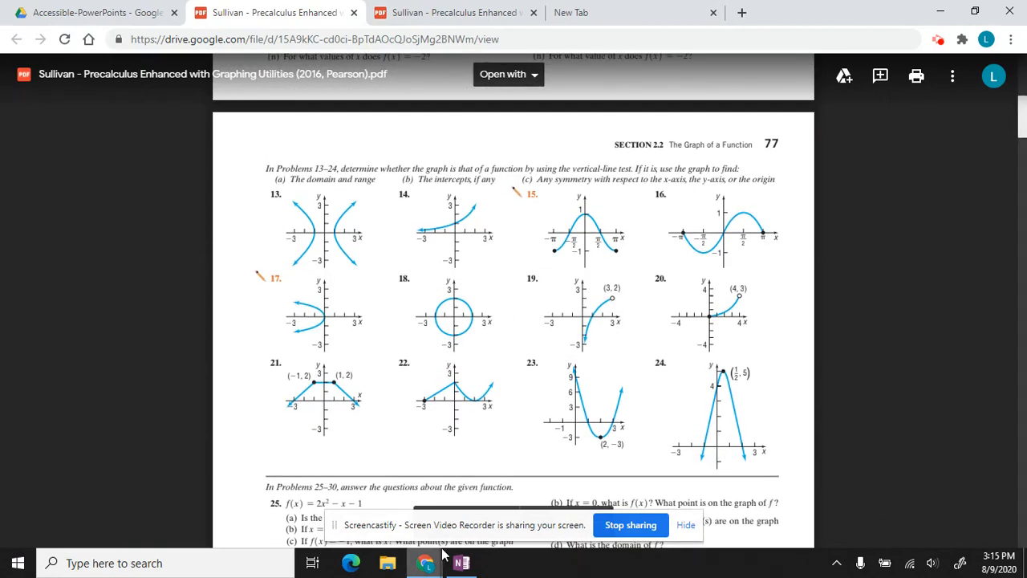
{"action": "left_click", "coordinate": [20, 566]}
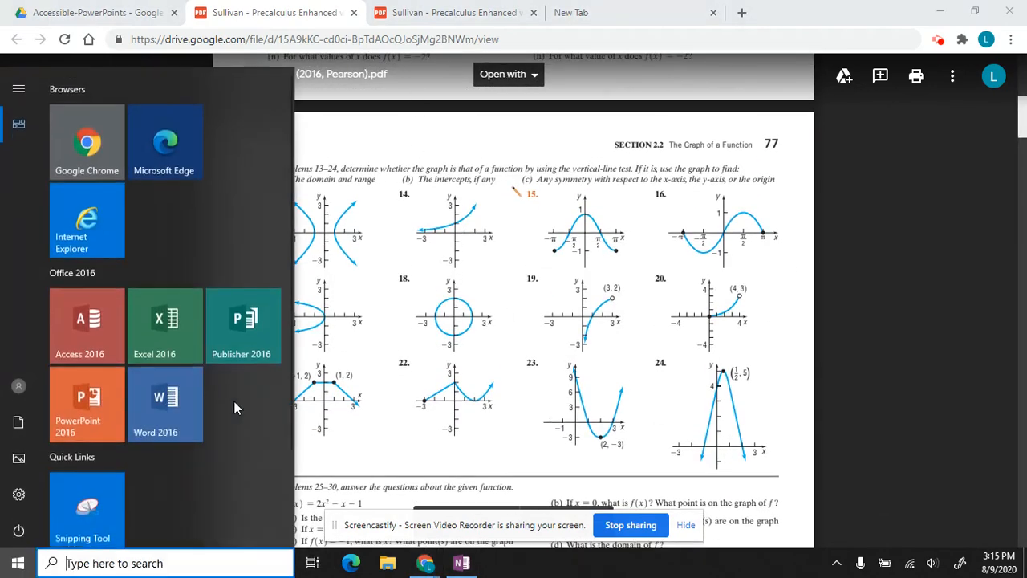
{"action": "left_click", "coordinate": [86, 509]}
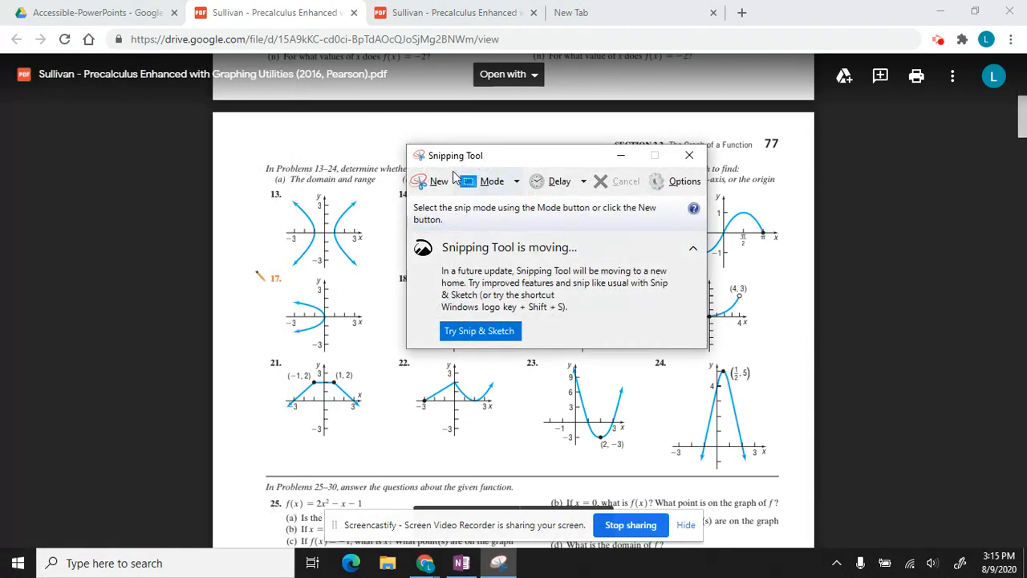
{"action": "left_click", "coordinate": [430, 181]}
{"action": "left_click_drag", "start_coordinate": [244, 150], "coordinate": [815, 480]}
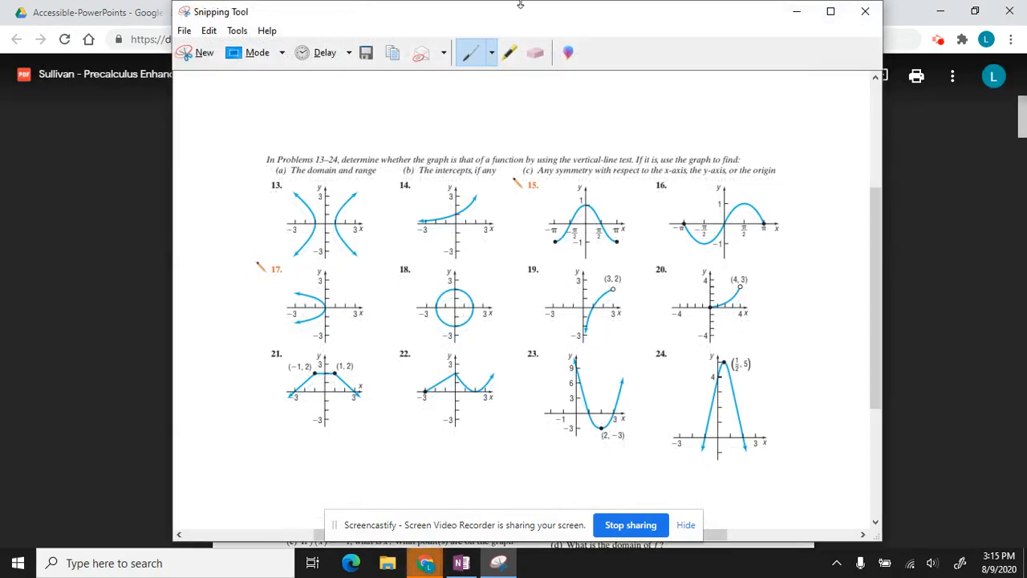
- Paste the snip into the 1.1 Homework (cont) page in OneNote, enlarge it to nearly the paper's width and move it up beneath the heading
{"action": "left_click", "coordinate": [461, 562]}
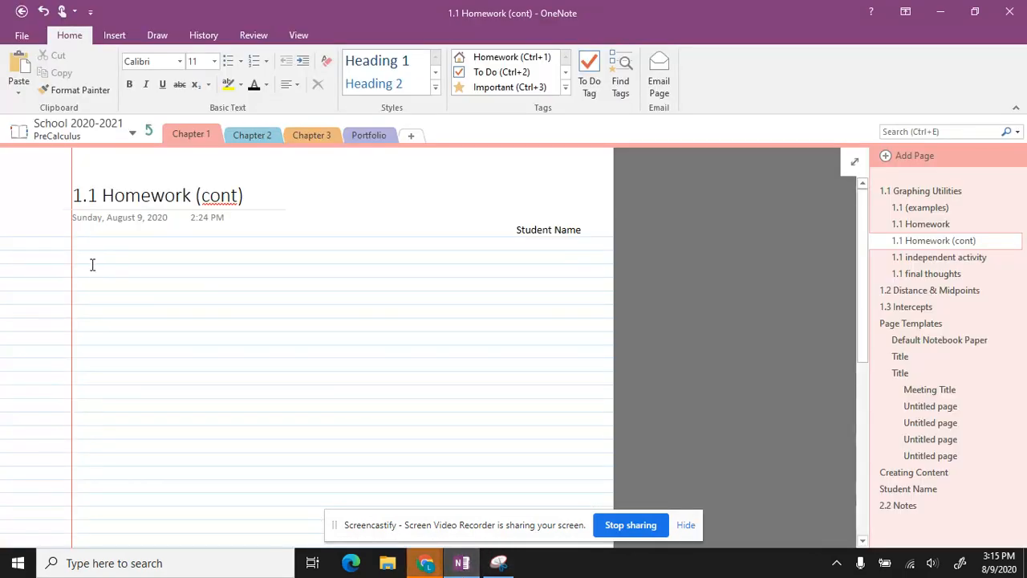
{"action": "key", "text": "ctrl+v"}
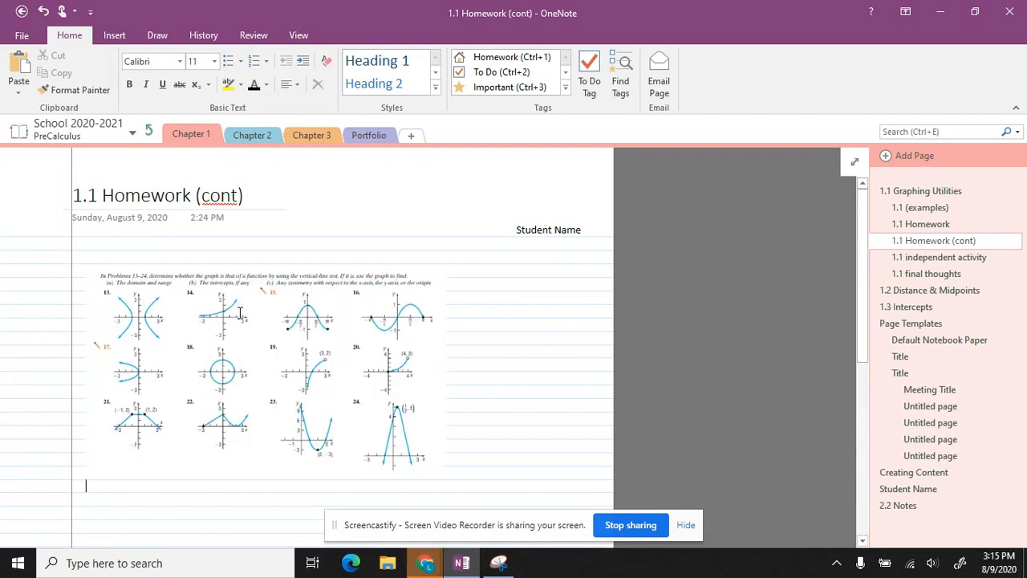
{"action": "left_click", "coordinate": [266, 370]}
{"action": "left_click_drag", "start_coordinate": [454, 474], "coordinate": [557, 502]}
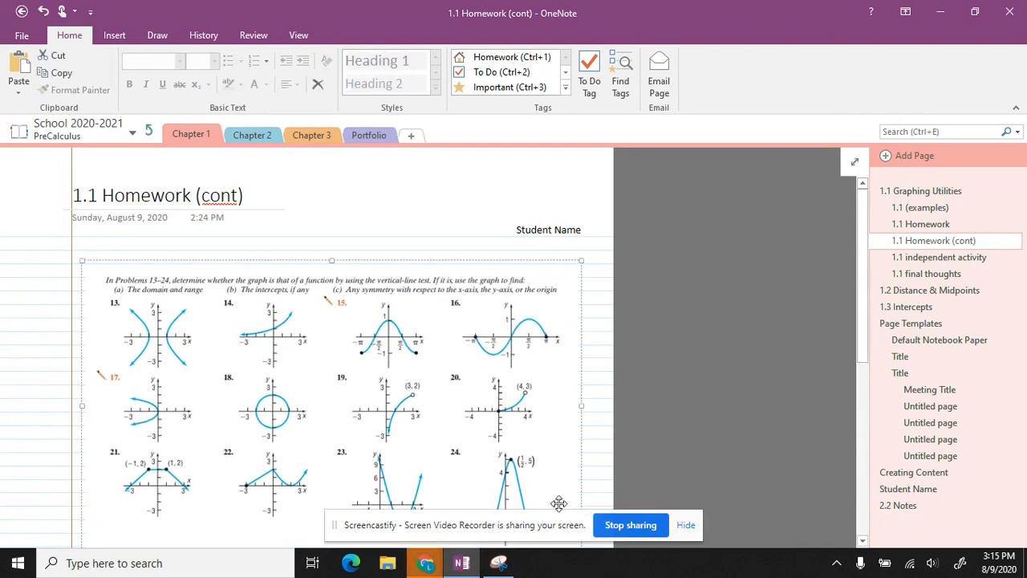
{"action": "left_click_drag", "start_coordinate": [393, 354], "coordinate": [394, 323]}
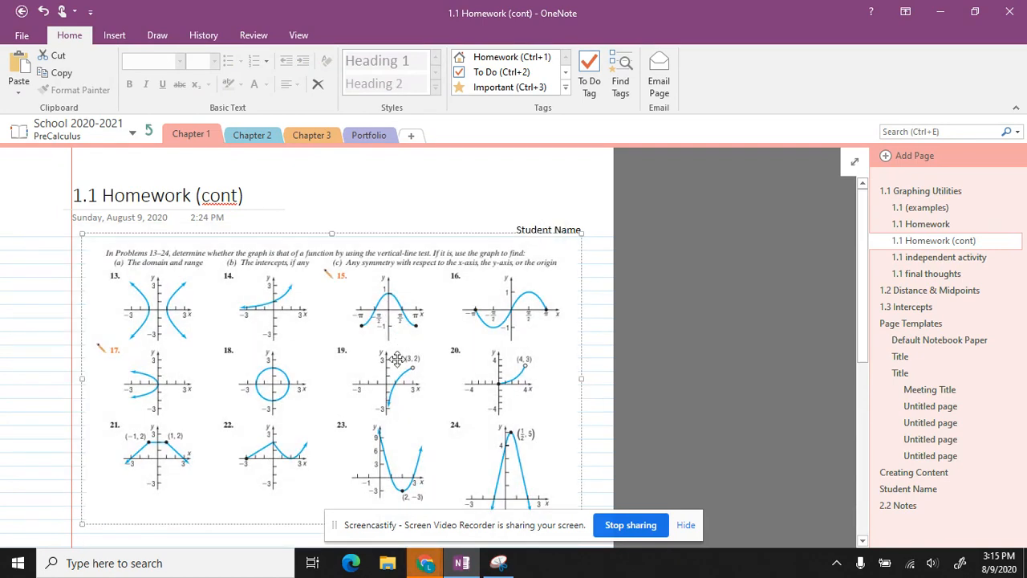
{"action": "left_click", "coordinate": [591, 369]}
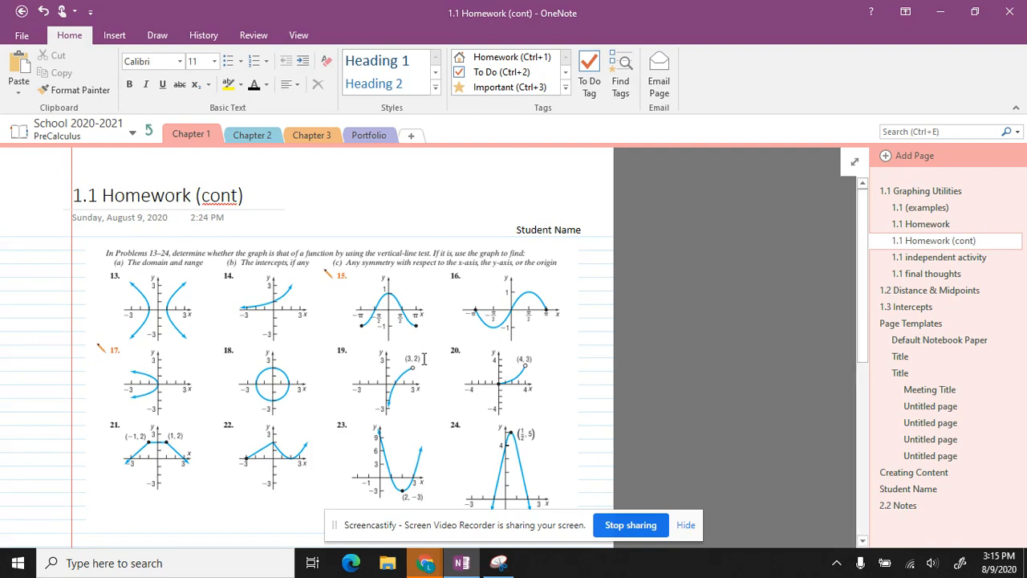
{"action": "left_click", "coordinate": [380, 297]}
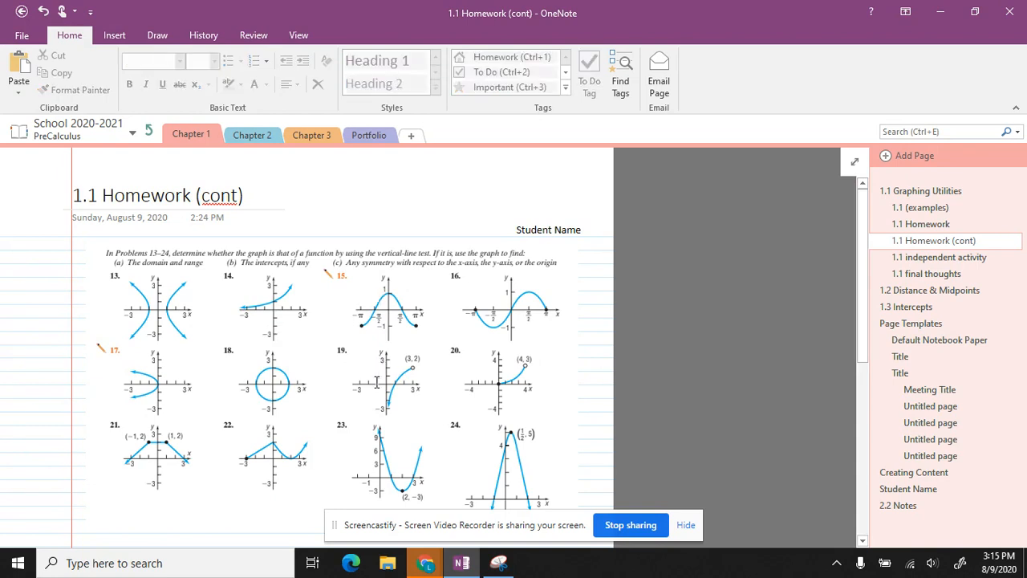
{"action": "left_click", "coordinate": [337, 361]}
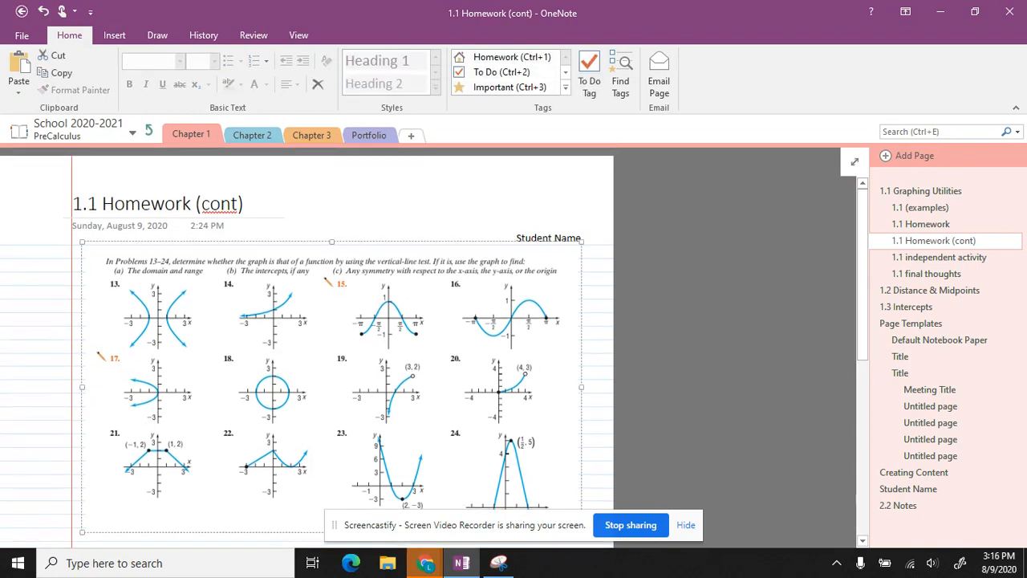
- On the 1.1 Homework page, add the assignment note "1.1 # 3, 11, 25-31" just above the handwritten sample
{"action": "left_click", "coordinate": [921, 224]}
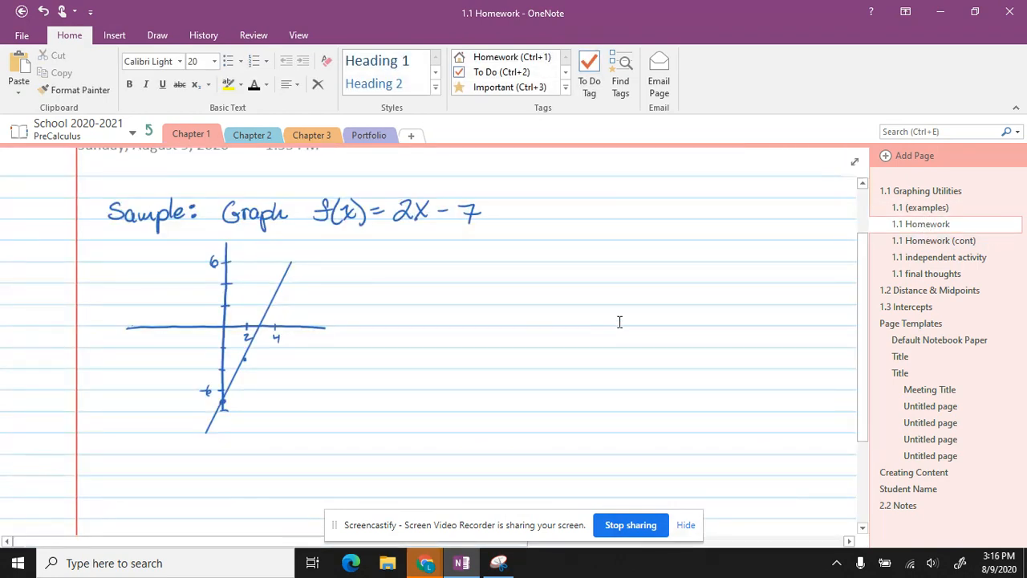
{"action": "scroll", "coordinate": [449, 340], "scroll_direction": "up", "scroll_amount": 1}
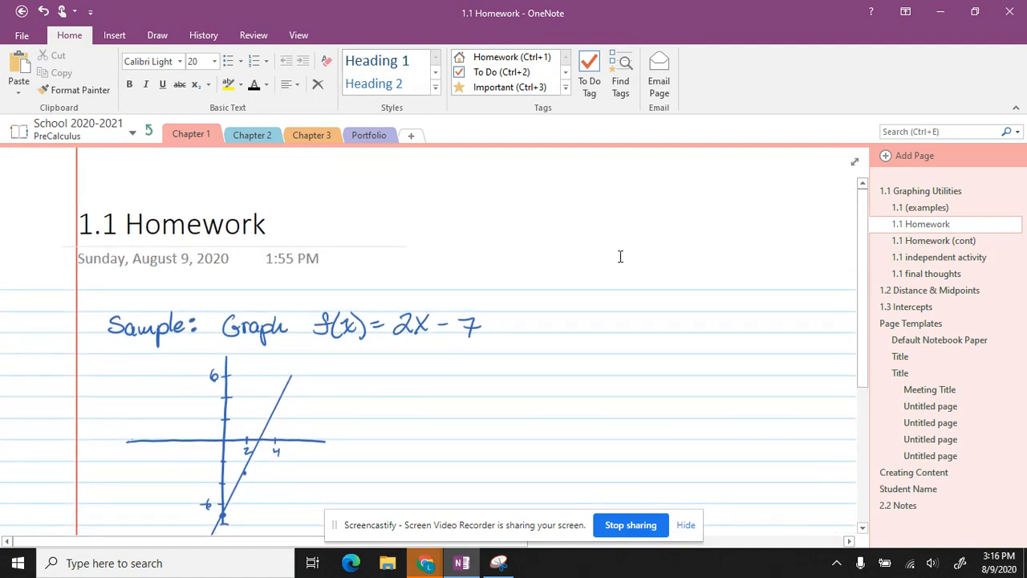
{"action": "left_click", "coordinate": [368, 273]}
{"action": "type", "text": "1.1 # 3, 1"}
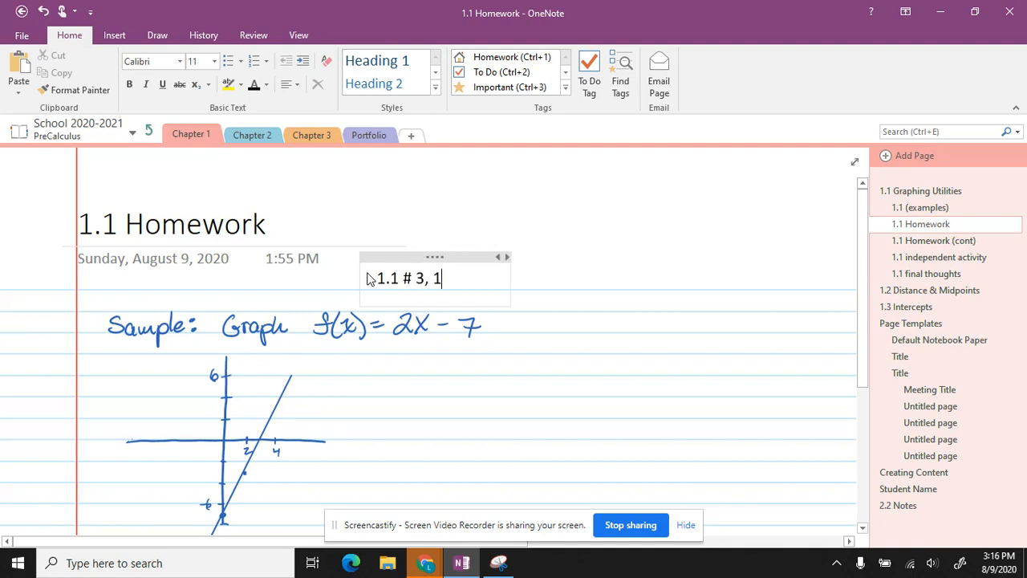
{"action": "type", "text": "1, 25-31"}
{"action": "left_click", "coordinate": [732, 452]}
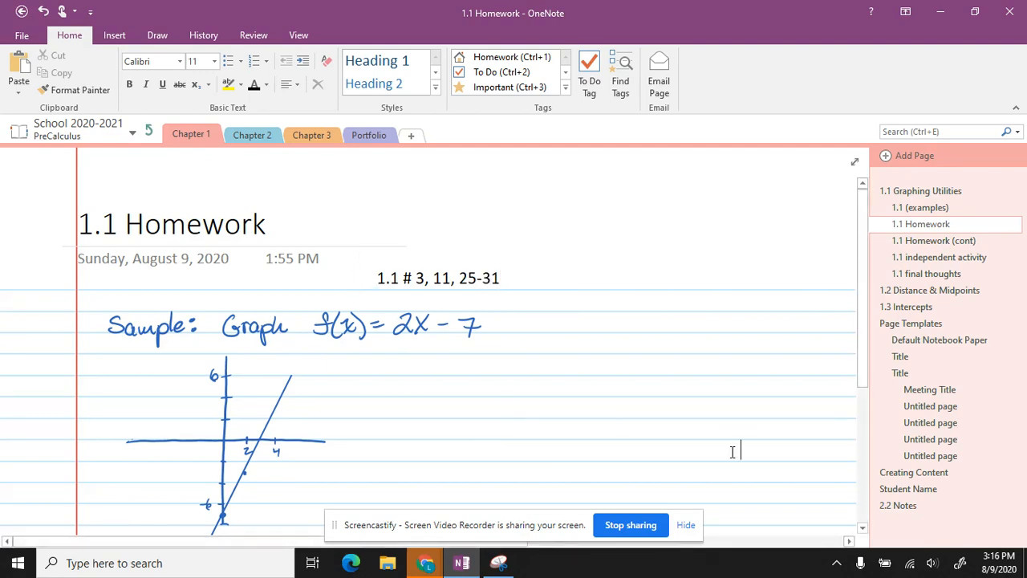
- Look over the 1.1 independent activity page, then review the available tags and the handwritten notes on the 1.1 Graphing Utilities page
{"action": "left_click", "coordinate": [929, 260]}
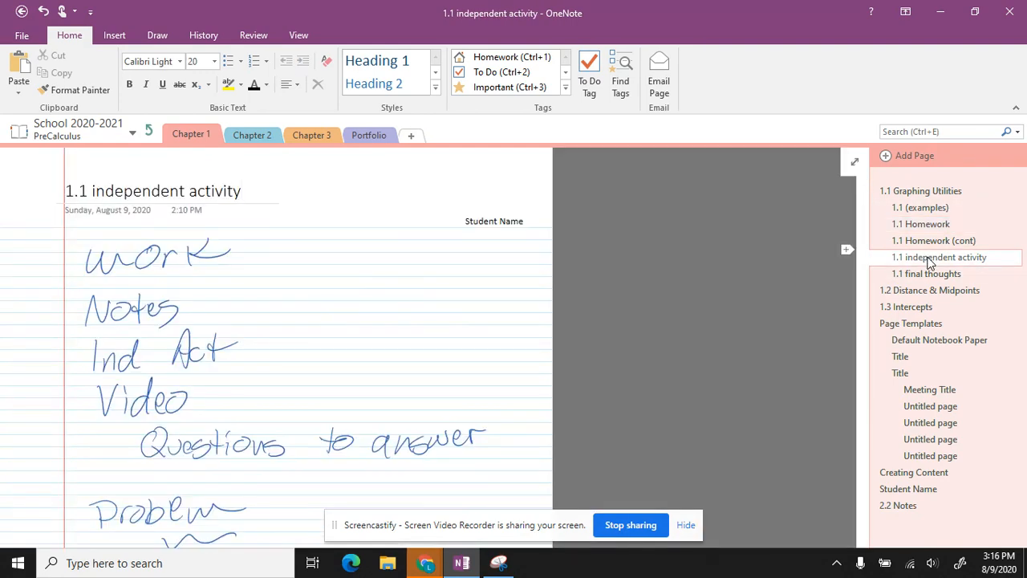
{"action": "left_click", "coordinate": [917, 190]}
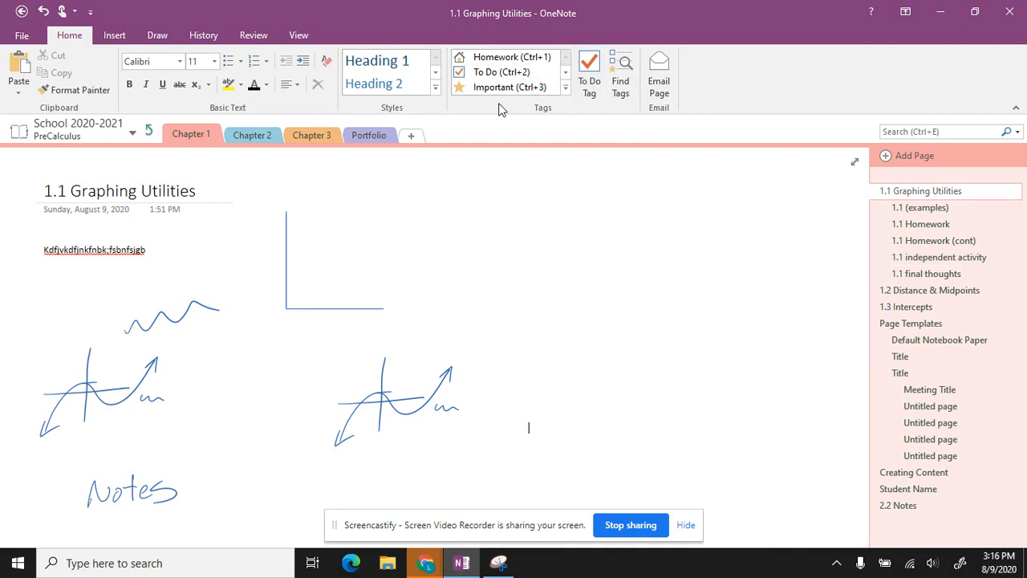
{"action": "left_click", "coordinate": [566, 88]}
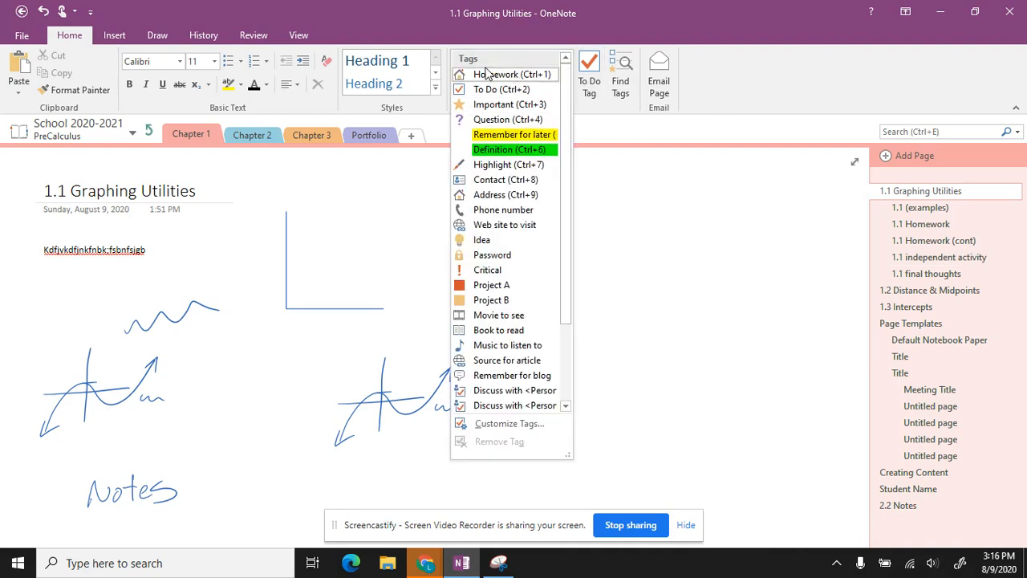
{"action": "left_click", "coordinate": [811, 276]}
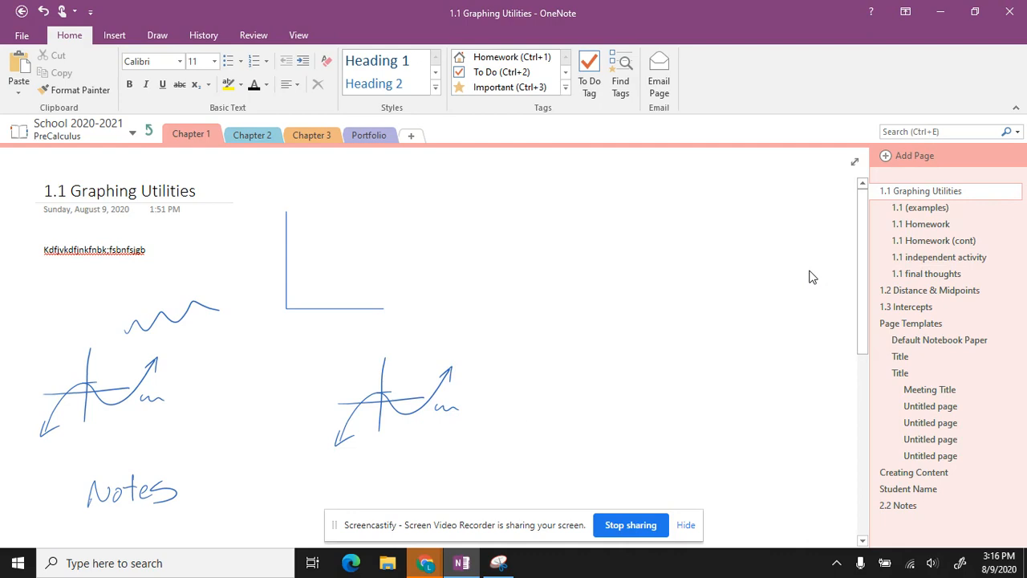
{"action": "scroll", "coordinate": [810, 276], "scroll_direction": "down", "scroll_amount": 1}
{"action": "scroll", "coordinate": [434, 345], "scroll_direction": "down", "scroll_amount": 12}
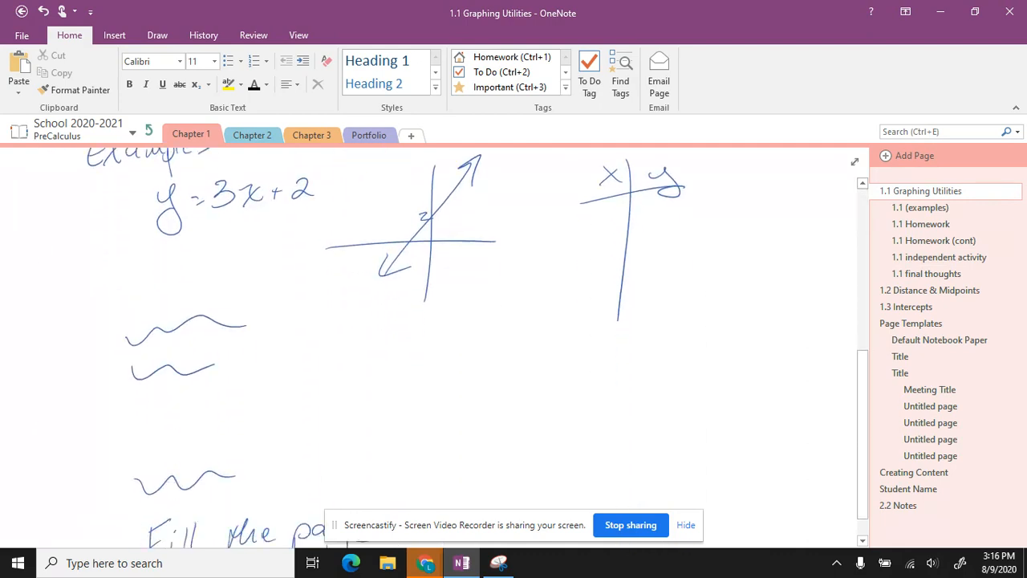
{"action": "scroll", "coordinate": [434, 345], "scroll_direction": "up", "scroll_amount": 1}
{"action": "scroll", "coordinate": [433, 345], "scroll_direction": "down", "scroll_amount": 2}
{"action": "scroll", "coordinate": [433, 345], "scroll_direction": "up", "scroll_amount": 2}
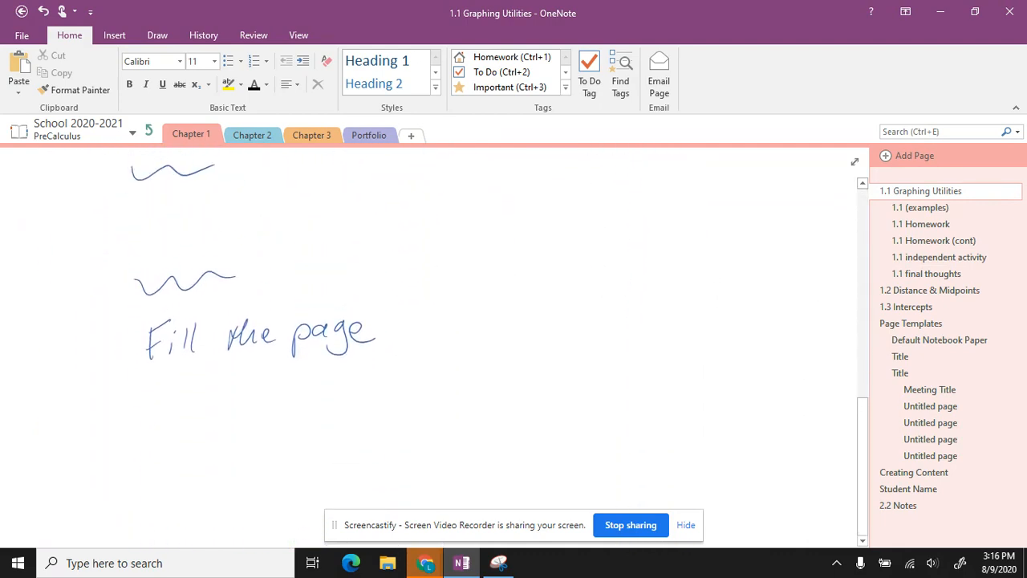
{"action": "scroll", "coordinate": [433, 345], "scroll_direction": "down", "scroll_amount": 1}
{"action": "scroll", "coordinate": [433, 345], "scroll_direction": "up", "scroll_amount": 5}
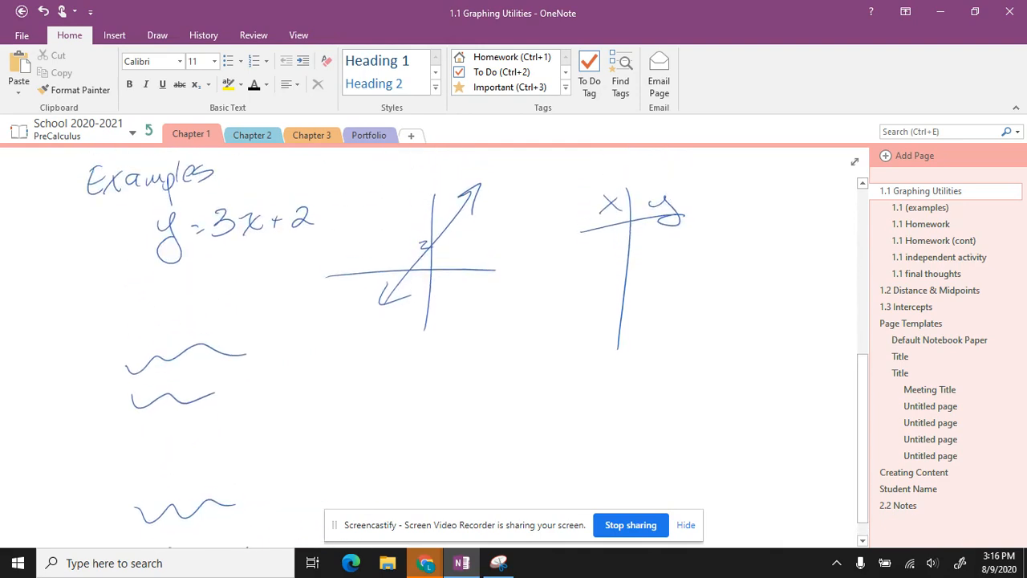
{"action": "scroll", "coordinate": [434, 345], "scroll_direction": "up", "scroll_amount": 4}
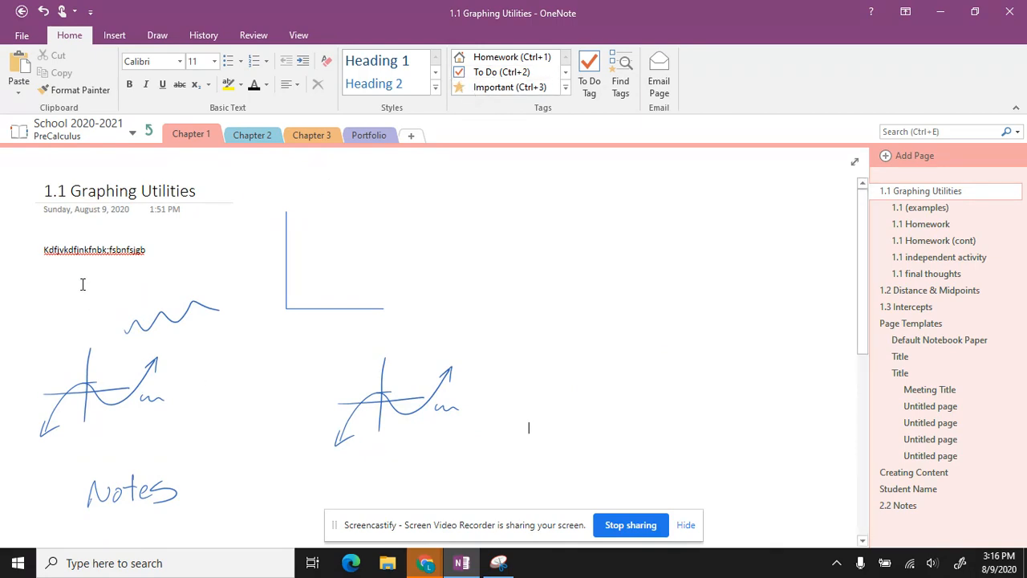
- Add a To Do item "Send in discussion board ideas" and move it to the blank area beside the L-shaped axes
{"action": "left_click", "coordinate": [36, 366]}
{"action": "left_click", "coordinate": [491, 72]}
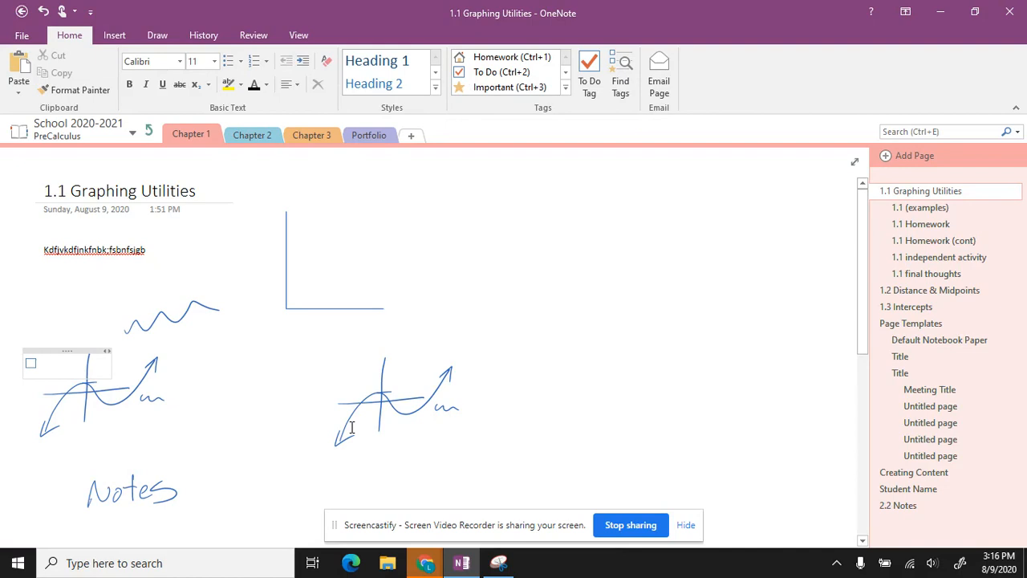
{"action": "type", "text": "Send in"}
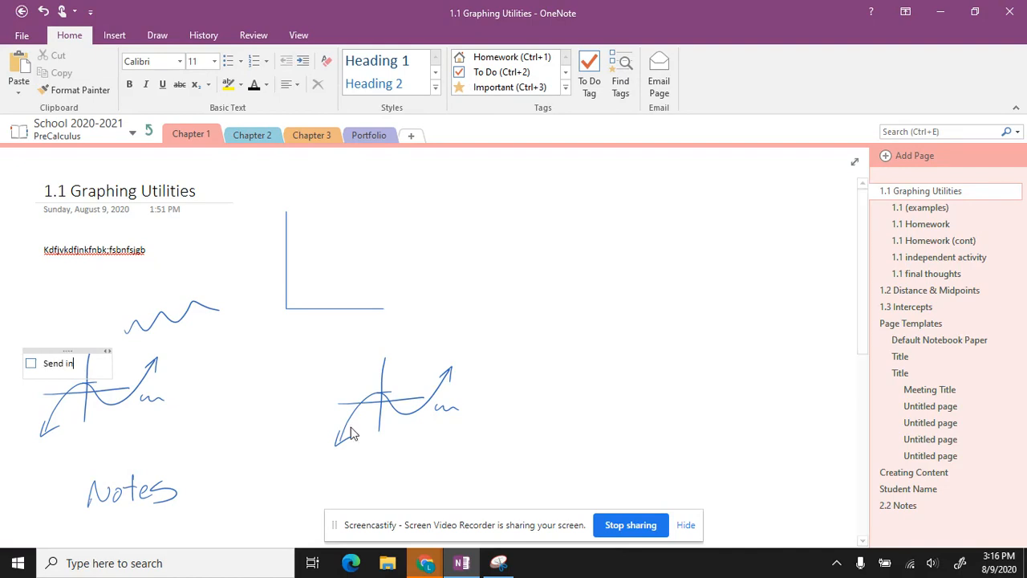
{"action": "type", "text": " discussion board ideas"}
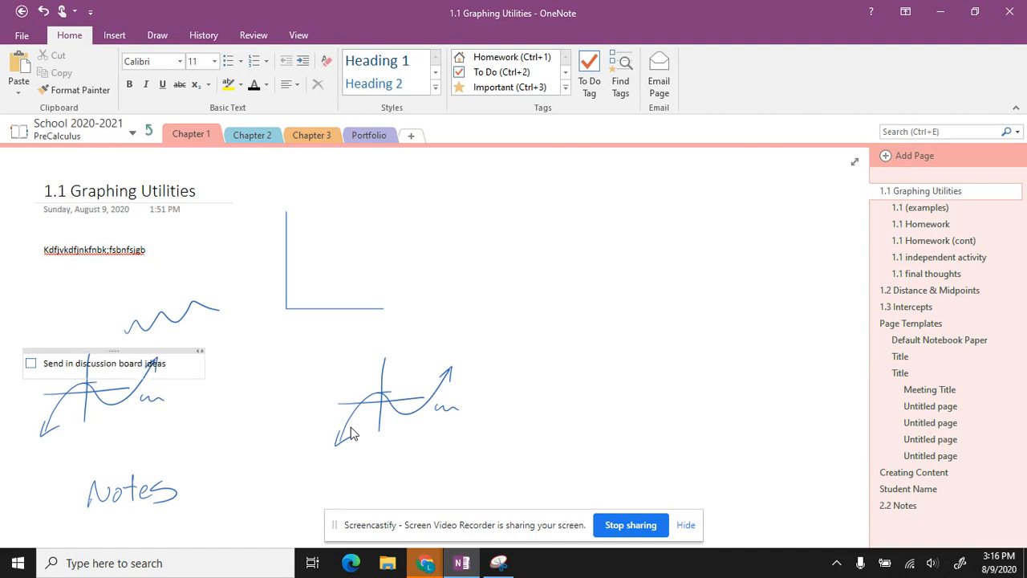
{"action": "left_click_drag", "start_coordinate": [113, 351], "coordinate": [557, 234]}
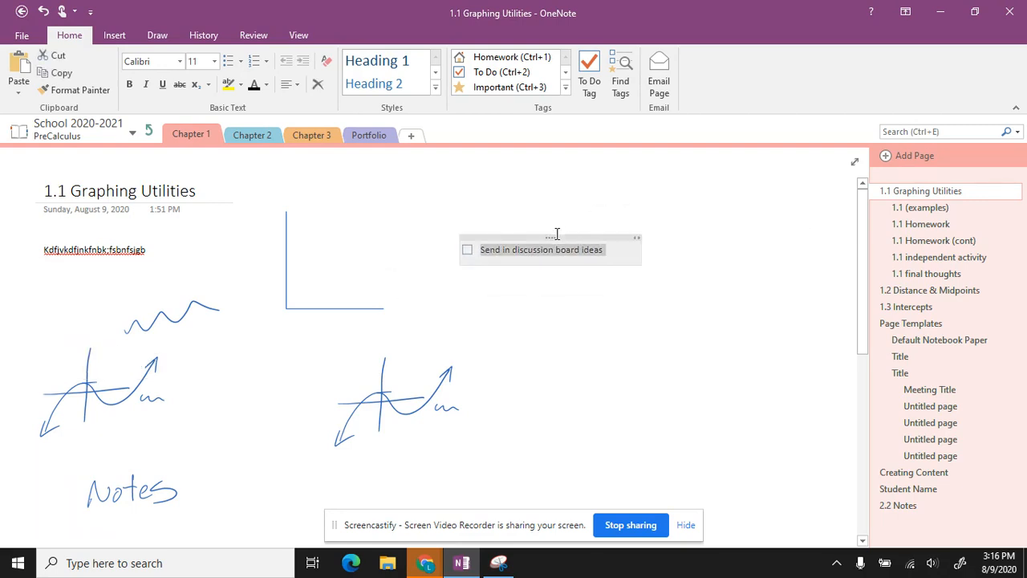
{"action": "left_click", "coordinate": [739, 330]}
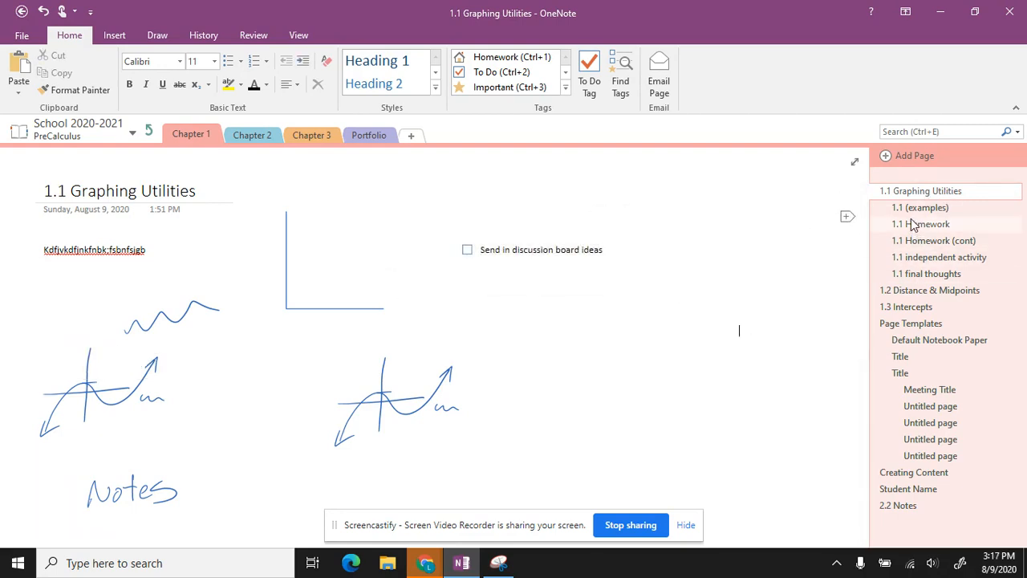
- Tag the assignment line "1.1 # 3, 11, 25-31" on the 1.1 Homework page as Homework
{"action": "scroll", "coordinate": [685, 241], "scroll_direction": "down", "scroll_amount": 3}
{"action": "scroll", "coordinate": [685, 217], "scroll_direction": "up", "scroll_amount": 3}
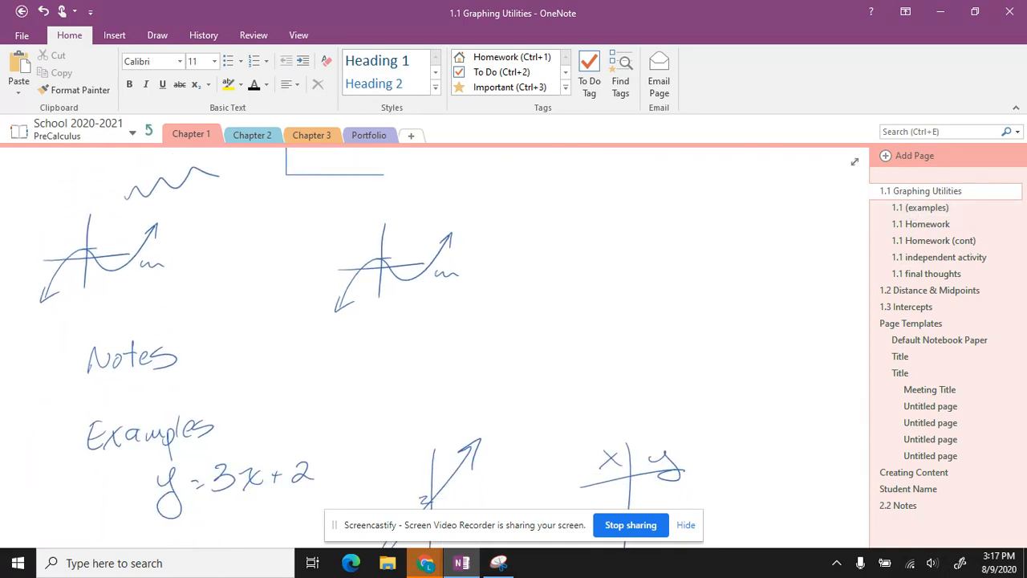
{"action": "left_click", "coordinate": [911, 225]}
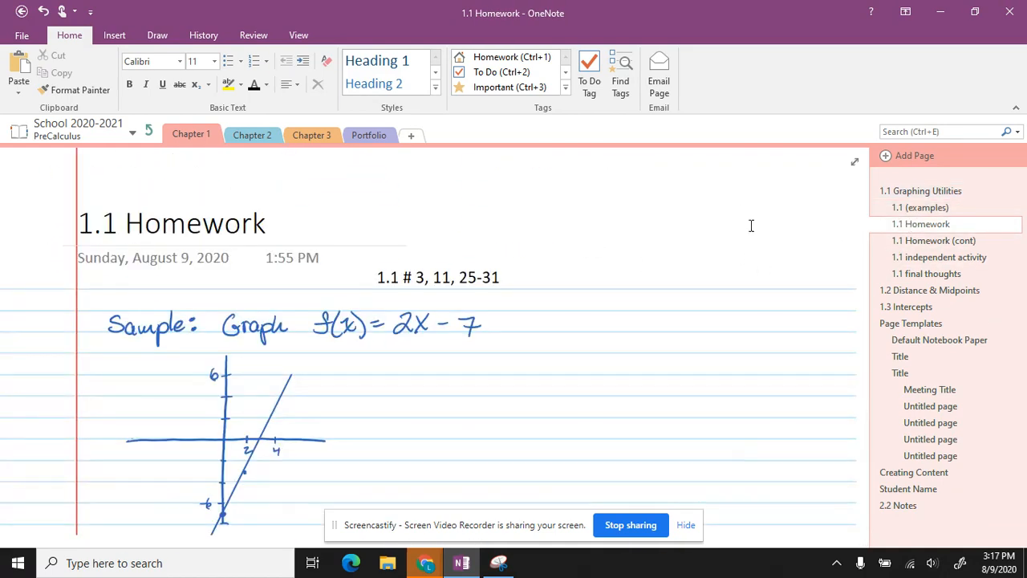
{"action": "left_click", "coordinate": [377, 278]}
{"action": "left_click", "coordinate": [502, 57]}
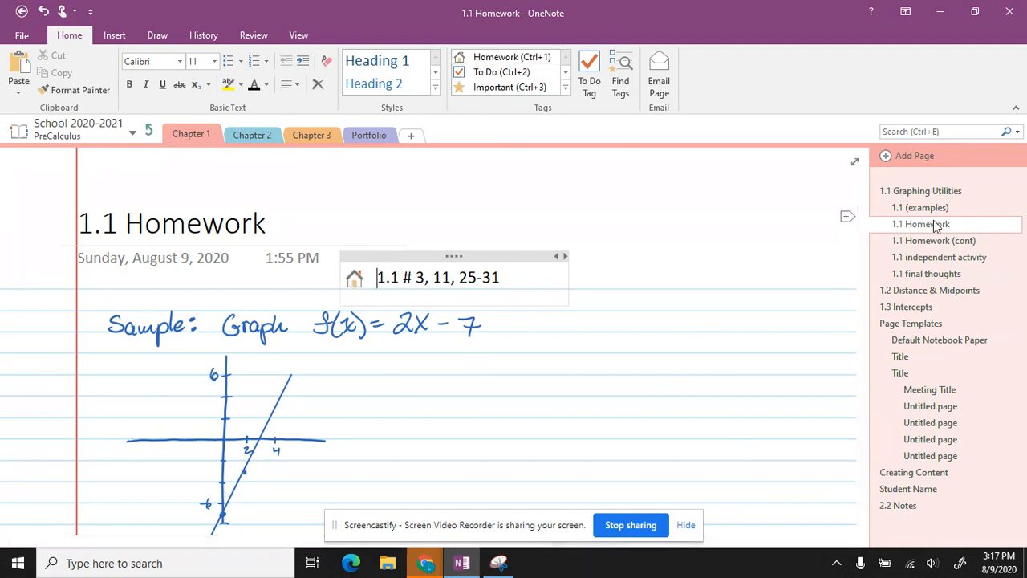
- Review the available tags and the handwritten notes on the 1.1 Graphing Utilities page through to its end
{"action": "left_click", "coordinate": [908, 196]}
{"action": "scroll", "coordinate": [645, 297], "scroll_direction": "down", "scroll_amount": 3}
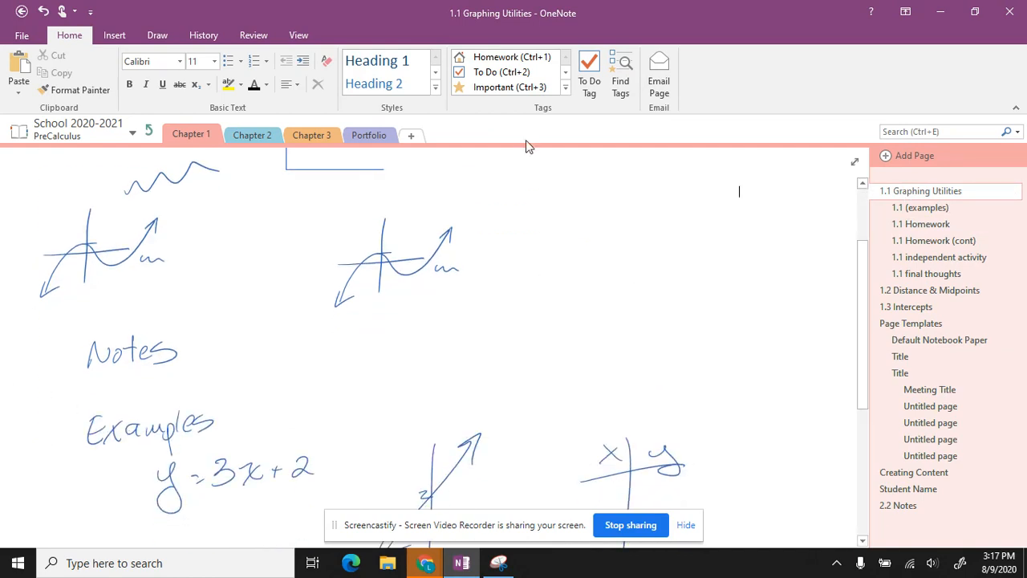
{"action": "left_click", "coordinate": [566, 89]}
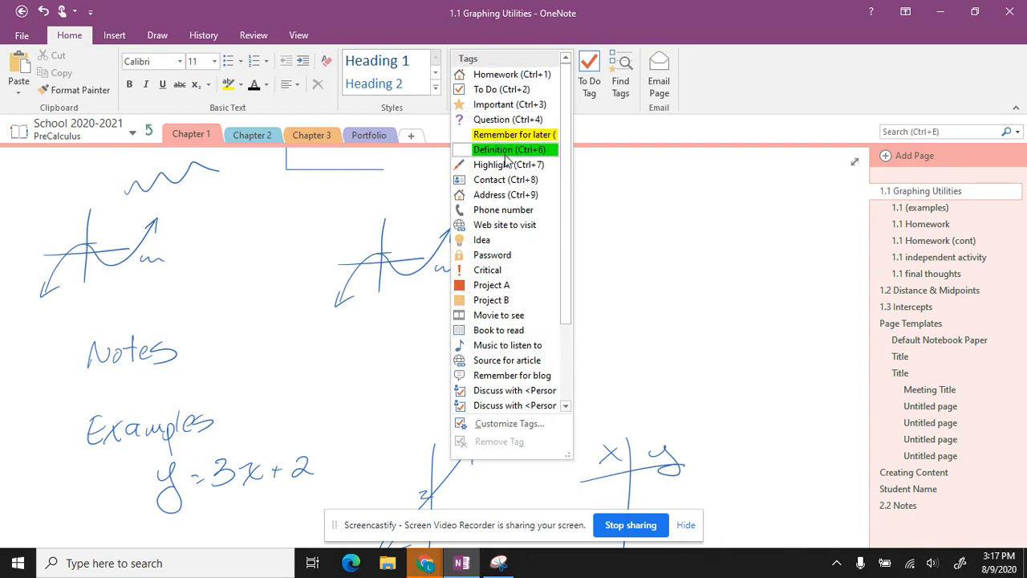
{"action": "left_click", "coordinate": [612, 300]}
{"action": "scroll", "coordinate": [612, 299], "scroll_direction": "down", "scroll_amount": 10}
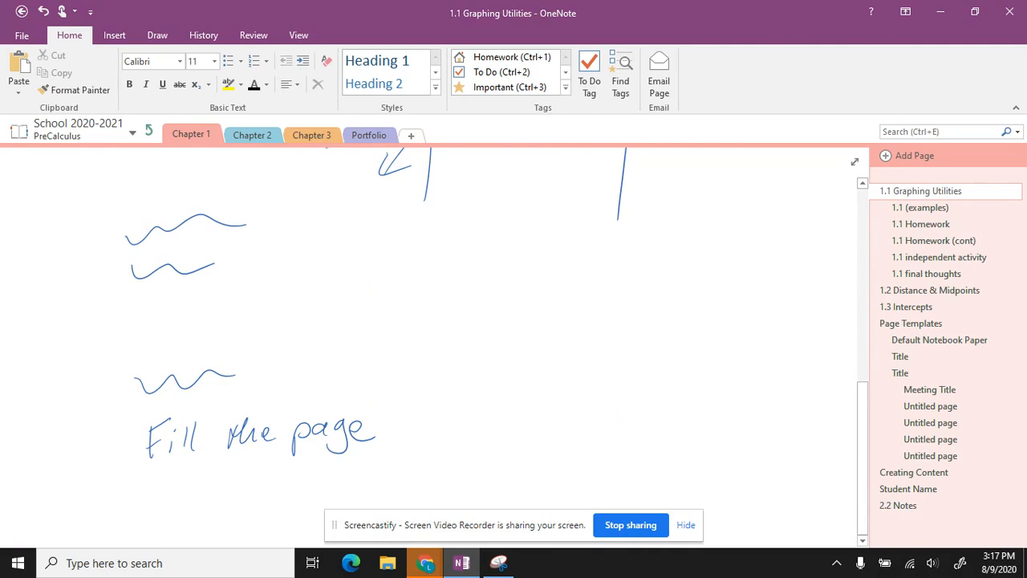
- On the 1.1 independent activity page, tag the handwritten line "Questions to answer" as Question
{"action": "left_click", "coordinate": [938, 257]}
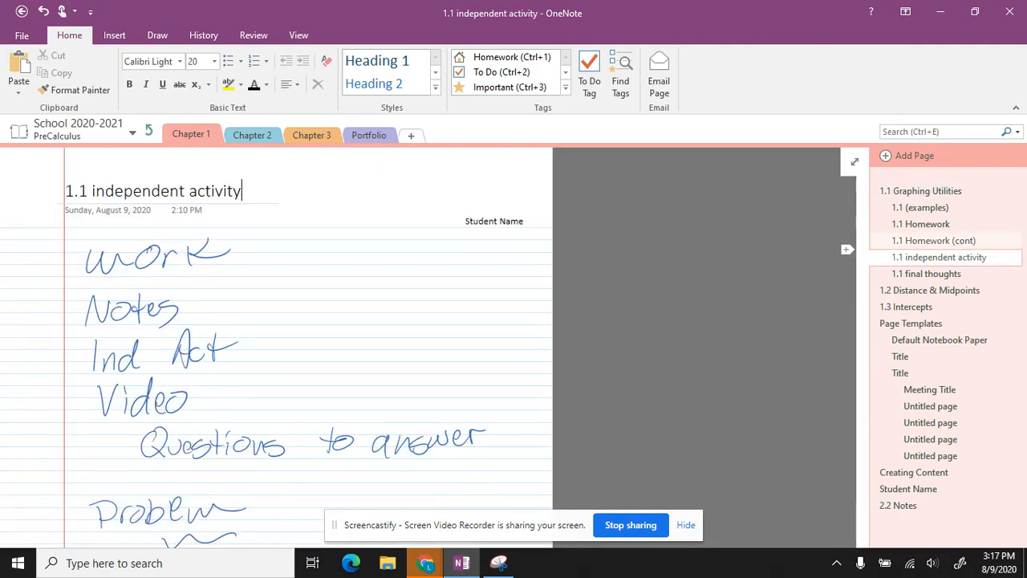
{"action": "scroll", "coordinate": [276, 345], "scroll_direction": "down", "scroll_amount": 2}
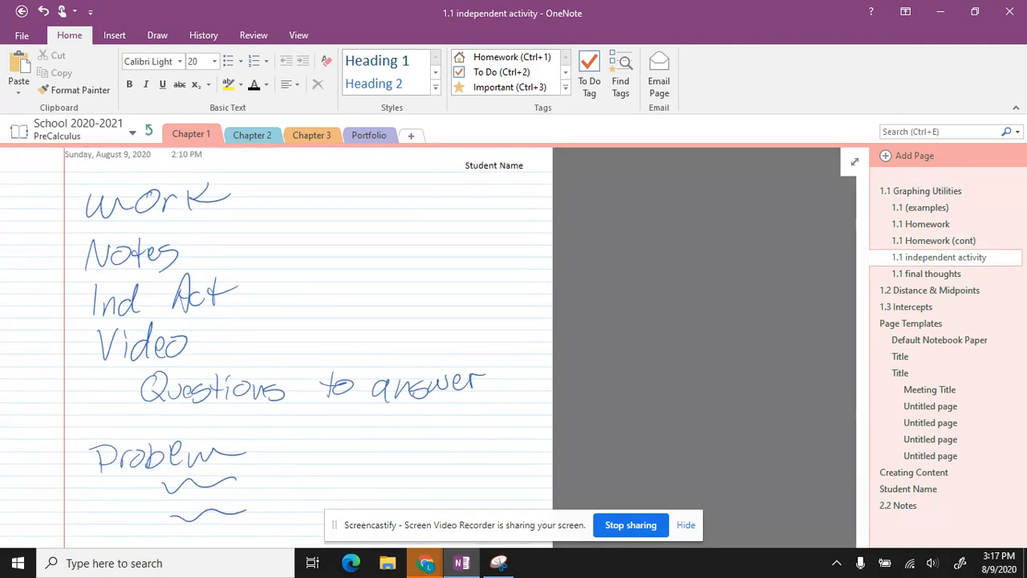
{"action": "left_click", "coordinate": [129, 388]}
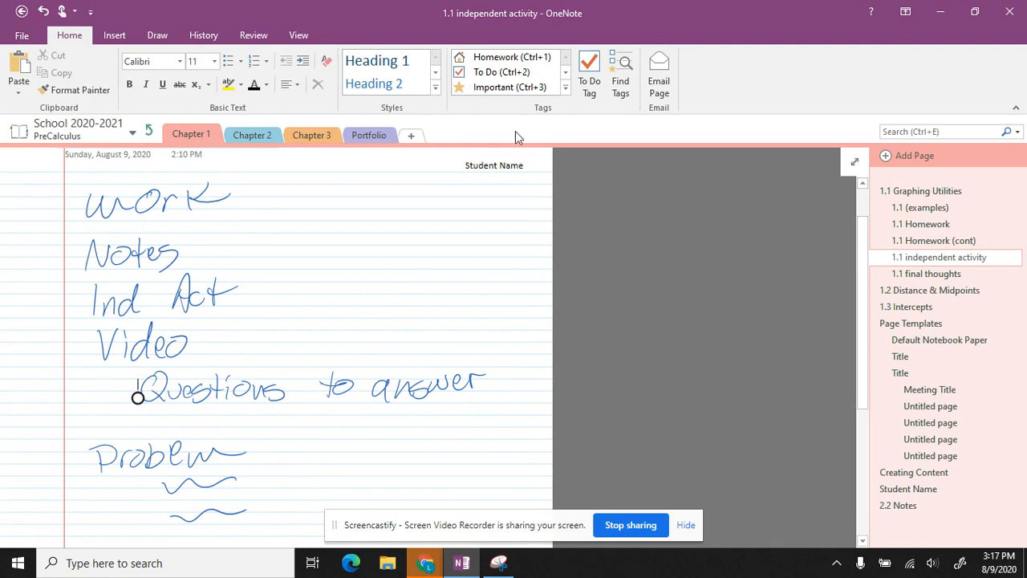
{"action": "left_click", "coordinate": [565, 87]}
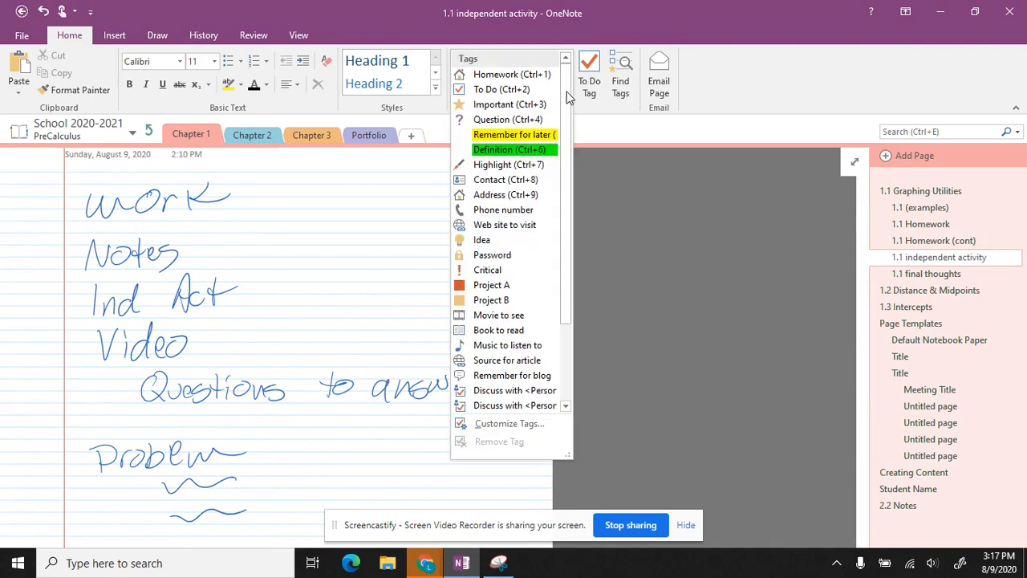
{"action": "left_click", "coordinate": [490, 119]}
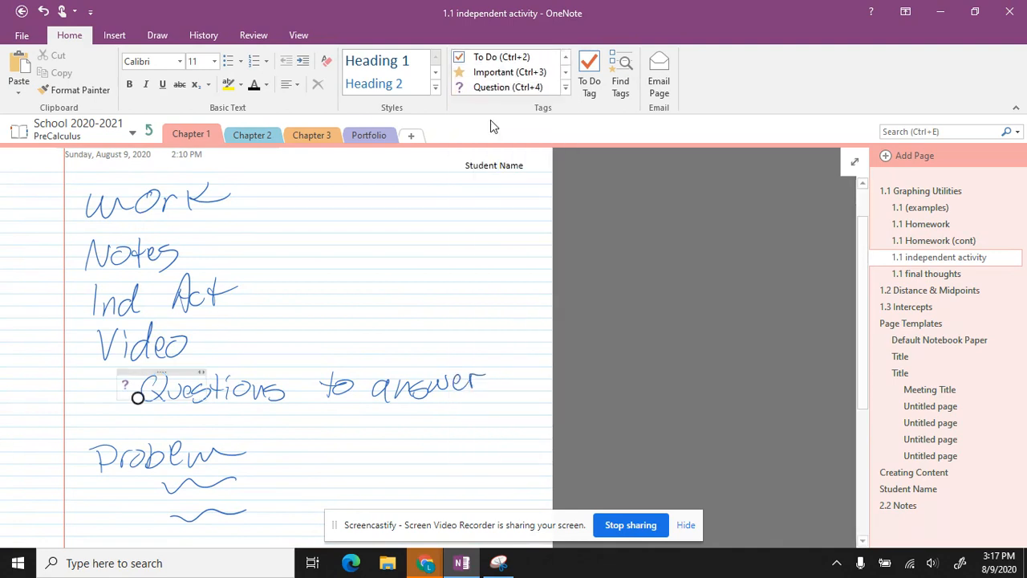
{"action": "left_click", "coordinate": [302, 336]}
{"action": "mouse_move", "coordinate": [211, 360]}
{"action": "left_mouse_down"}
{"action": "mouse_move", "coordinate": [264, 420]}
{"action": "mouse_move", "coordinate": [465, 350]}
{"action": "mouse_move", "coordinate": [216, 360]}
{"action": "left_mouse_up"}
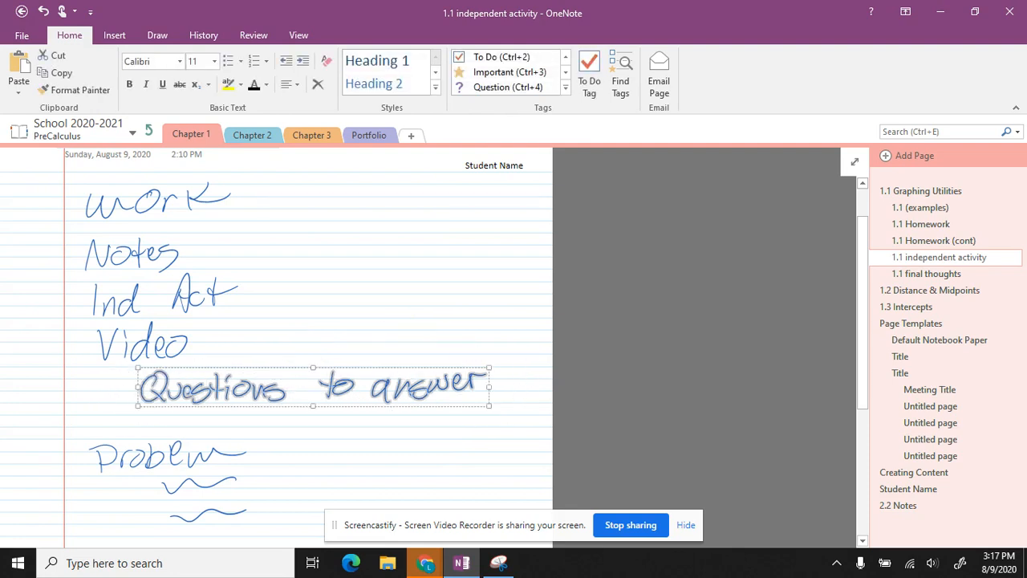
{"action": "left_click", "coordinate": [490, 89]}
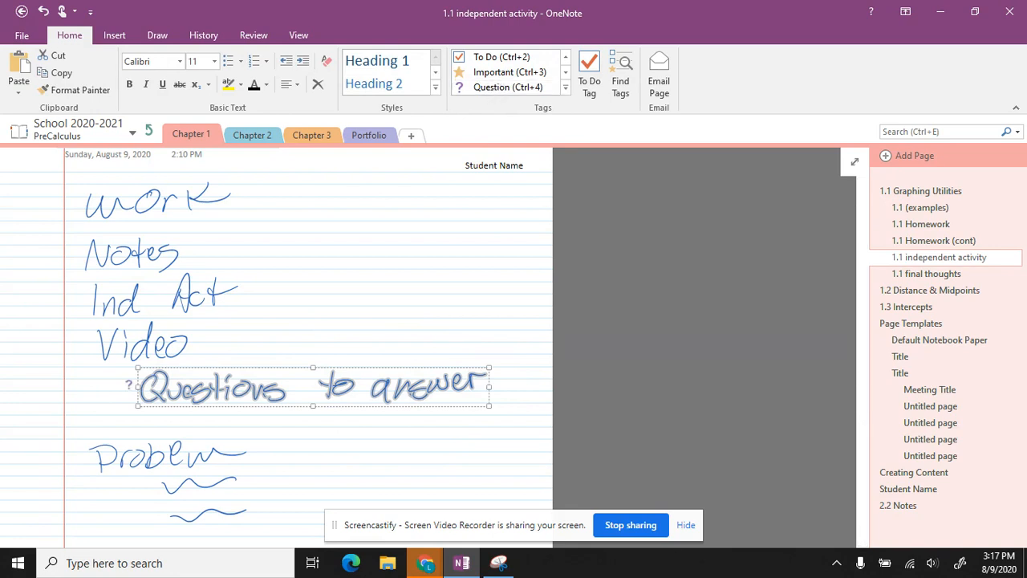
{"action": "left_click", "coordinate": [373, 404]}
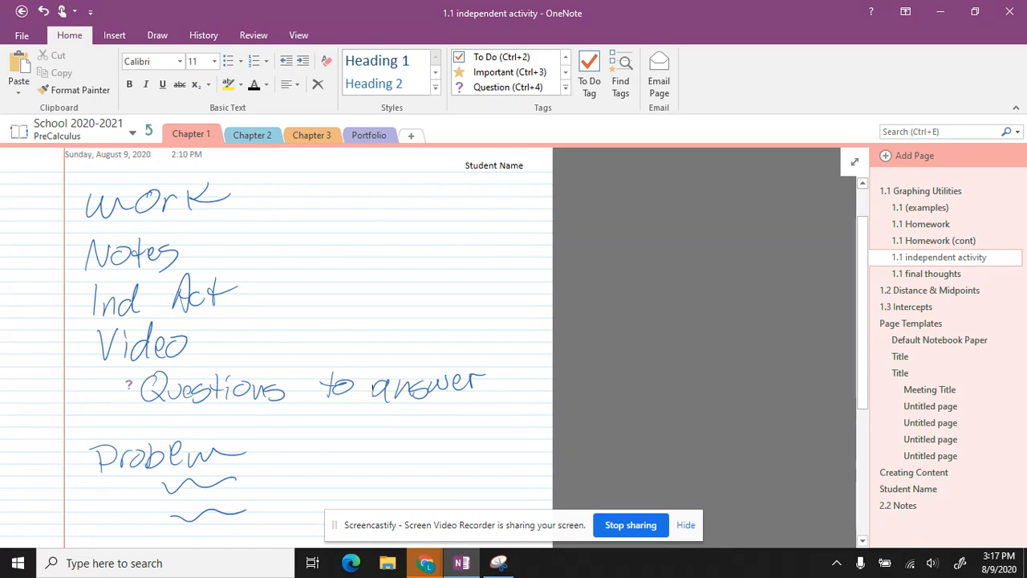
- Look over the rest of the 1.1 independent activity page and view the 1.1 final thoughts page
{"action": "scroll", "coordinate": [276, 345], "scroll_direction": "down", "scroll_amount": 3}
{"action": "scroll", "coordinate": [276, 346], "scroll_direction": "up", "scroll_amount": 5}
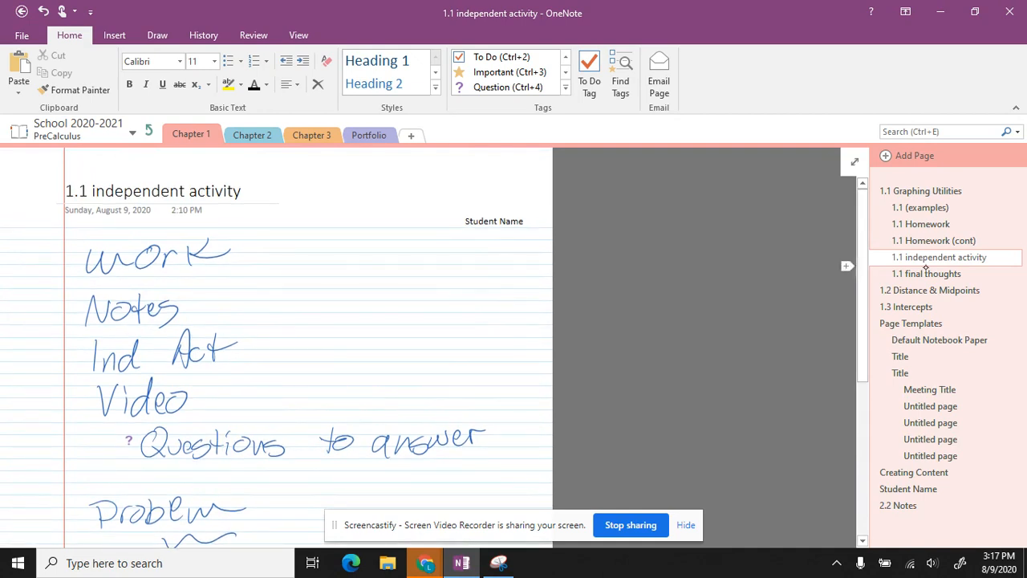
{"action": "left_click", "coordinate": [939, 274]}
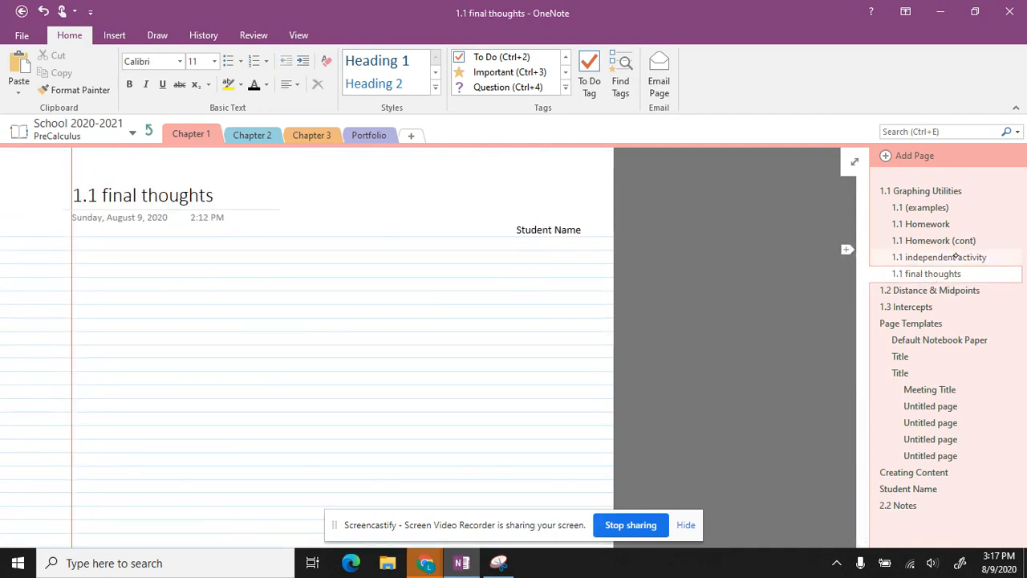
- On the 1.1 (examples) page, handwrite "x-intercepts have y-value=0" in the blank area beside the 2x + 3y = 6 example
{"action": "left_click", "coordinate": [921, 208]}
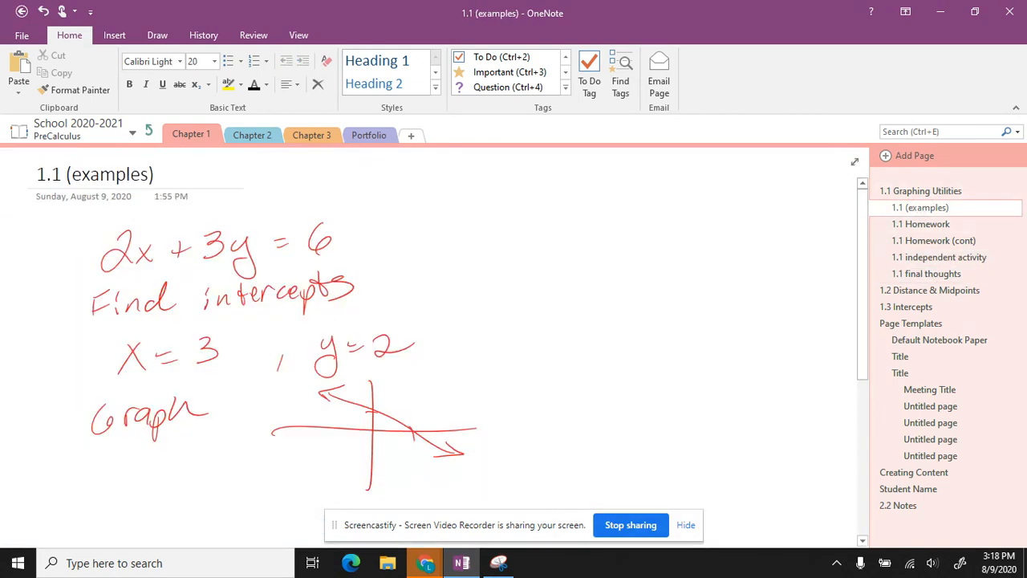
{"action": "scroll", "coordinate": [482, 337], "scroll_direction": "down", "scroll_amount": 3}
{"action": "scroll", "coordinate": [433, 345], "scroll_direction": "up", "scroll_amount": 3}
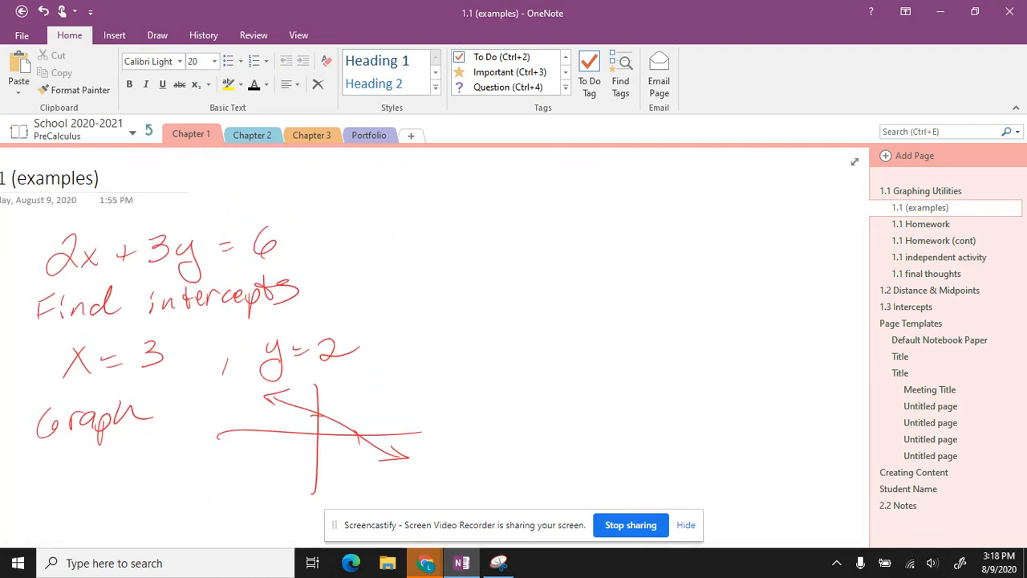
{"action": "left_click_drag", "start_coordinate": [514, 216], "coordinate": [531, 218]}
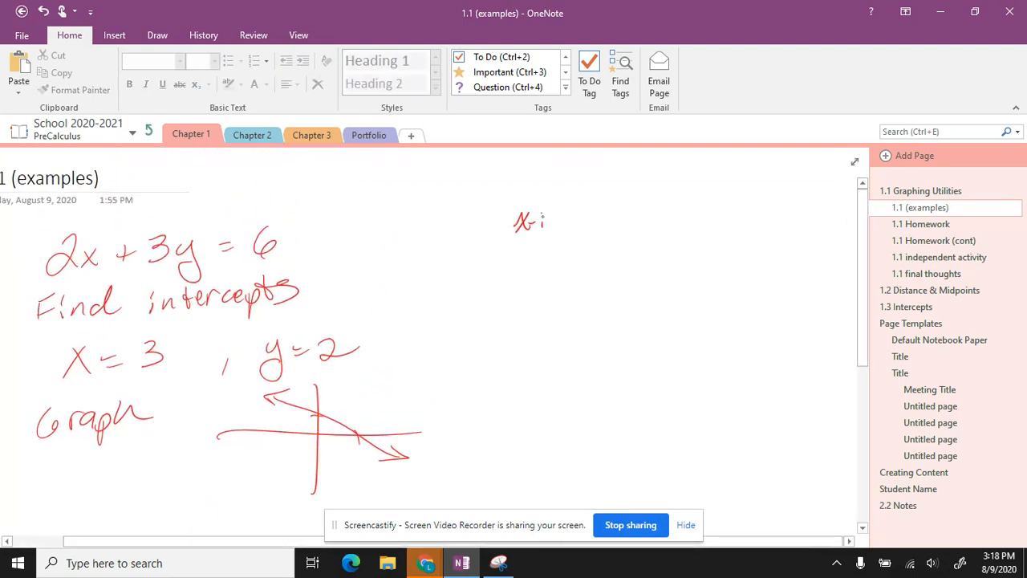
{"action": "left_click_drag", "start_coordinate": [602, 218], "coordinate": [608, 221]}
{"action": "left_click_drag", "start_coordinate": [610, 215], "coordinate": [663, 223]}
{"action": "mouse_move", "coordinate": [676, 212]}
{"action": "left_mouse_down"}
{"action": "mouse_move", "coordinate": [679, 221]}
{"action": "mouse_move", "coordinate": [741, 210]}
{"action": "mouse_move", "coordinate": [732, 237]}
{"action": "left_mouse_up"}
{"action": "left_click_drag", "start_coordinate": [749, 214], "coordinate": [800, 214]}
{"action": "left_click_drag", "start_coordinate": [801, 212], "coordinate": [828, 206]}
- Handwrite "y-intercepts have x-value=0" directly below the x-intercepts line
{"action": "left_click_drag", "start_coordinate": [517, 251], "coordinate": [525, 257]}
{"action": "mouse_move", "coordinate": [530, 245]}
{"action": "left_mouse_down"}
{"action": "mouse_move", "coordinate": [519, 284]}
{"action": "mouse_move", "coordinate": [568, 263]}
{"action": "left_mouse_up"}
{"action": "mouse_move", "coordinate": [575, 237]}
{"action": "left_mouse_down"}
{"action": "mouse_move", "coordinate": [573, 263]}
{"action": "mouse_move", "coordinate": [612, 259]}
{"action": "left_mouse_up"}
{"action": "left_click_drag", "start_coordinate": [614, 245], "coordinate": [616, 268]}
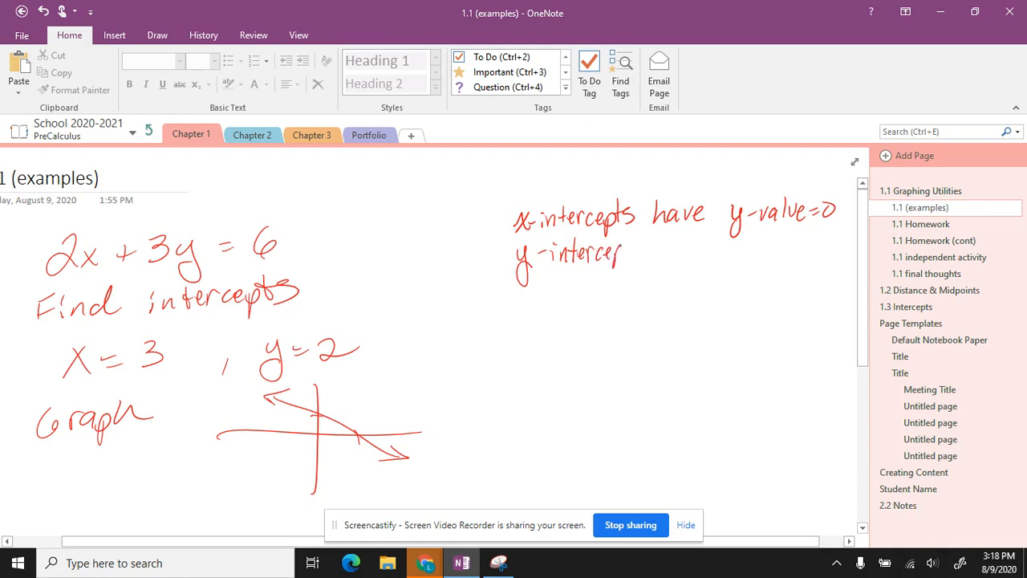
{"action": "left_click_drag", "start_coordinate": [654, 235], "coordinate": [663, 258]}
{"action": "left_click_drag", "start_coordinate": [670, 245], "coordinate": [672, 253]}
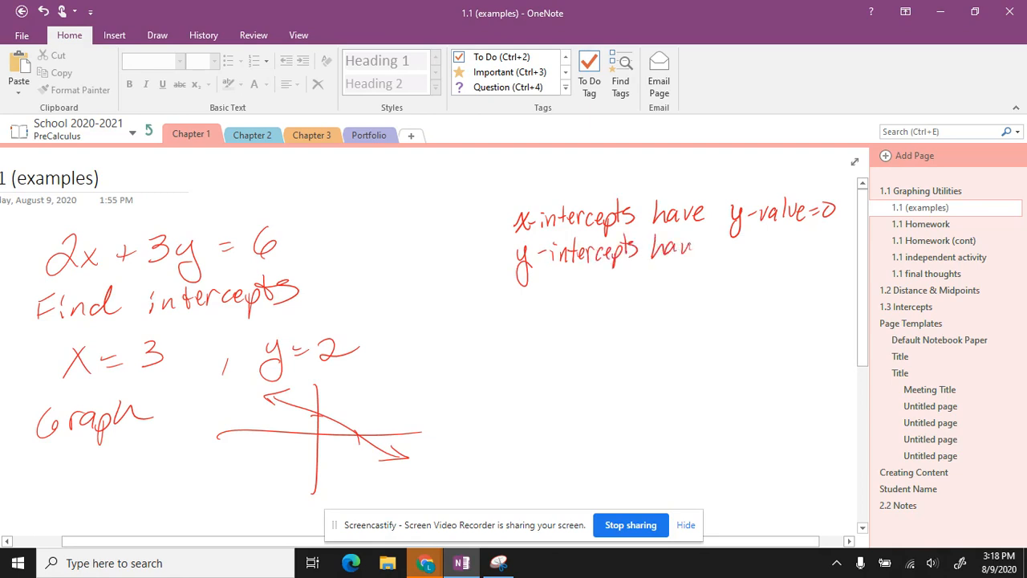
{"action": "left_click_drag", "start_coordinate": [777, 243], "coordinate": [777, 252]}
{"action": "left_click_drag", "start_coordinate": [787, 232], "coordinate": [782, 255]}
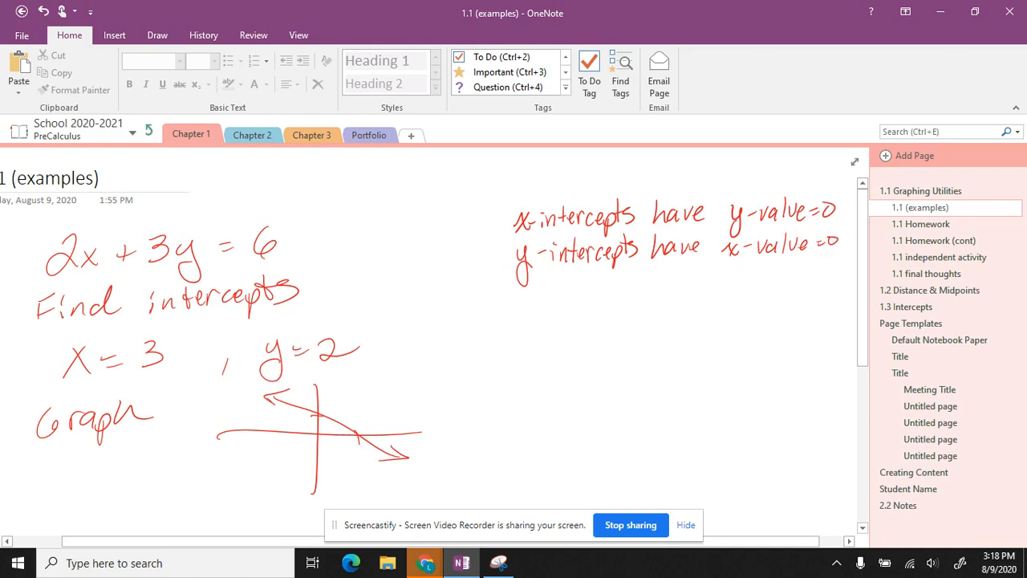
- Tag both handwritten intercept lines on the 1.1 (examples) page as Important
{"action": "mouse_move", "coordinate": [746, 183]}
{"action": "left_mouse_down"}
{"action": "mouse_move", "coordinate": [722, 291]}
{"action": "mouse_move", "coordinate": [747, 189]}
{"action": "left_mouse_up"}
{"action": "left_click", "coordinate": [493, 73]}
{"action": "left_click", "coordinate": [662, 402]}
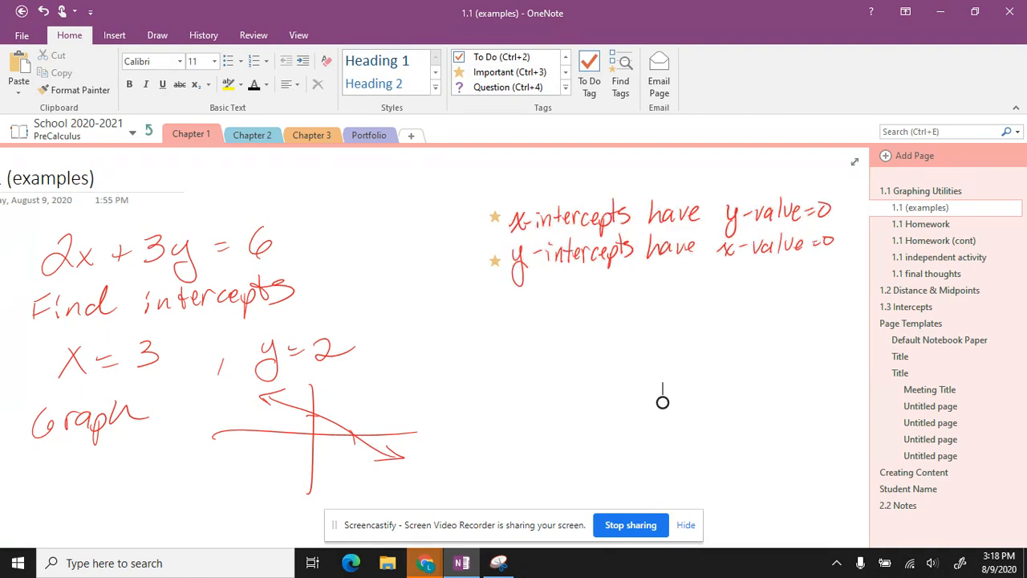
- Handwrite the heading "Definition:" in the blank space below the two starred intercept lines
{"action": "left_click_drag", "start_coordinate": [662, 402], "coordinate": [623, 342]}
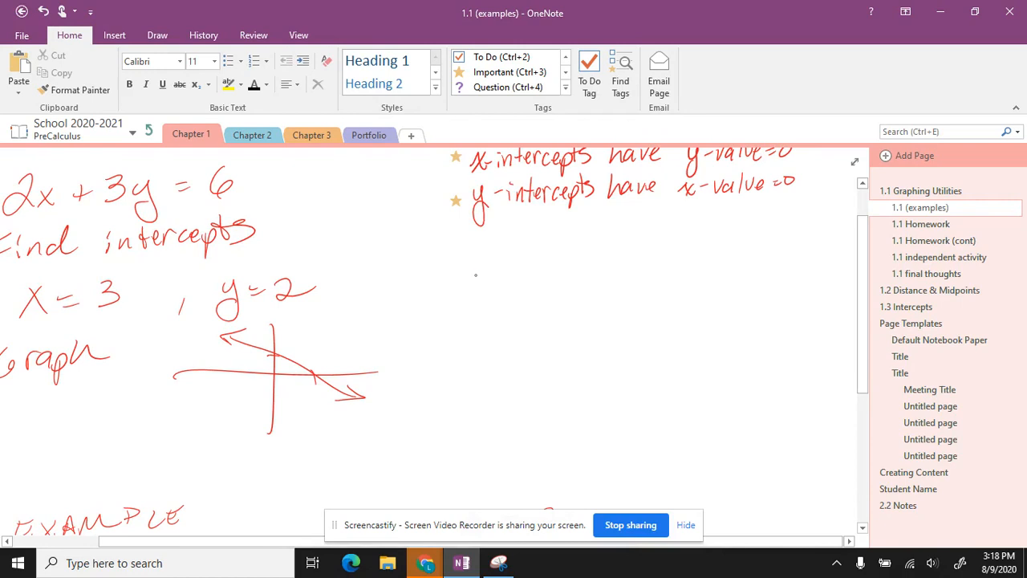
{"action": "left_click_drag", "start_coordinate": [469, 279], "coordinate": [501, 287]}
{"action": "mouse_move", "coordinate": [515, 263]}
{"action": "left_mouse_down"}
{"action": "mouse_move", "coordinate": [506, 289]}
{"action": "mouse_move", "coordinate": [594, 276]}
{"action": "left_mouse_up"}
{"action": "left_click", "coordinate": [608, 266]}
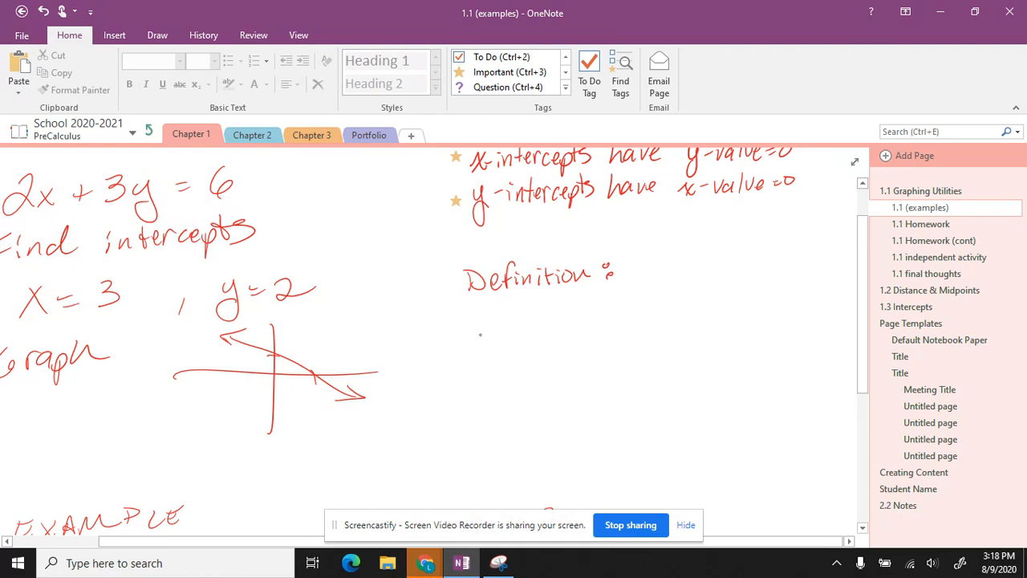
{"action": "mouse_move", "coordinate": [472, 369]}
{"action": "left_mouse_down"}
{"action": "mouse_move", "coordinate": [491, 353]}
{"action": "mouse_move", "coordinate": [512, 371]}
{"action": "mouse_move", "coordinate": [548, 370]}
{"action": "left_mouse_up"}
{"action": "left_click_drag", "start_coordinate": [548, 370], "coordinate": [560, 370]}
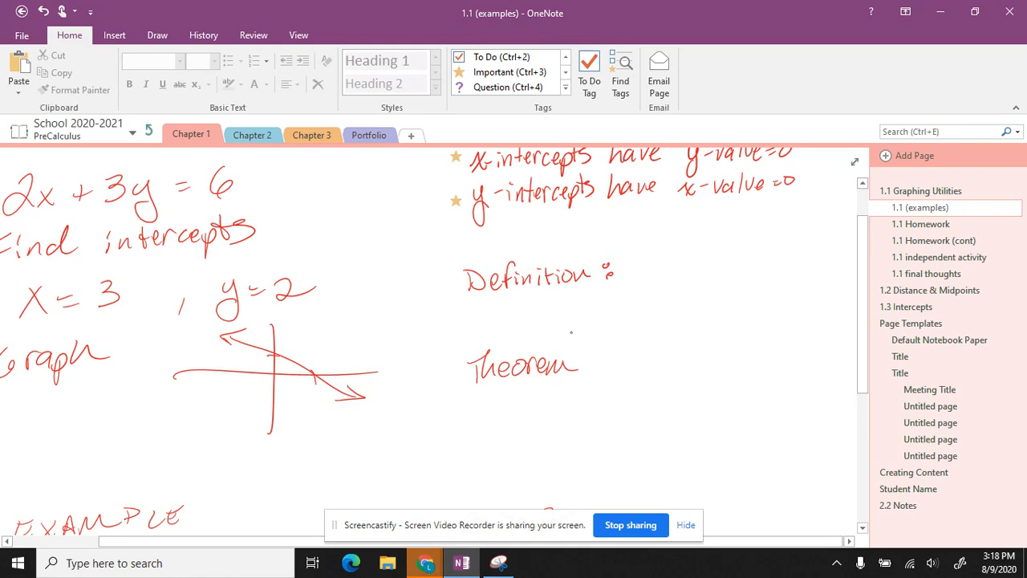
{"action": "mouse_move", "coordinate": [581, 359]}
{"action": "left_mouse_down"}
{"action": "mouse_move", "coordinate": [473, 381]}
{"action": "mouse_move", "coordinate": [473, 370]}
{"action": "left_mouse_up"}
- Handwrite "Pythagorean Theorem" below the "Definition:" heading
{"action": "mouse_move", "coordinate": [487, 366]}
{"action": "left_mouse_down"}
{"action": "mouse_move", "coordinate": [497, 369]}
{"action": "mouse_move", "coordinate": [492, 383]}
{"action": "left_mouse_up"}
{"action": "left_click_drag", "start_coordinate": [524, 353], "coordinate": [521, 377]}
{"action": "left_click_drag", "start_coordinate": [518, 365], "coordinate": [532, 361]}
{"action": "mouse_move", "coordinate": [536, 347]}
{"action": "left_mouse_down"}
{"action": "mouse_move", "coordinate": [568, 393]}
{"action": "mouse_move", "coordinate": [586, 372]}
{"action": "left_mouse_up"}
{"action": "left_click_drag", "start_coordinate": [595, 371], "coordinate": [605, 358]}
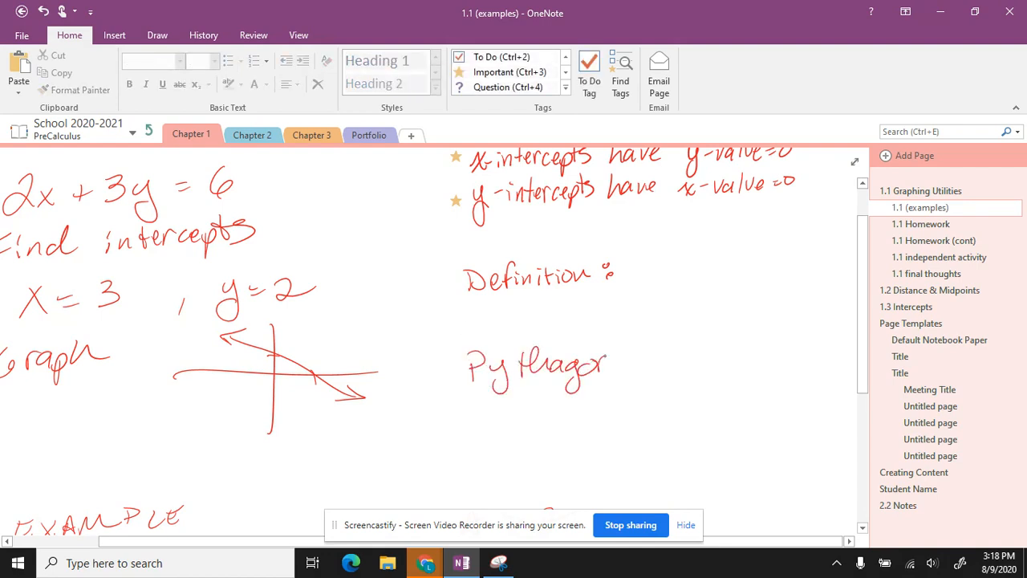
{"action": "mouse_move", "coordinate": [687, 345]}
{"action": "left_mouse_down"}
{"action": "mouse_move", "coordinate": [716, 364]}
{"action": "mouse_move", "coordinate": [793, 357]}
{"action": "left_mouse_up"}
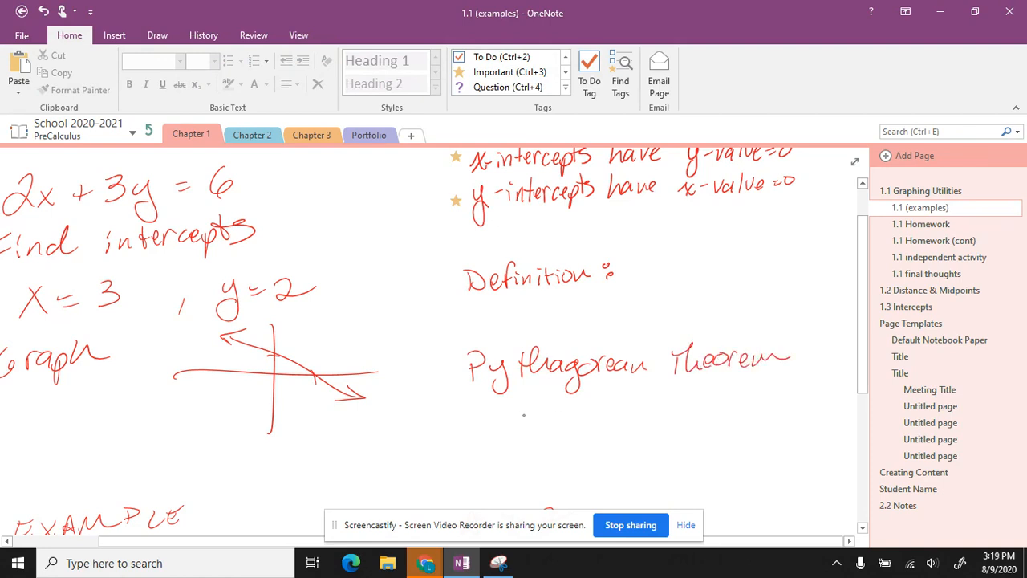
- Write a² + b² = c² under "Pythagorean Theorem" and sketch a right triangle beside it with sides labelled a, b and c
{"action": "left_click_drag", "start_coordinate": [560, 410], "coordinate": [573, 407]}
{"action": "mouse_move", "coordinate": [586, 394]}
{"action": "left_mouse_down"}
{"action": "mouse_move", "coordinate": [582, 416]}
{"action": "mouse_move", "coordinate": [596, 406]}
{"action": "left_mouse_up"}
{"action": "left_click_drag", "start_coordinate": [597, 390], "coordinate": [615, 395]}
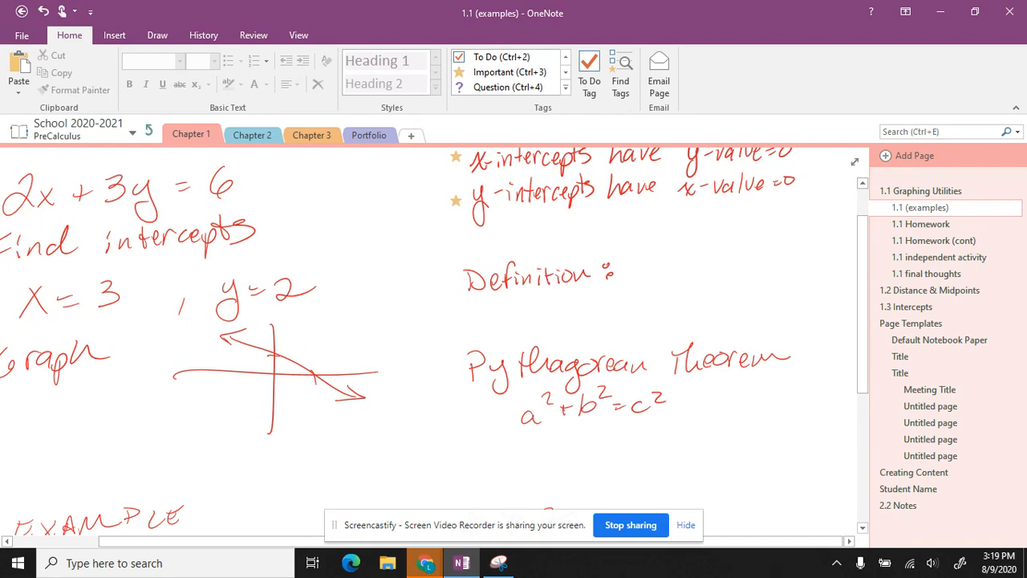
{"action": "left_click_drag", "start_coordinate": [688, 443], "coordinate": [774, 450]}
{"action": "left_click_drag", "start_coordinate": [685, 448], "coordinate": [759, 442]}
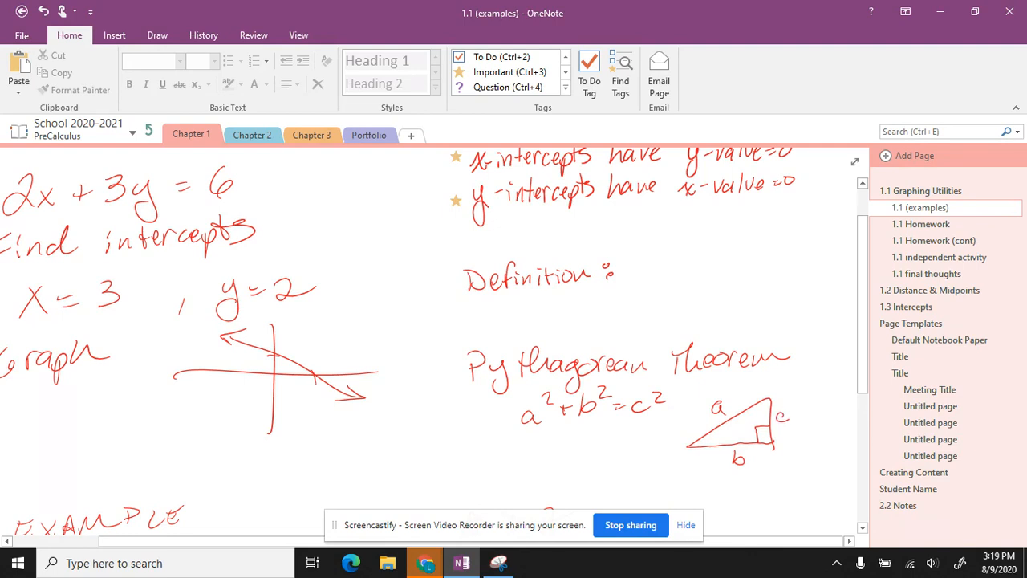
- Try the Definition tag on the Pythagorean Theorem notes and triangle, and undo it
{"action": "mouse_move", "coordinate": [786, 326]}
{"action": "left_mouse_down"}
{"action": "mouse_move", "coordinate": [426, 385]}
{"action": "mouse_move", "coordinate": [791, 386]}
{"action": "mouse_move", "coordinate": [790, 333]}
{"action": "mouse_move", "coordinate": [420, 420]}
{"action": "mouse_move", "coordinate": [848, 394]}
{"action": "mouse_move", "coordinate": [835, 361]}
{"action": "left_mouse_up"}
{"action": "left_click", "coordinate": [565, 87]}
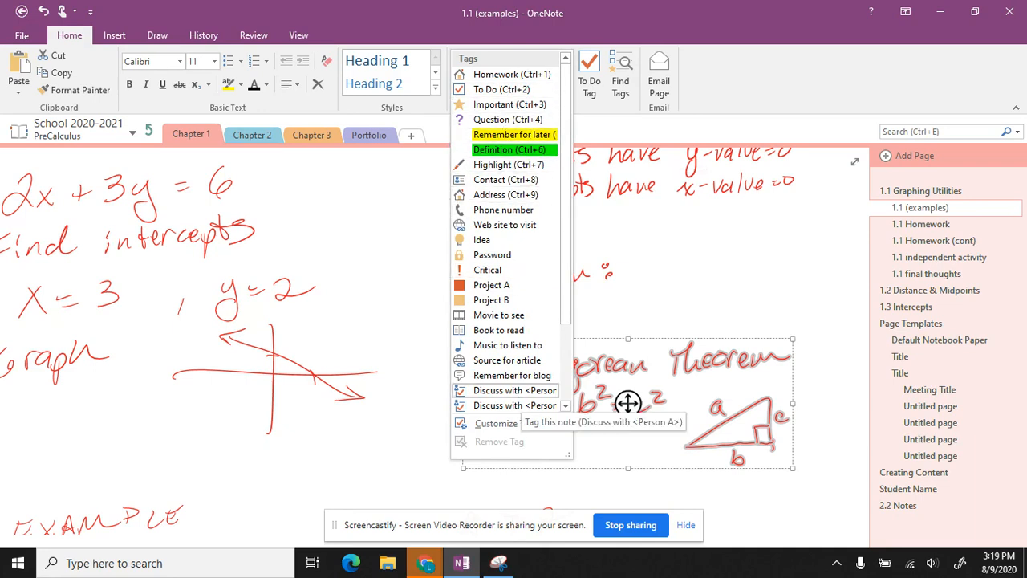
{"action": "left_click", "coordinate": [492, 150]}
{"action": "left_click", "coordinate": [665, 287]}
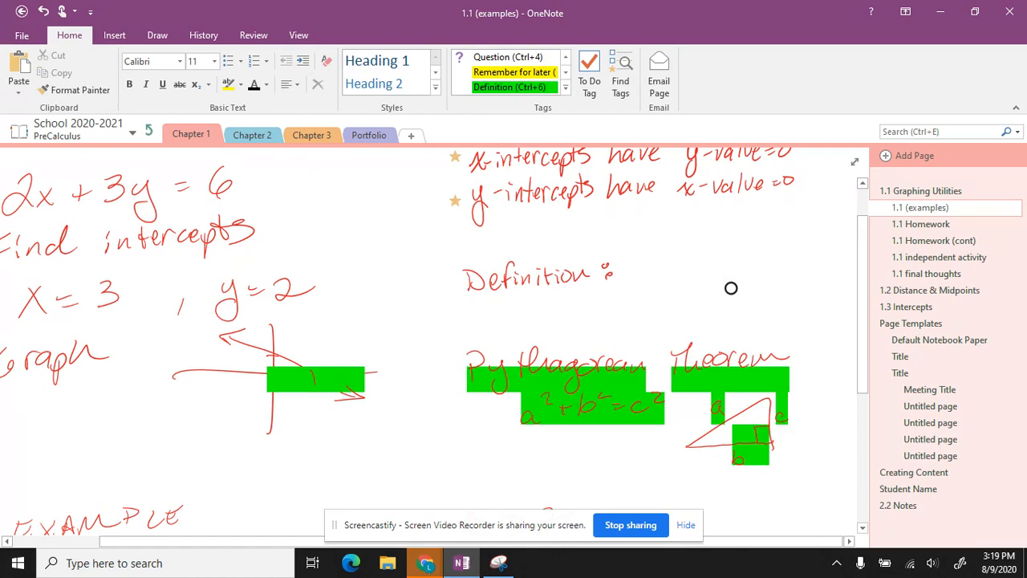
{"action": "scroll", "coordinate": [731, 288], "scroll_direction": "down", "scroll_amount": 5, "text": "ctrl"}
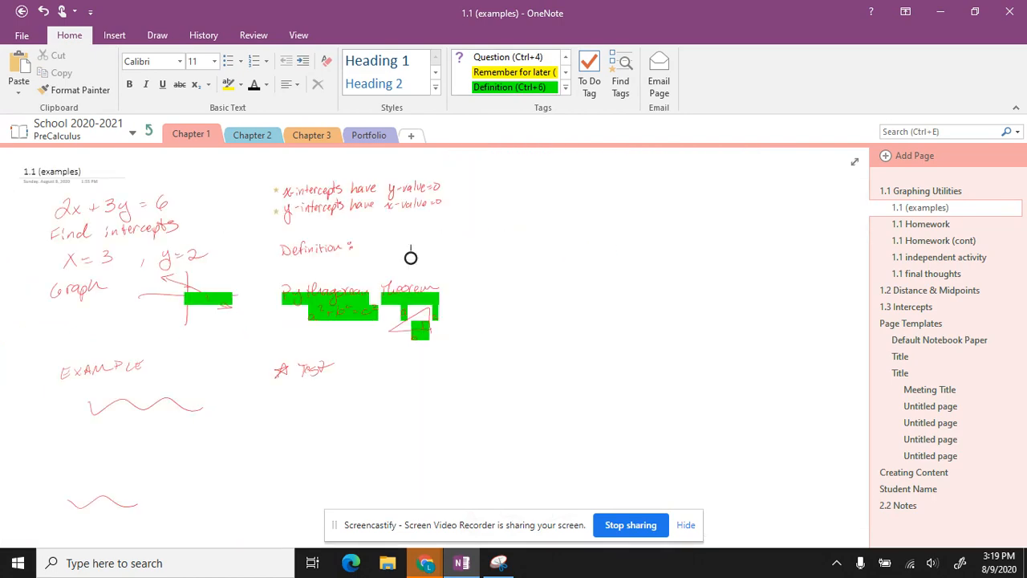
{"action": "key", "text": "ctrl+z"}
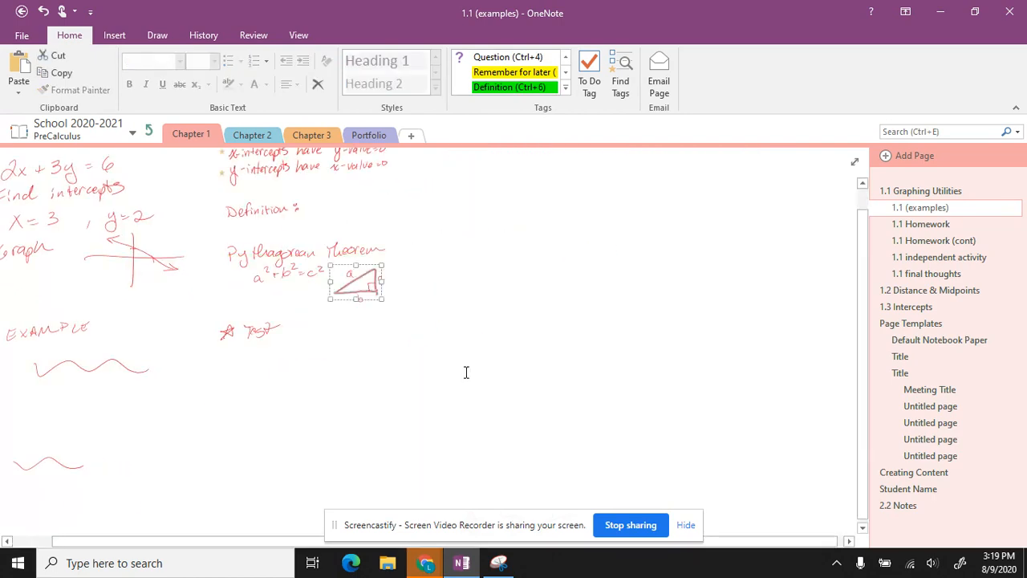
{"action": "scroll", "coordinate": [466, 373], "scroll_direction": "down", "scroll_amount": 2, "text": "ctrl"}
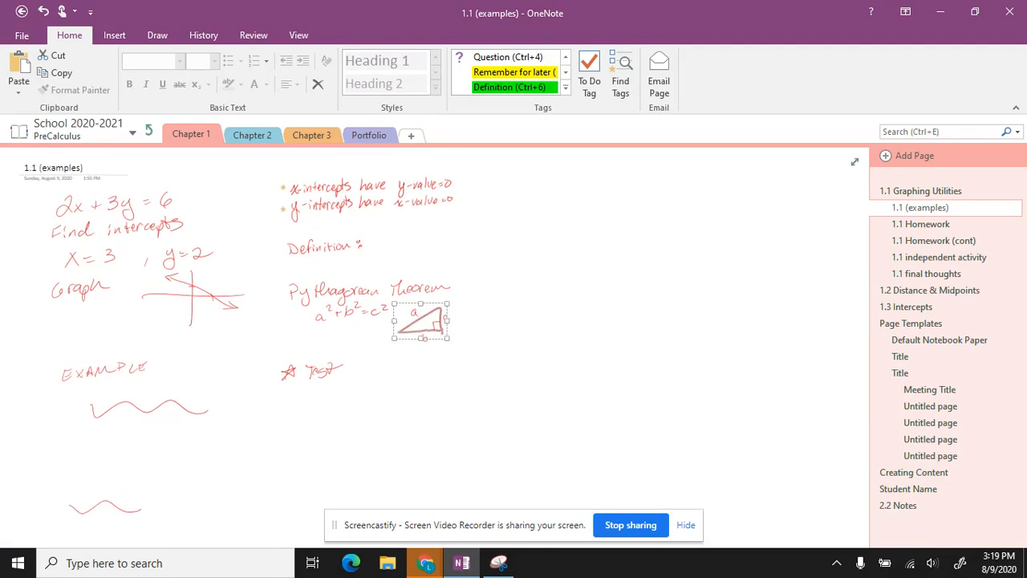
{"action": "left_click", "coordinate": [448, 365]}
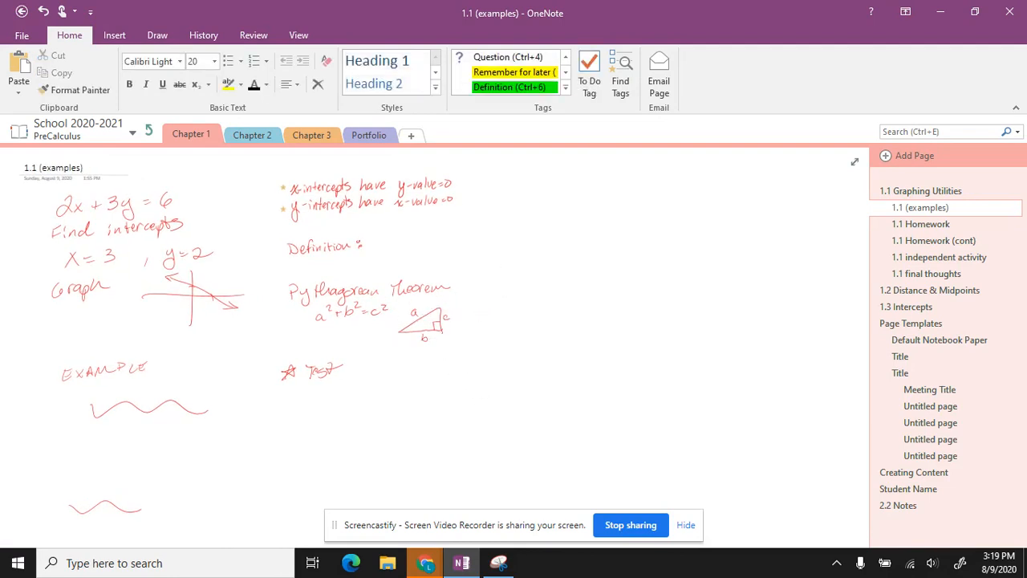
- Move the Pythagorean Theorem notes with the formula and triangle into the gap between the two wavy lines under EXAMPLE
{"action": "mouse_move", "coordinate": [453, 269]}
{"action": "left_mouse_down"}
{"action": "mouse_move", "coordinate": [378, 268]}
{"action": "mouse_move", "coordinate": [323, 348]}
{"action": "mouse_move", "coordinate": [458, 259]}
{"action": "mouse_move", "coordinate": [456, 270]}
{"action": "left_mouse_up"}
{"action": "mouse_move", "coordinate": [369, 310]}
{"action": "left_mouse_down"}
{"action": "mouse_move", "coordinate": [321, 464]}
{"action": "mouse_move", "coordinate": [122, 454]}
{"action": "left_mouse_up"}
{"action": "left_click", "coordinate": [484, 401]}
{"action": "scroll", "coordinate": [484, 401], "scroll_direction": "down", "scroll_amount": 1}
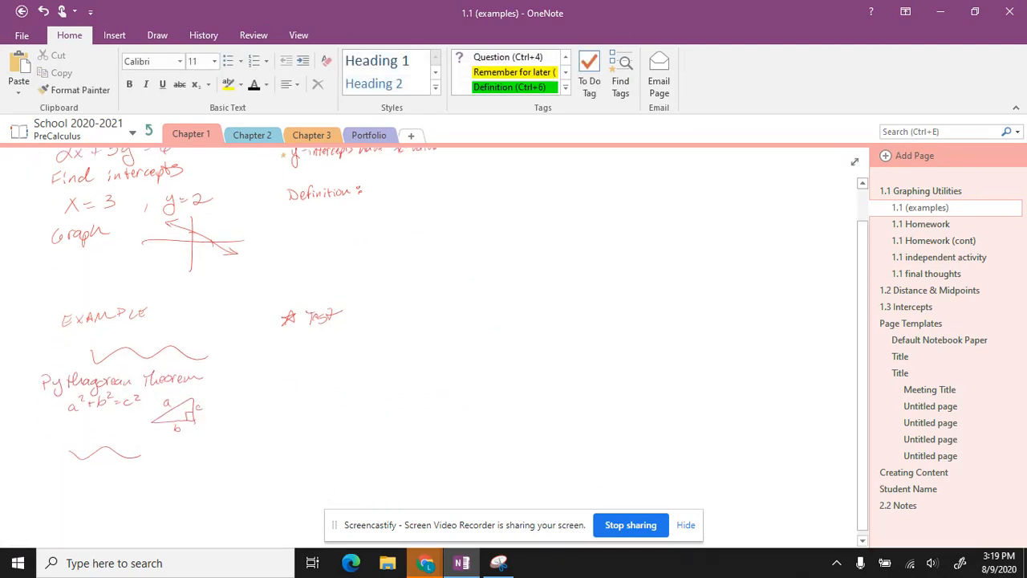
- Move the Pythagorean Theorem notes and triangle below the lower wavy line and tag them as Definition
{"action": "mouse_move", "coordinate": [229, 365]}
{"action": "left_mouse_down"}
{"action": "mouse_move", "coordinate": [127, 366]}
{"action": "mouse_move", "coordinate": [42, 401]}
{"action": "mouse_move", "coordinate": [249, 417]}
{"action": "left_mouse_up"}
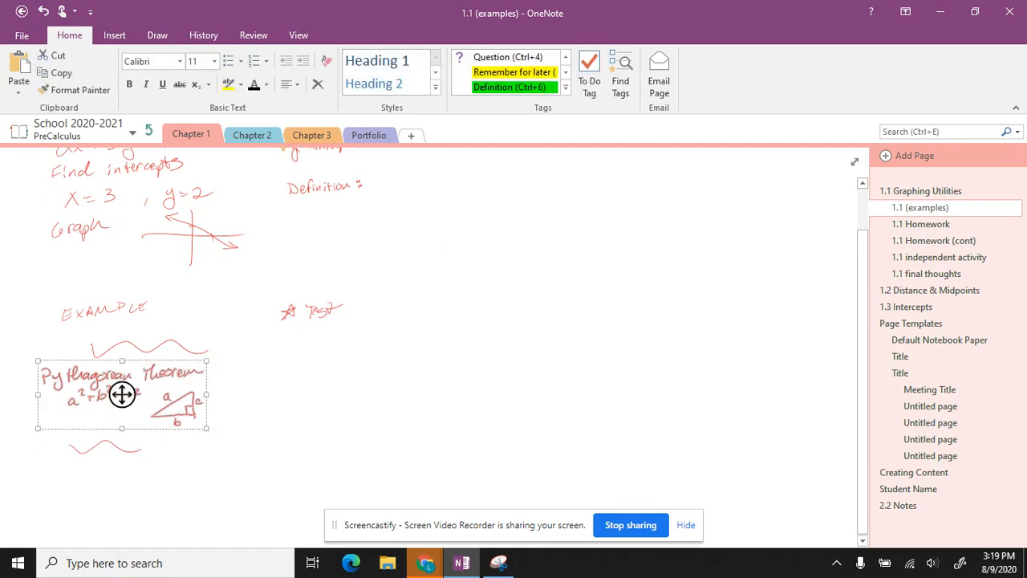
{"action": "scroll", "coordinate": [243, 340], "scroll_direction": "up", "scroll_amount": 1}
{"action": "scroll", "coordinate": [243, 340], "scroll_direction": "down", "scroll_amount": 2}
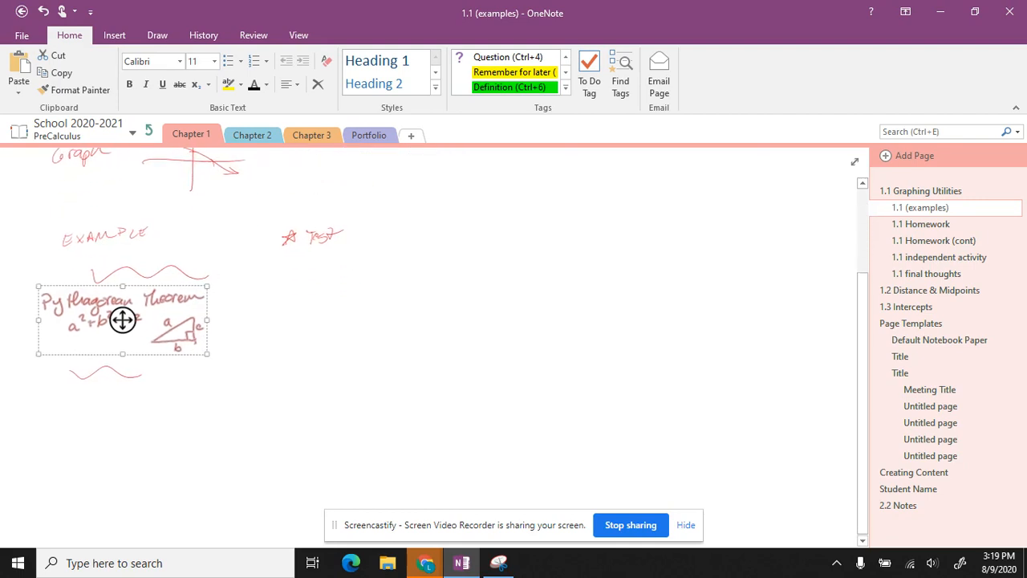
{"action": "key", "text": "ctrl+v"}
{"action": "left_click_drag", "start_coordinate": [142, 468], "coordinate": [129, 452]}
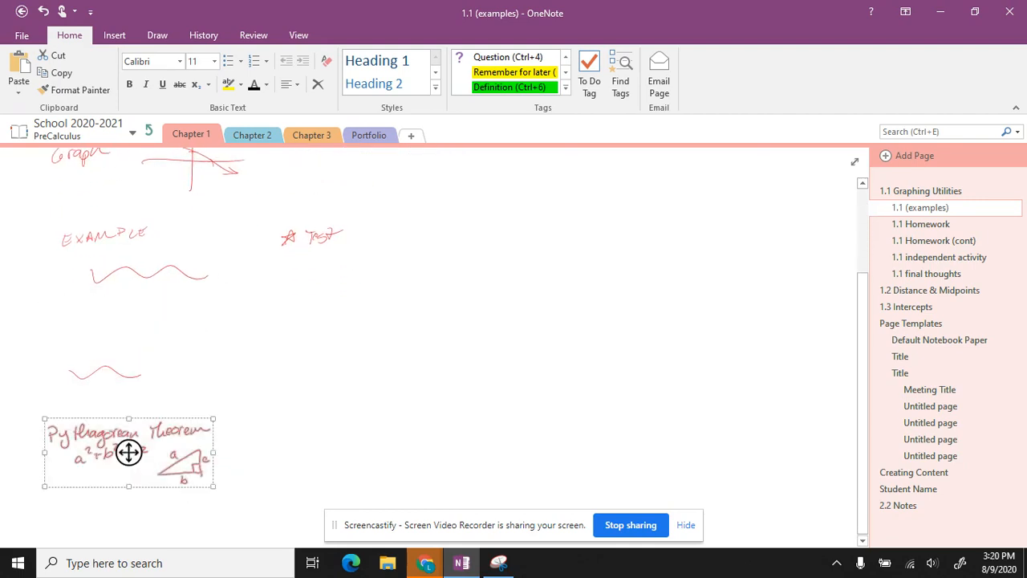
{"action": "key", "text": "ctrl+6"}
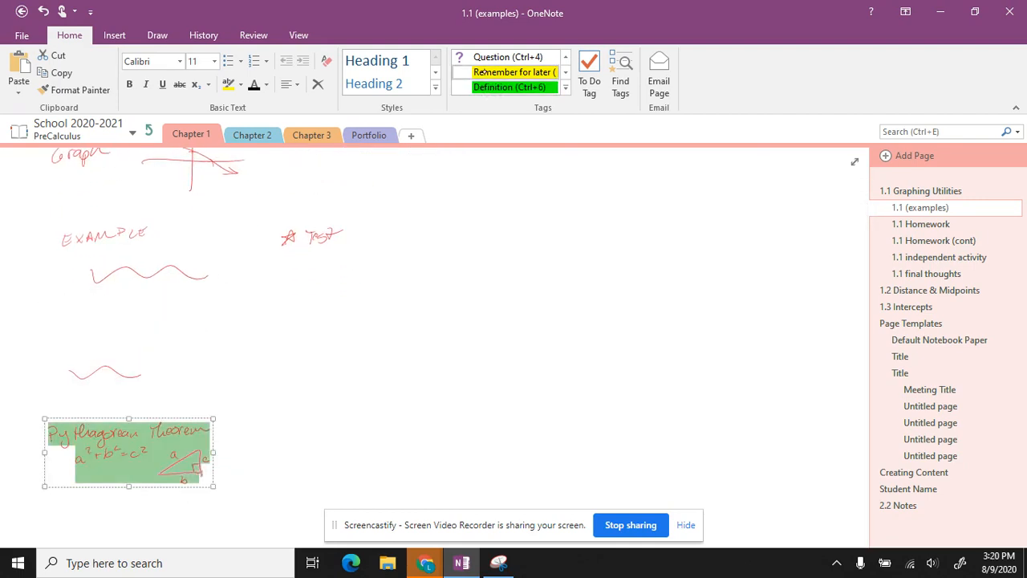
{"action": "left_click", "coordinate": [375, 419]}
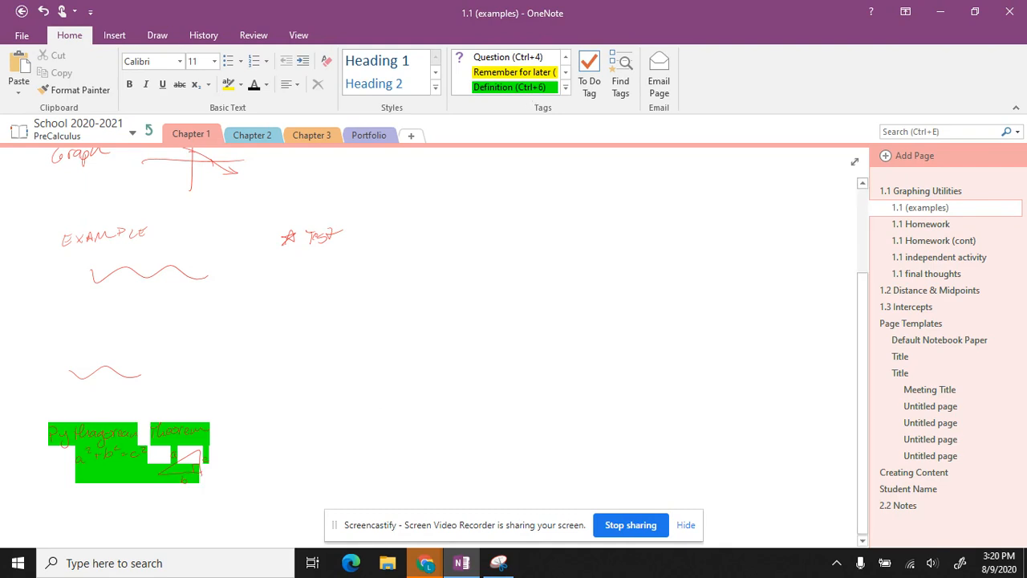
- Go to the 1.1 Graphing Utilities page, open the Tags Summary and look through the tagged notes
{"action": "left_click", "coordinate": [939, 227]}
{"action": "left_click", "coordinate": [953, 240]}
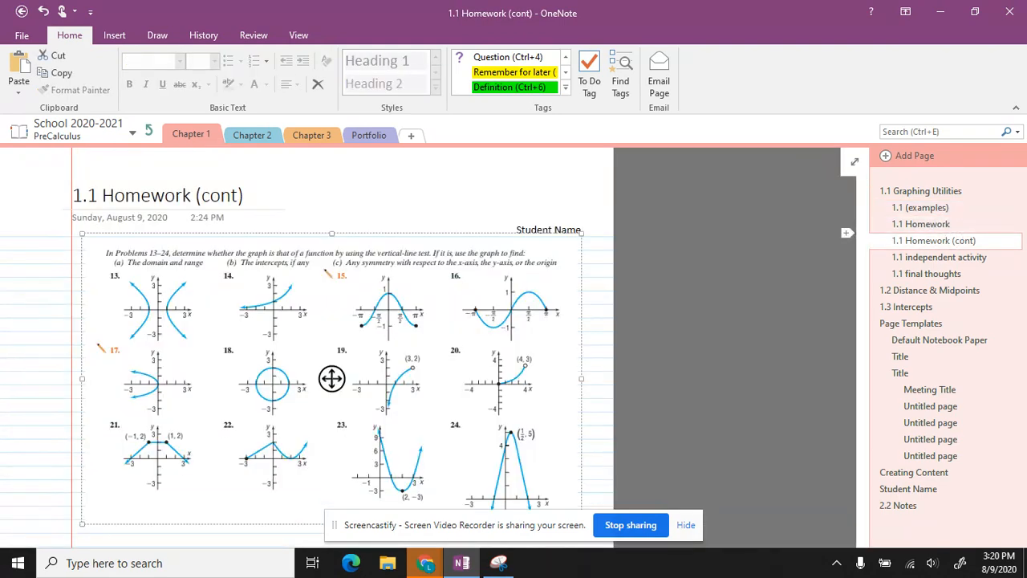
{"action": "left_click", "coordinate": [919, 190]}
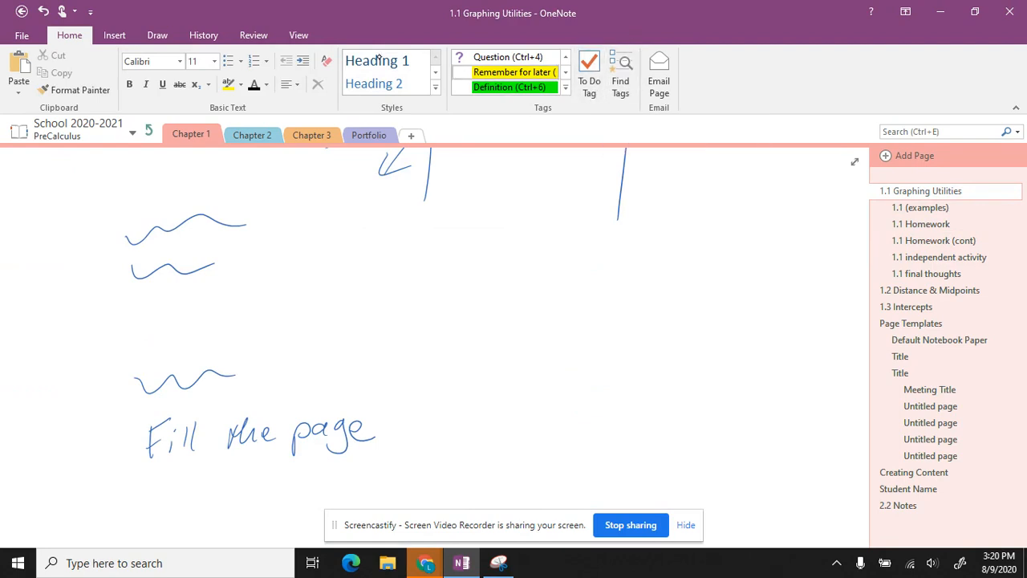
{"action": "left_click", "coordinate": [626, 72]}
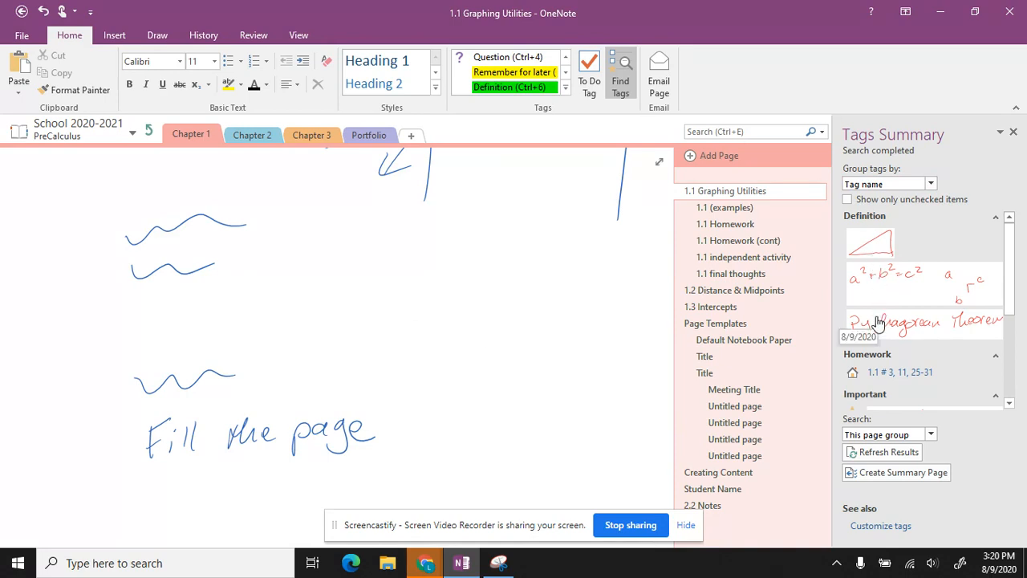
{"action": "scroll", "coordinate": [992, 306], "scroll_direction": "down", "scroll_amount": 4}
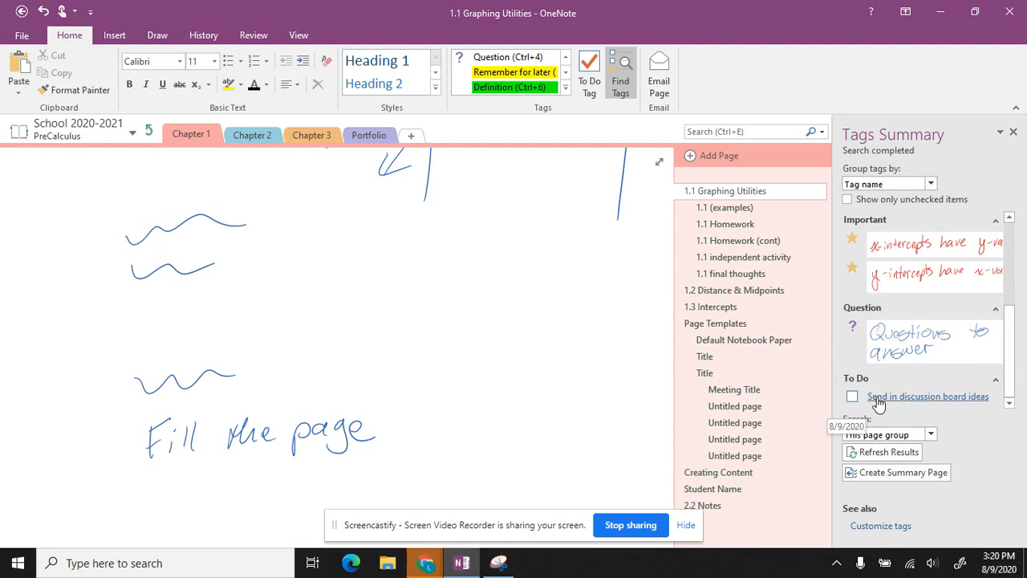
{"action": "mouse_move", "coordinate": [1008, 383]}
{"action": "left_mouse_down"}
{"action": "mouse_move", "coordinate": [1009, 299]}
{"action": "mouse_move", "coordinate": [1009, 377]}
{"action": "left_mouse_up"}
- Try grouping the tag results by section and by date, and return to grouping by tag name
{"action": "left_click", "coordinate": [931, 184]}
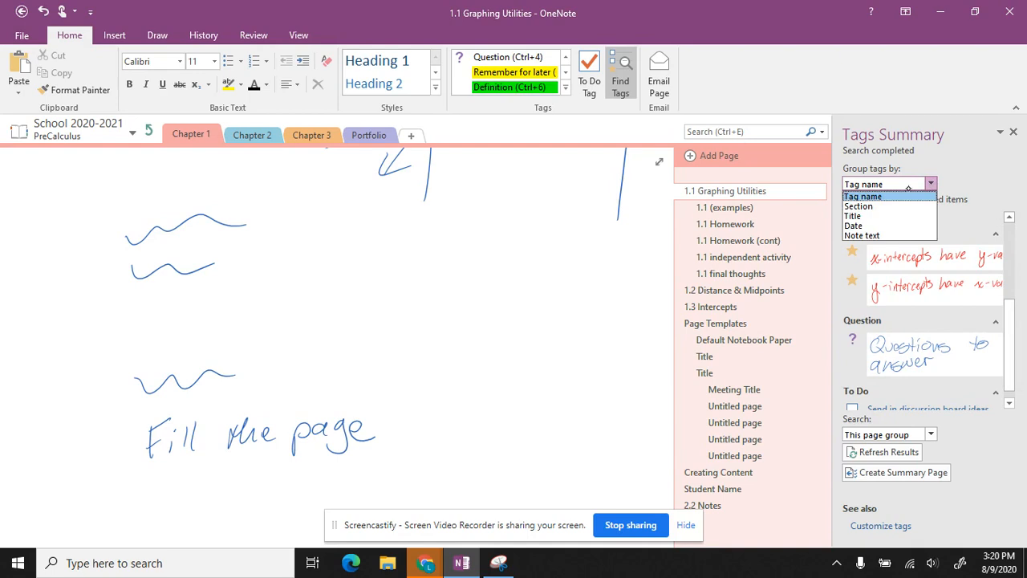
{"action": "left_click", "coordinate": [888, 206]}
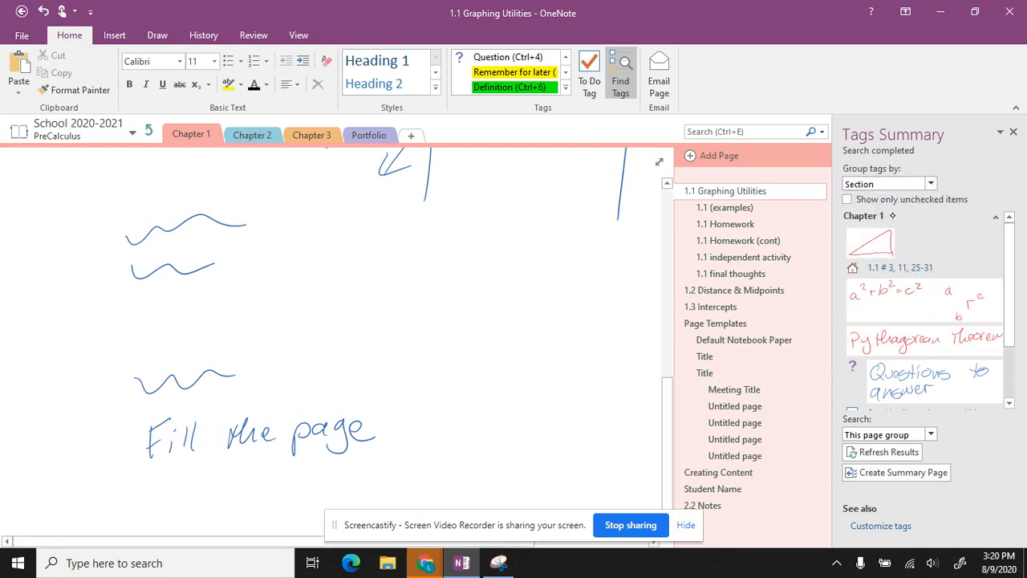
{"action": "left_click", "coordinate": [917, 185]}
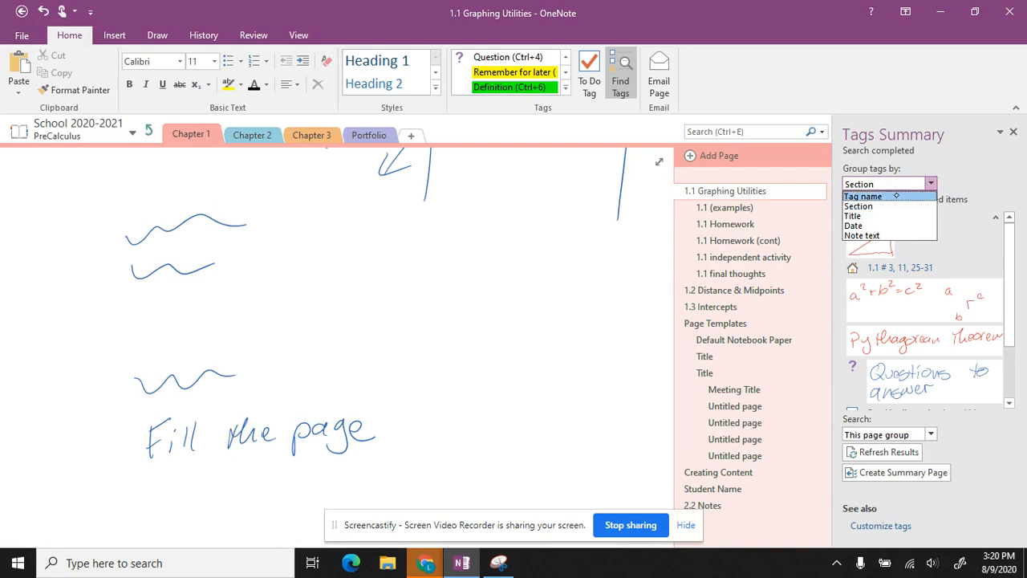
{"action": "left_click", "coordinate": [873, 225]}
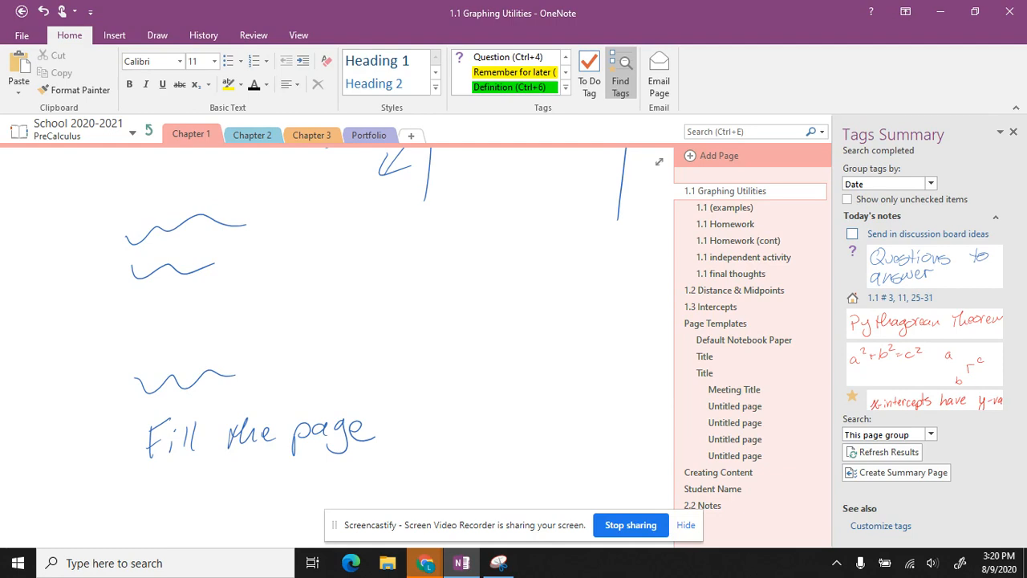
{"action": "left_click", "coordinate": [930, 184]}
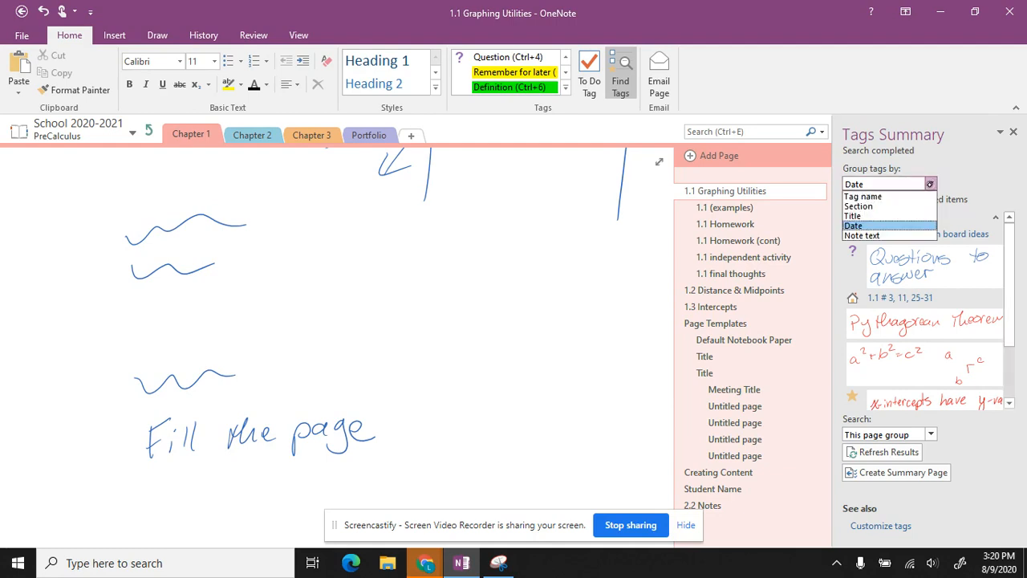
{"action": "left_click", "coordinate": [884, 197]}
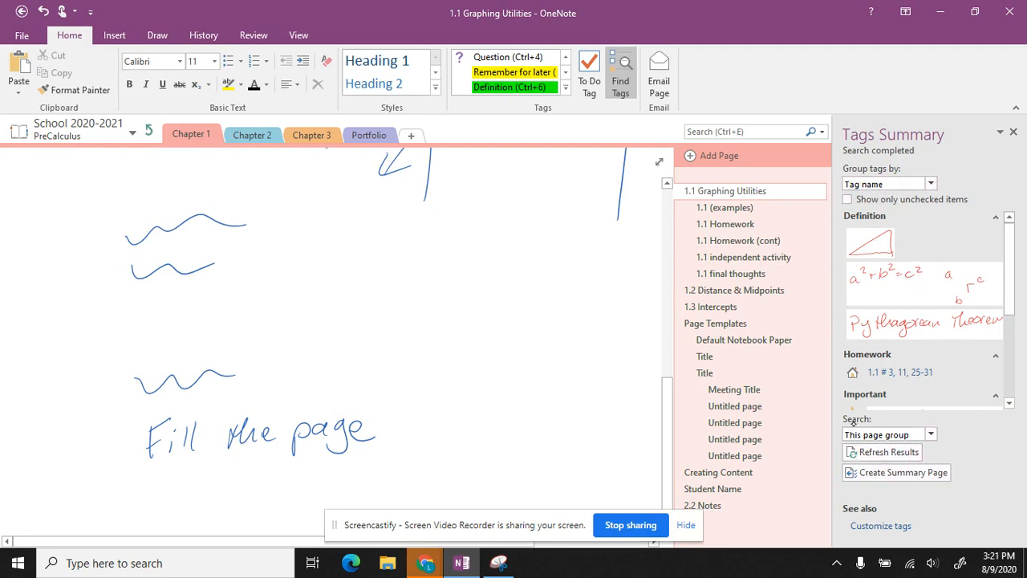
- Widen the tag search to this section and to this notebook
{"action": "left_click", "coordinate": [929, 435]}
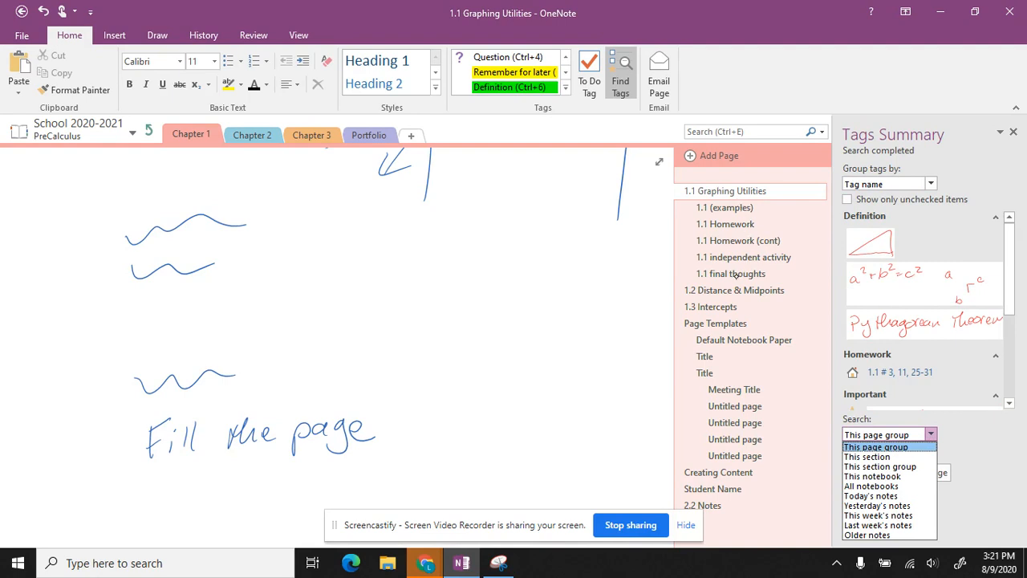
{"action": "left_click", "coordinate": [867, 457]}
{"action": "left_click", "coordinate": [903, 435]}
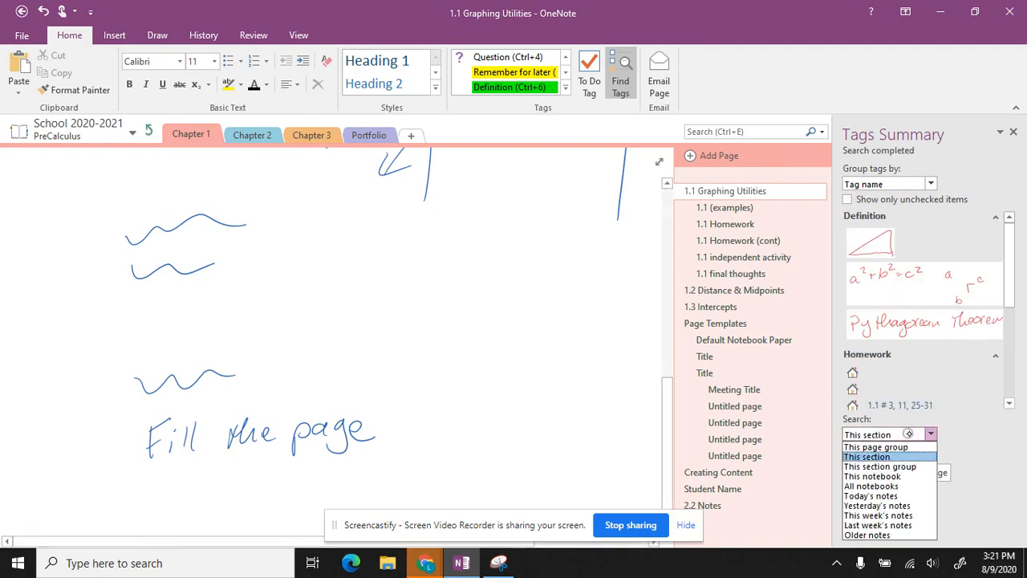
{"action": "left_click", "coordinate": [900, 476]}
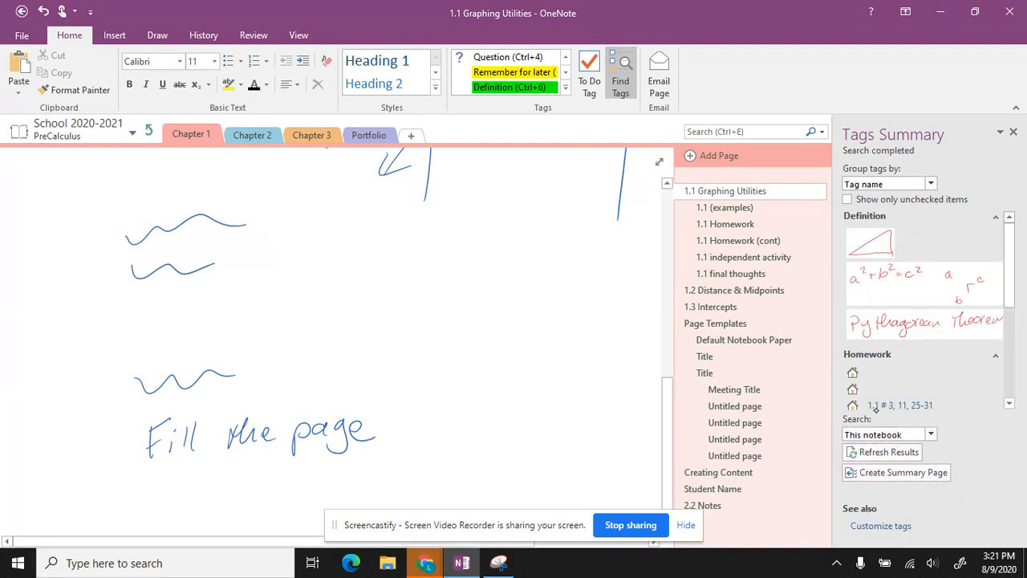
- Try grouping the notebook-wide tags by date, and switch the grouping back to tag name
{"action": "left_click", "coordinate": [888, 184]}
{"action": "left_click", "coordinate": [883, 222]}
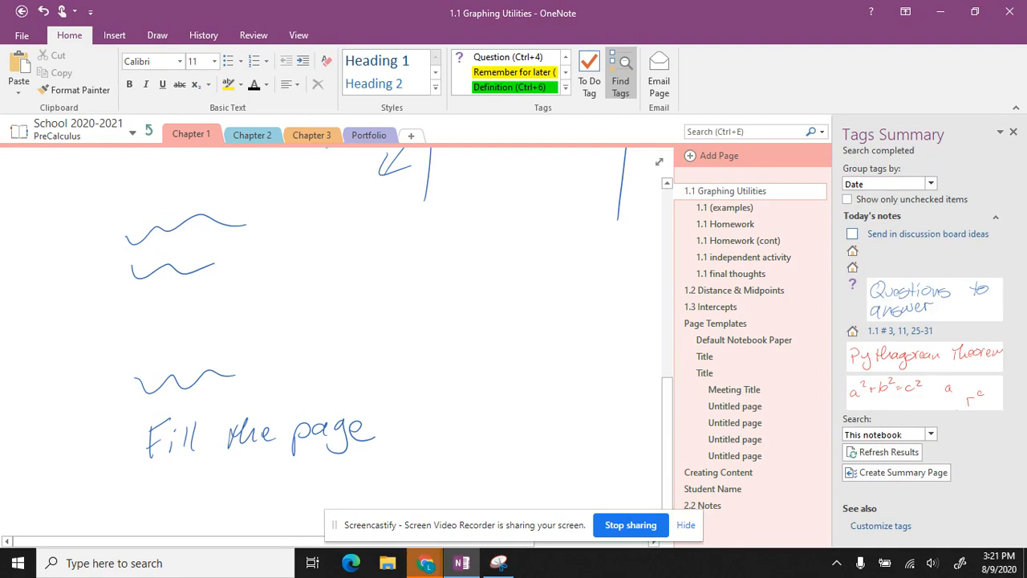
{"action": "left_click", "coordinate": [901, 186]}
{"action": "left_click", "coordinate": [878, 196]}
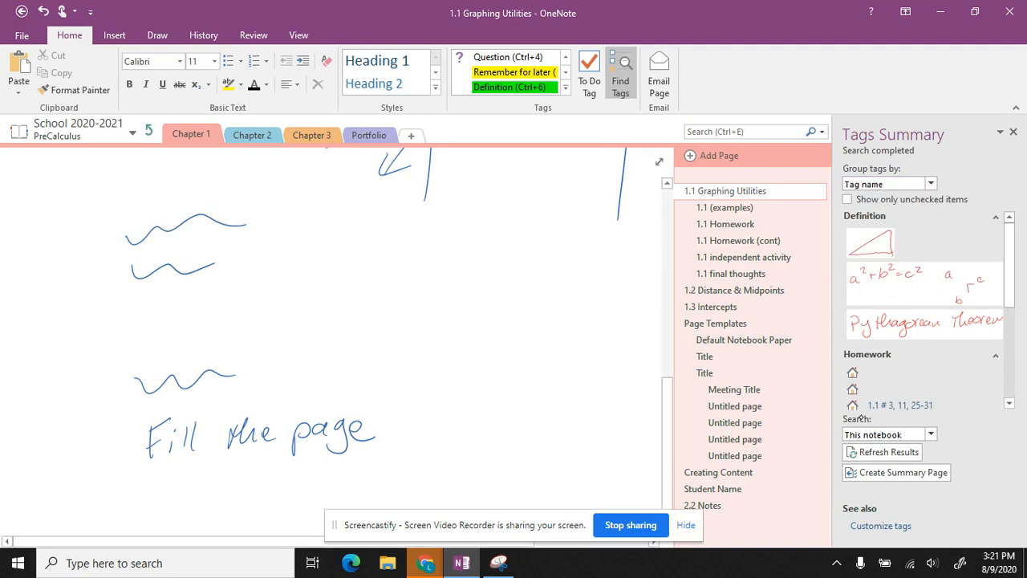
- Limit the tag search to this page group, create a summary page from the results and look it over
{"action": "left_click", "coordinate": [887, 438]}
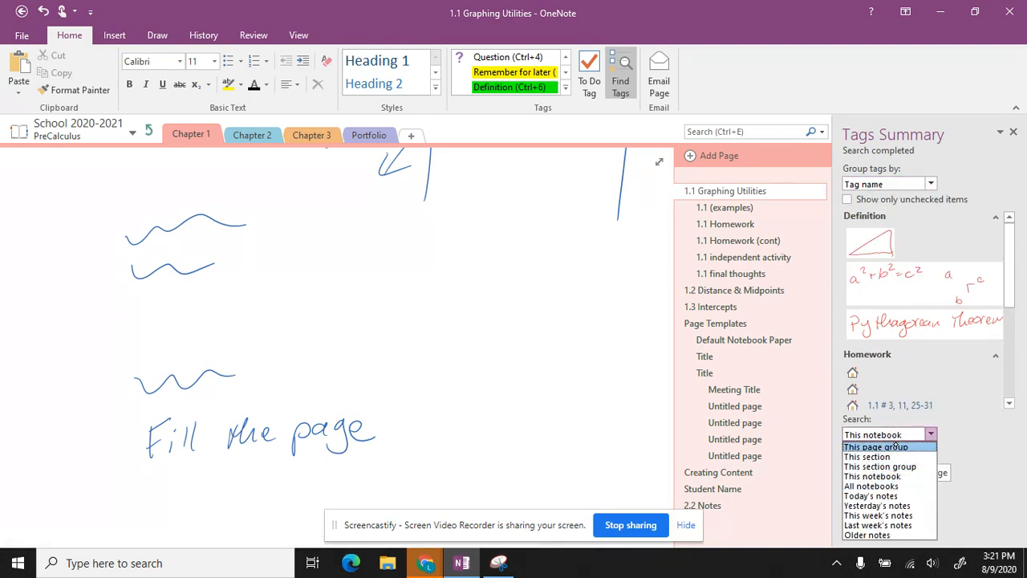
{"action": "left_click", "coordinate": [897, 447]}
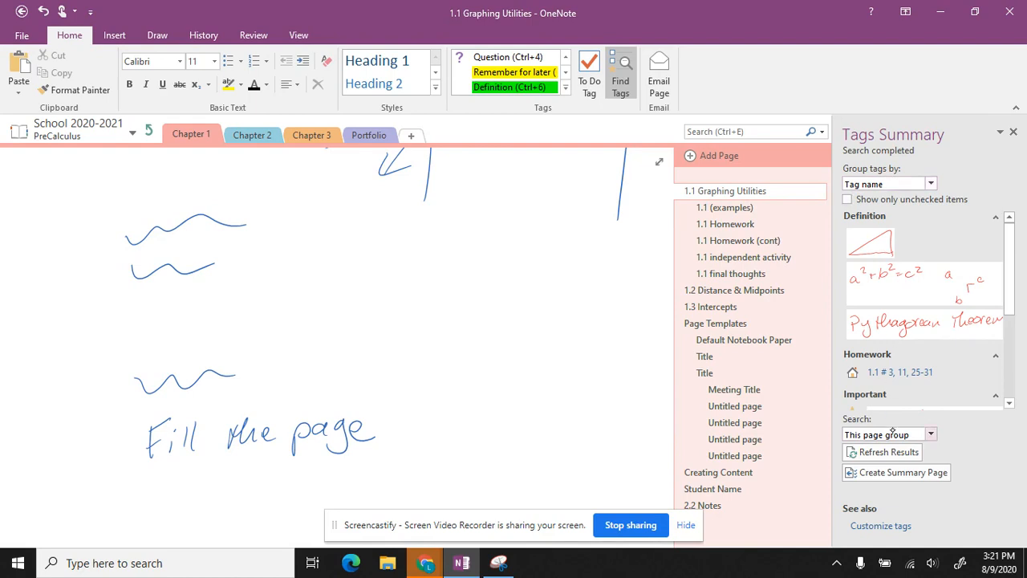
{"action": "left_click", "coordinate": [921, 472]}
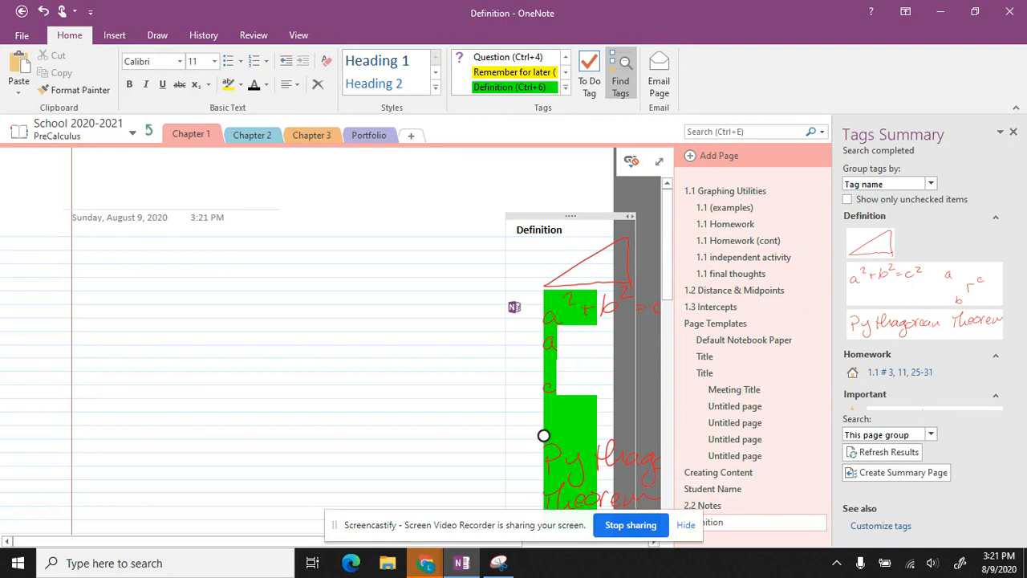
{"action": "scroll", "coordinate": [543, 435], "scroll_direction": "down", "scroll_amount": 5}
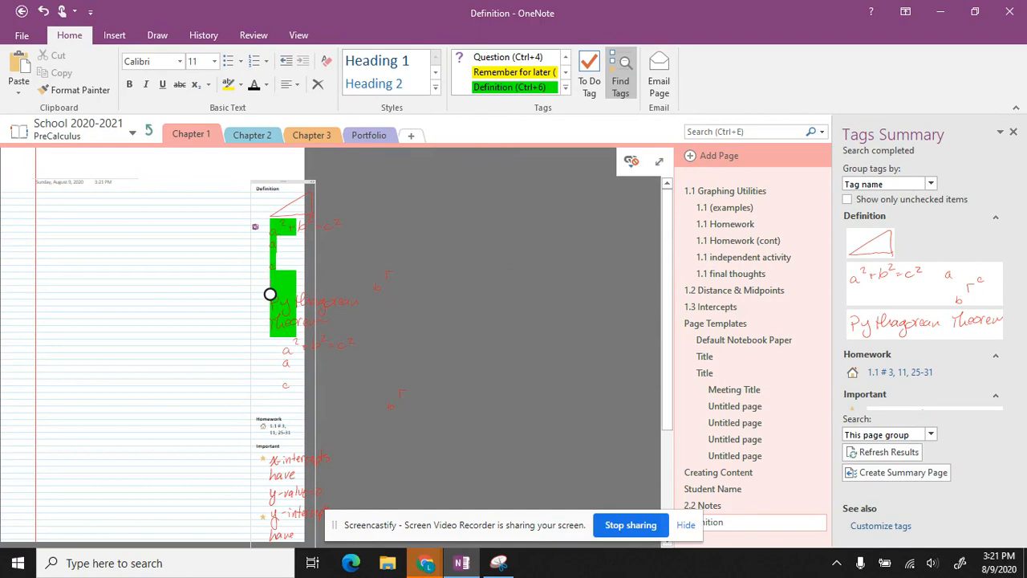
{"action": "scroll", "coordinate": [269, 294], "scroll_direction": "up", "scroll_amount": 5}
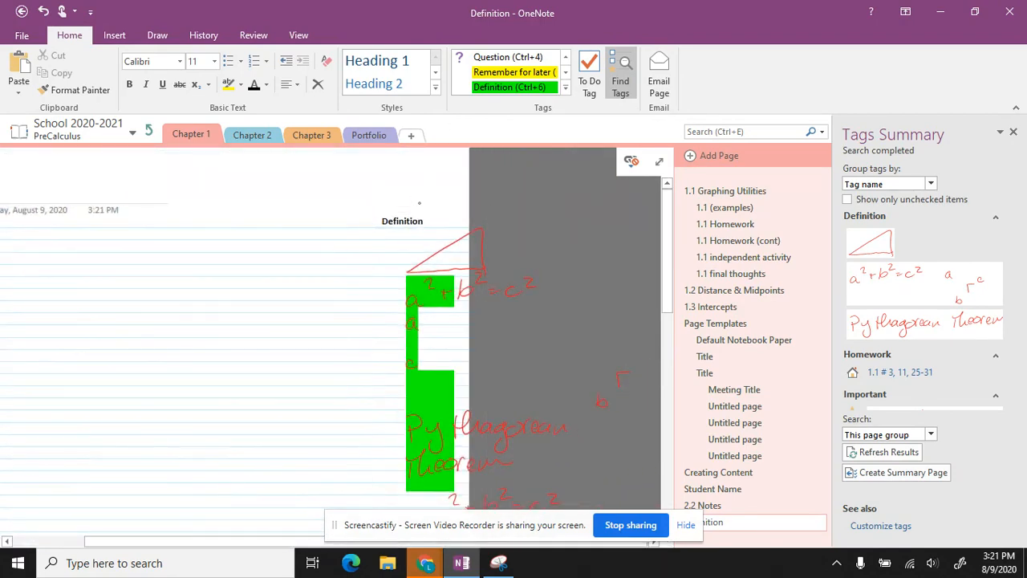
- Move the tag summary container toward the page's left margin below the date, and widen it so the handwritten notes fit on their lines
{"action": "left_click", "coordinate": [446, 251]}
{"action": "left_click_drag", "start_coordinate": [447, 252], "coordinate": [70, 299]}
{"action": "key", "text": "ctrl+z"}
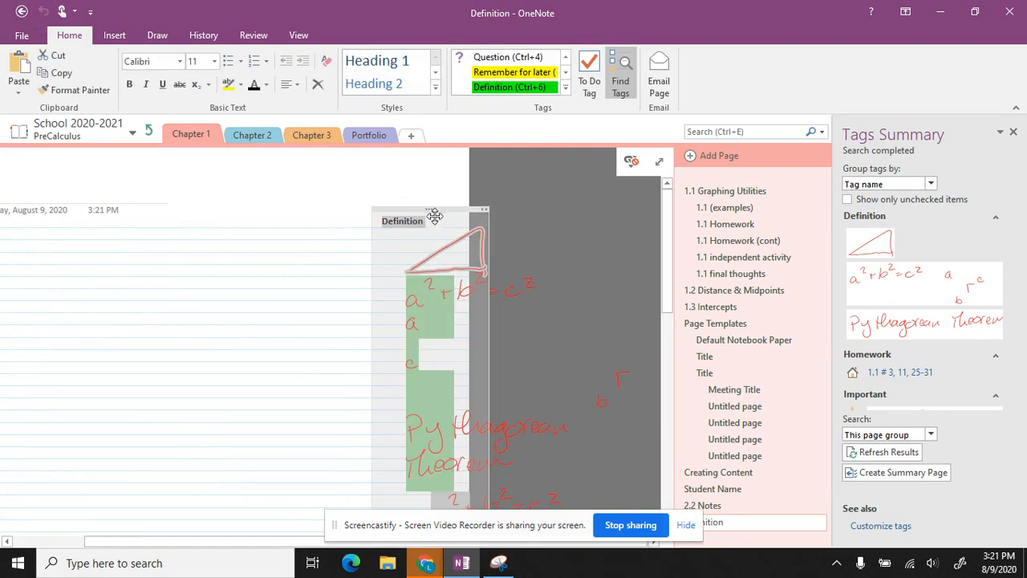
{"action": "left_click_drag", "start_coordinate": [436, 210], "coordinate": [61, 236]}
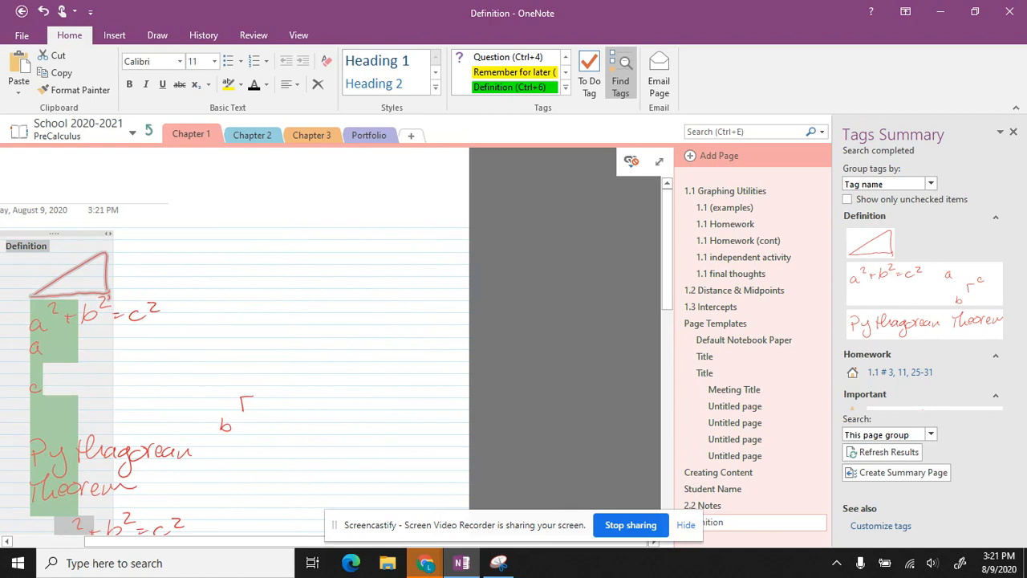
{"action": "mouse_move", "coordinate": [107, 233]}
{"action": "left_mouse_down"}
{"action": "mouse_move", "coordinate": [406, 259]}
{"action": "mouse_move", "coordinate": [391, 260]}
{"action": "left_mouse_up"}
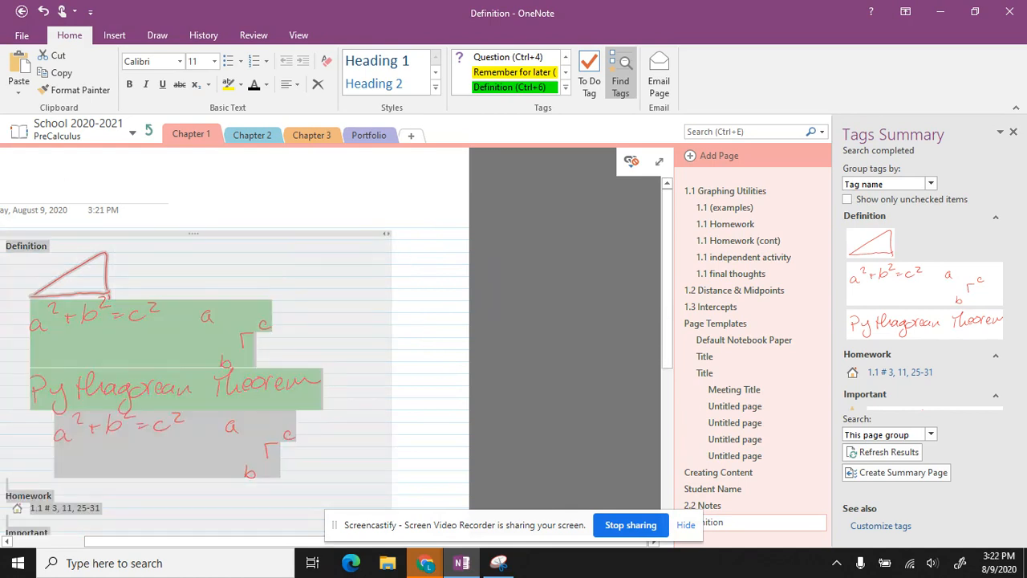
- Remove the rule lines from the tag summary page
{"action": "left_click", "coordinate": [299, 35]}
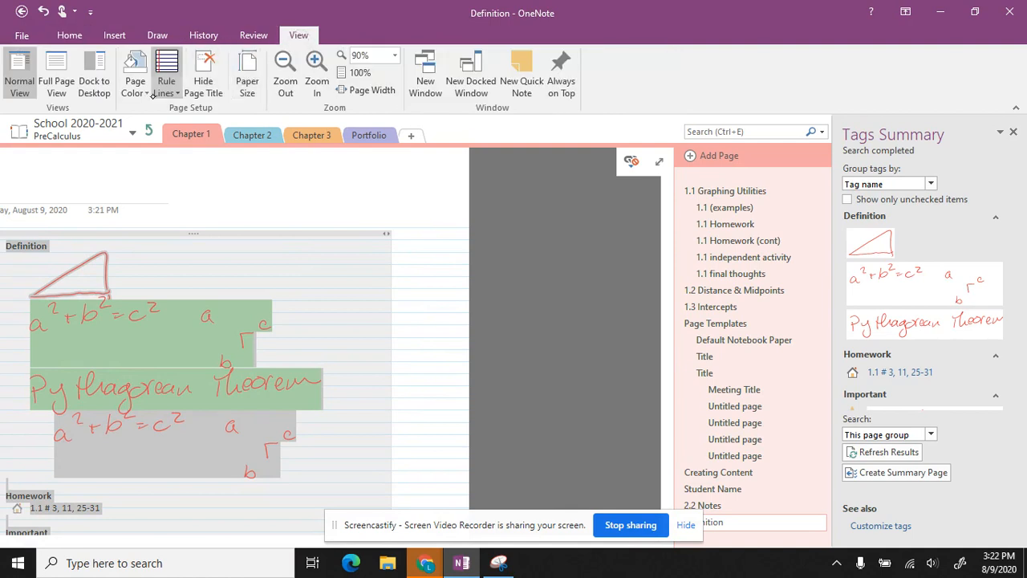
{"action": "left_click", "coordinate": [167, 80]}
{"action": "left_click", "coordinate": [173, 133]}
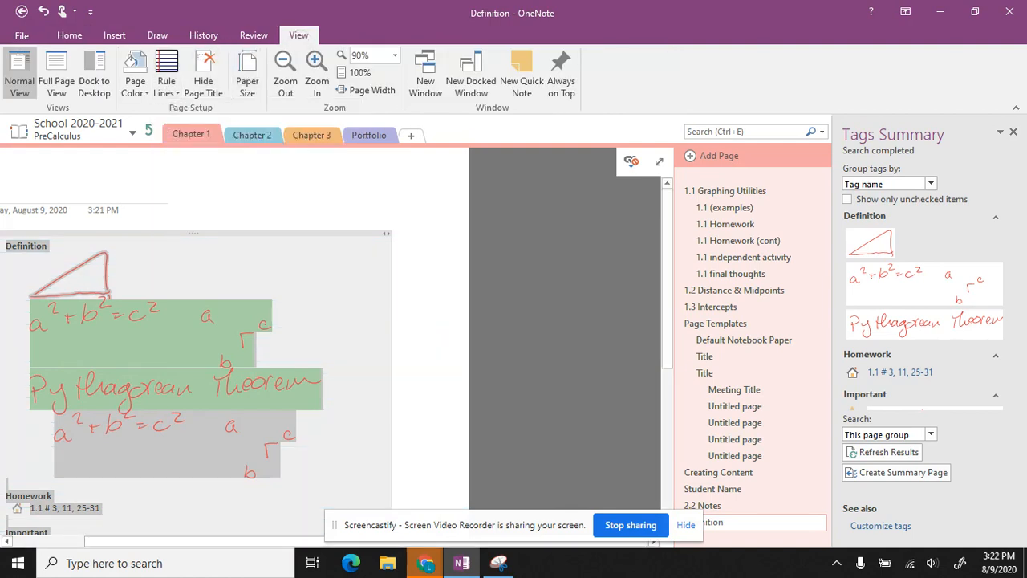
{"action": "left_click", "coordinate": [291, 199]}
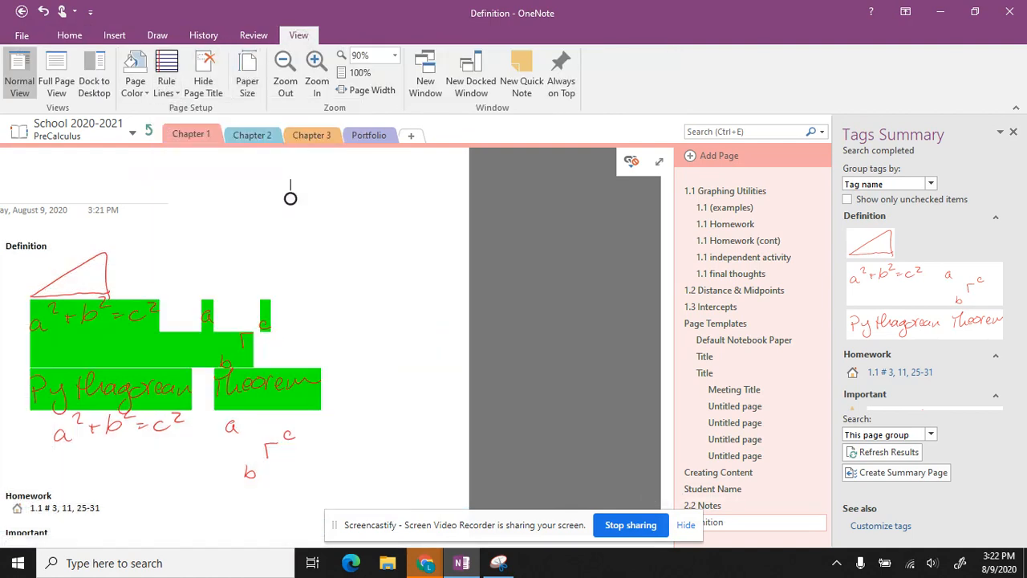
- Move the summary page directly beneath 1.1 Graphing Utilities as a subpage and title it "1.1 Summary"
{"action": "left_click_drag", "start_coordinate": [740, 520], "coordinate": [711, 207]}
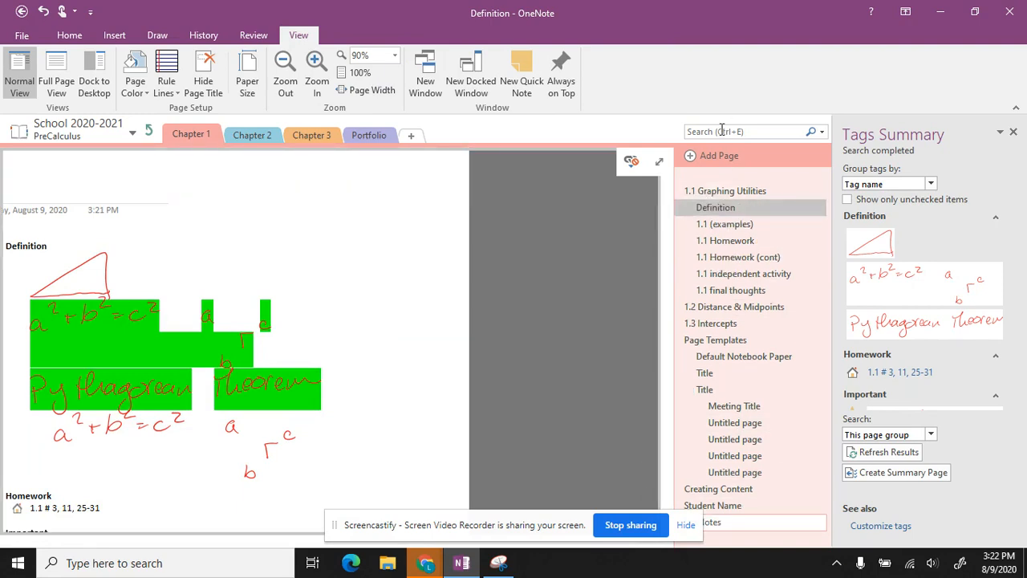
{"action": "left_click", "coordinate": [708, 206]}
{"action": "left_click", "coordinate": [721, 205]}
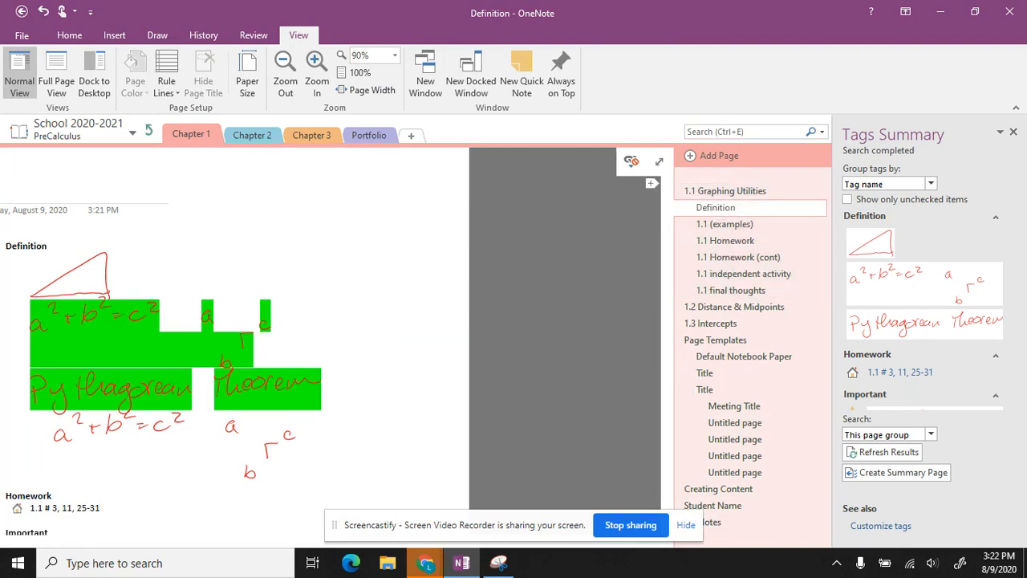
{"action": "type", "text": "1."}
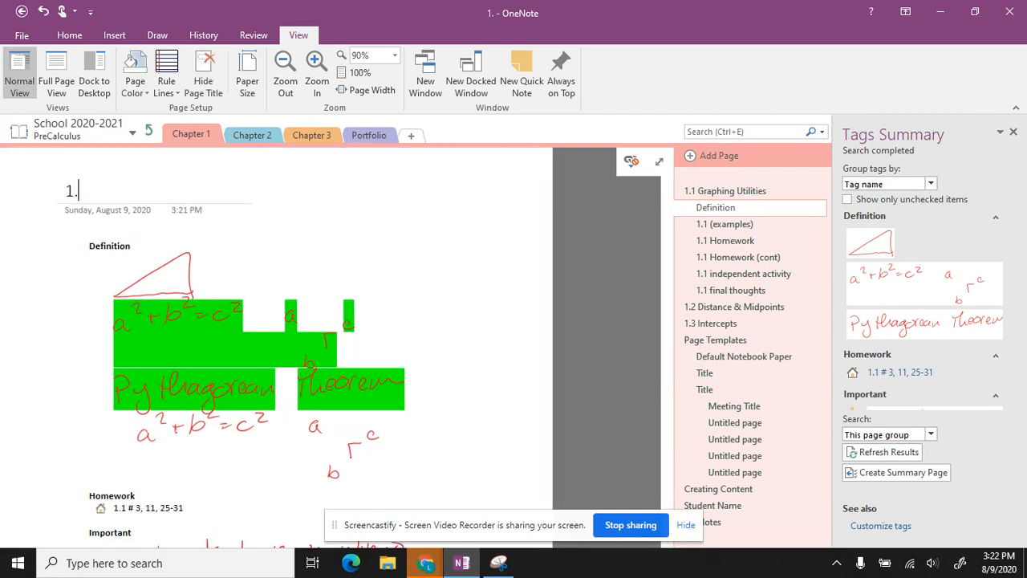
{"action": "type", "text": "1 Summary"}
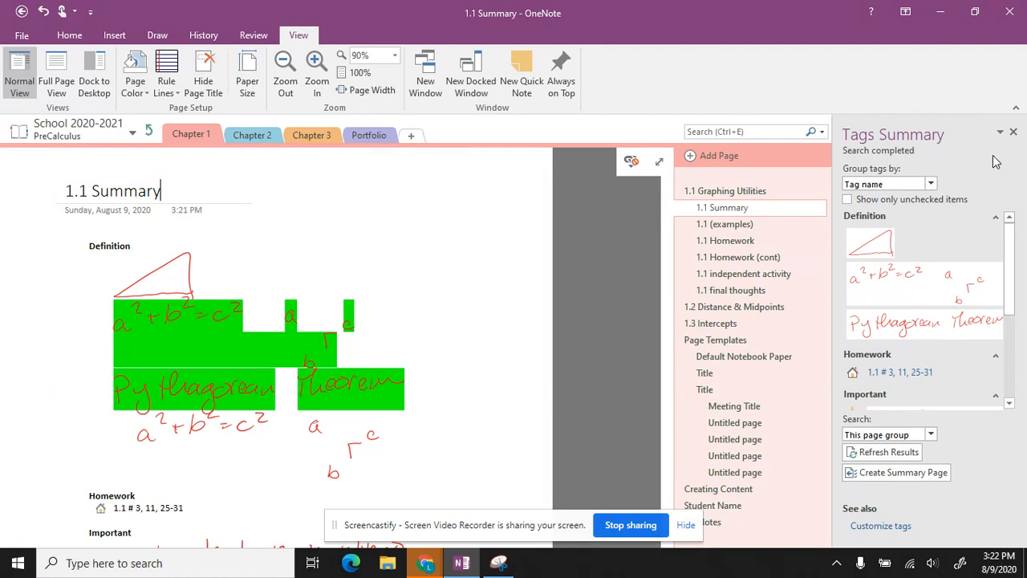
- Close the Tags Summary pane and look over the compiled notes on the 1.1 Summary page
{"action": "left_click", "coordinate": [1013, 131]}
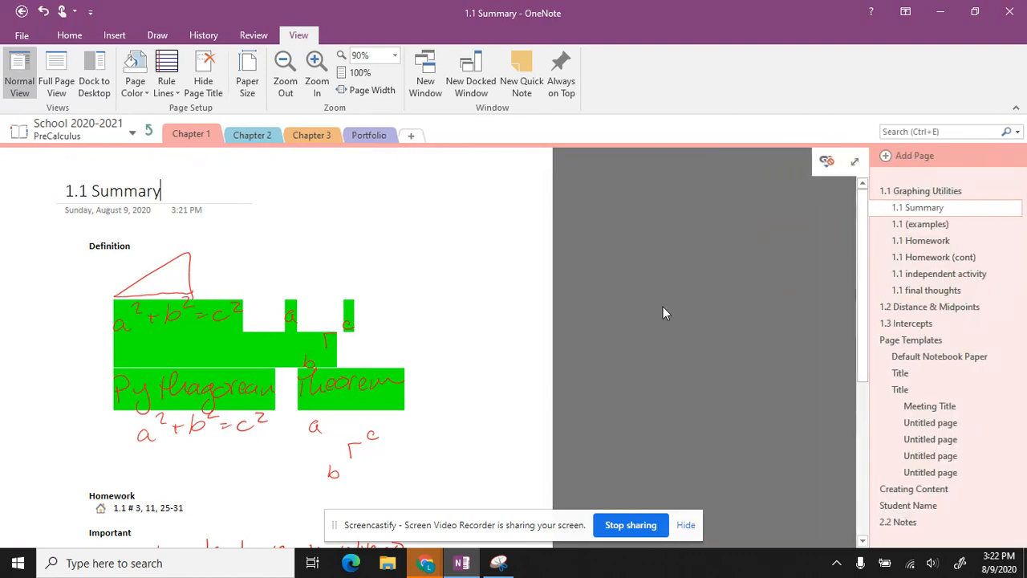
{"action": "scroll", "coordinate": [663, 307], "scroll_direction": "down", "scroll_amount": 3}
{"action": "scroll", "coordinate": [465, 309], "scroll_direction": "down", "scroll_amount": 1}
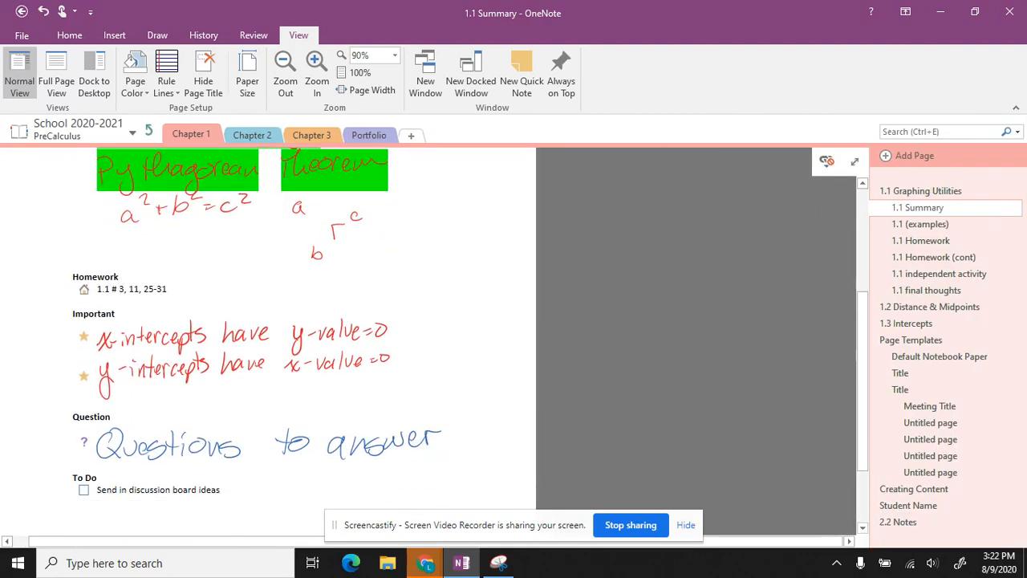
{"action": "key", "text": "super+Tab"}
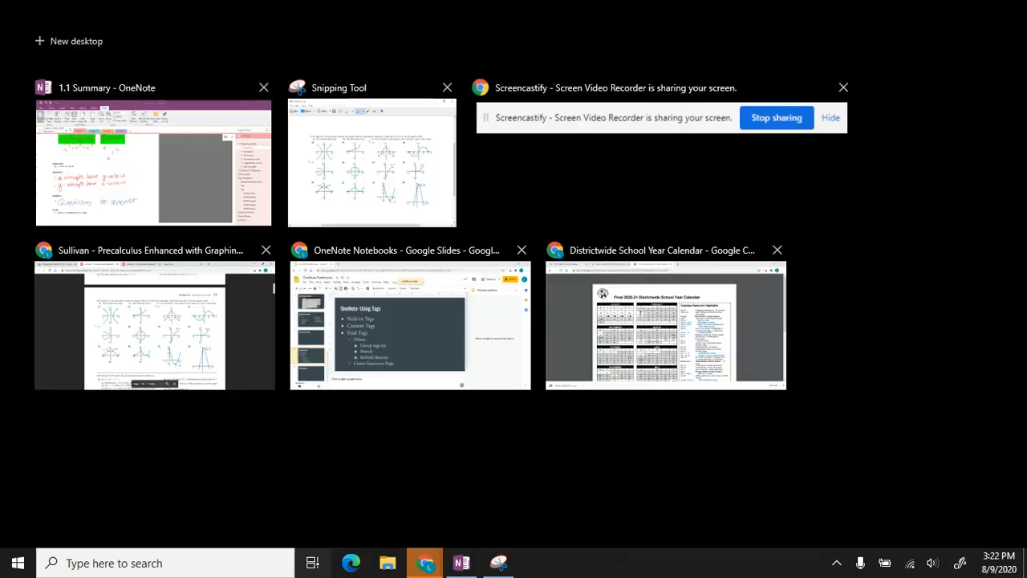
{"action": "key", "text": "Escape"}
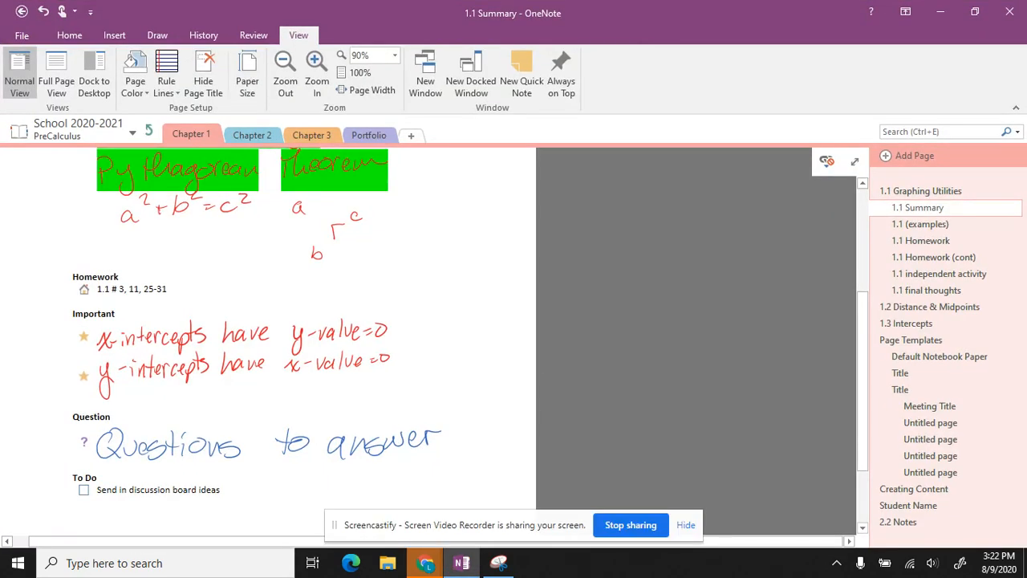
{"action": "scroll", "coordinate": [394, 337], "scroll_direction": "up", "scroll_amount": 4}
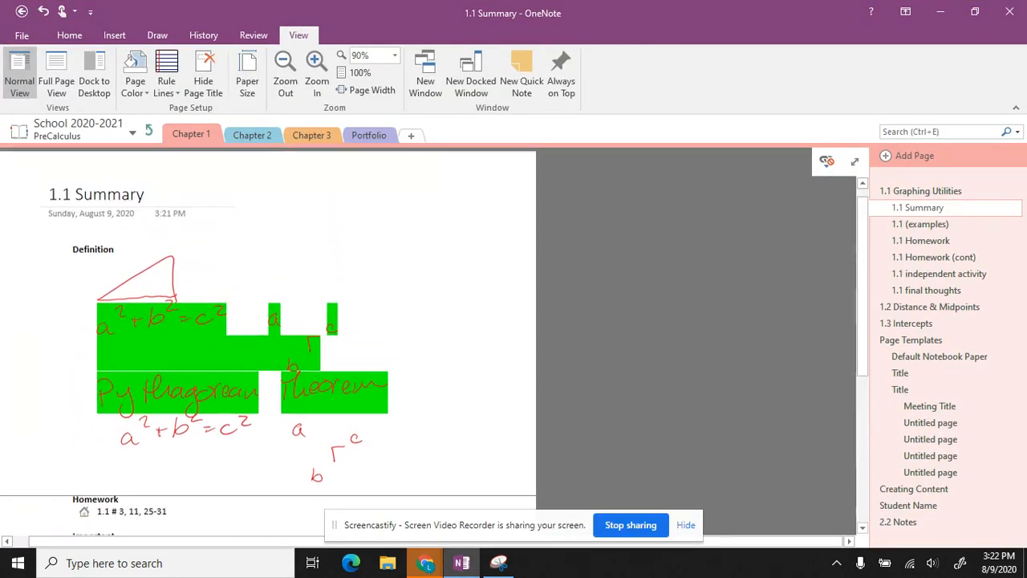
{"action": "left_click", "coordinate": [71, 39]}
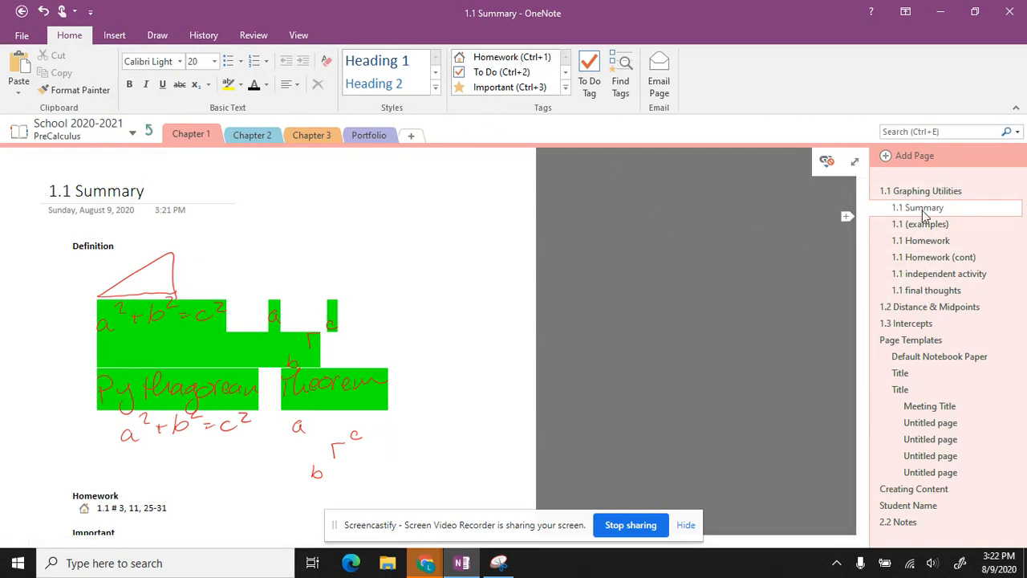
- Make 1.1 Summary the lead page above 1.1 Graphing Utilities, with that page indented as its subpage, and collapse the page group
{"action": "left_click_drag", "start_coordinate": [922, 210], "coordinate": [905, 536]}
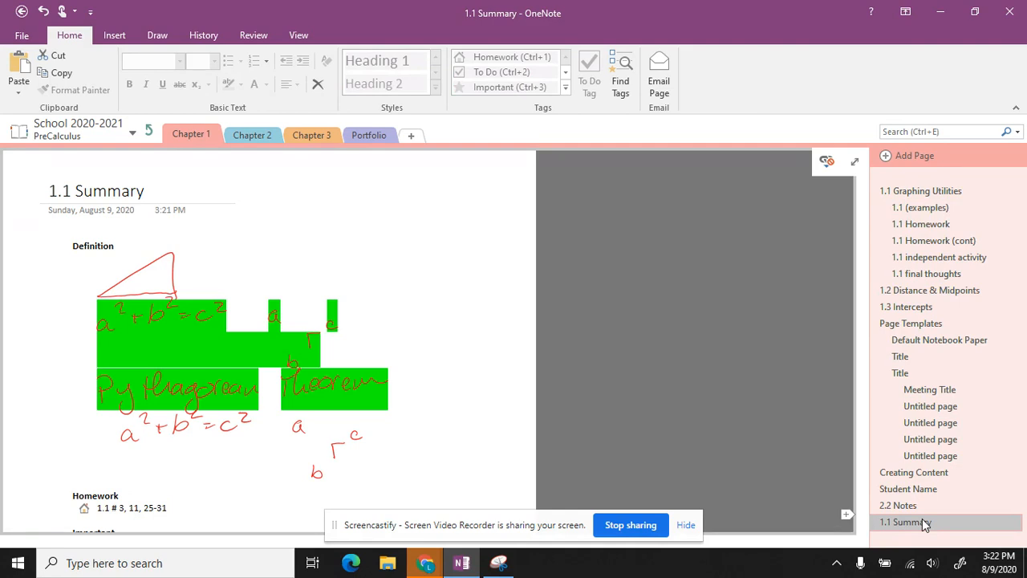
{"action": "left_click_drag", "start_coordinate": [924, 523], "coordinate": [935, 283]}
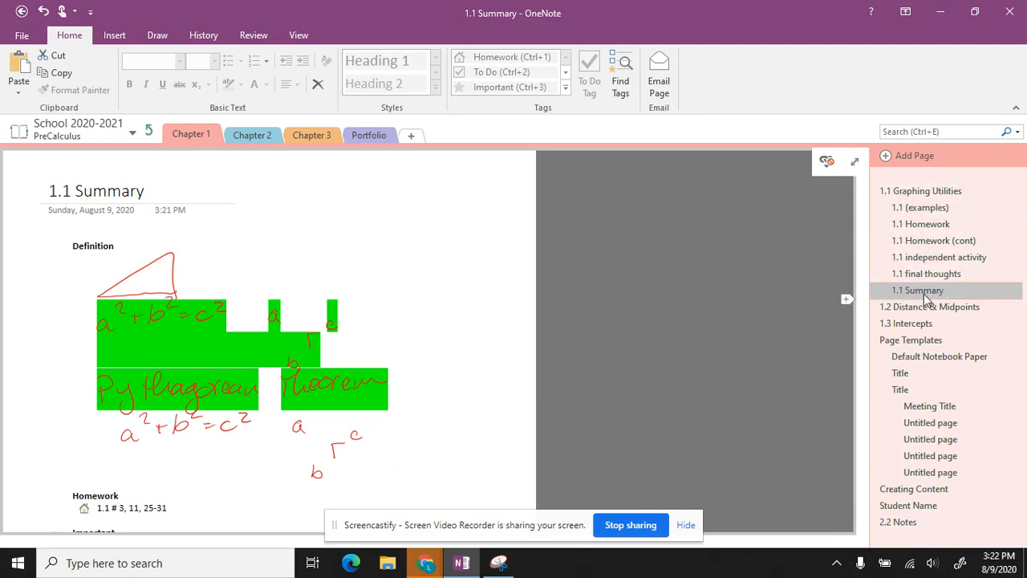
{"action": "left_click_drag", "start_coordinate": [923, 297], "coordinate": [917, 196]}
{"action": "left_click", "coordinate": [923, 207]}
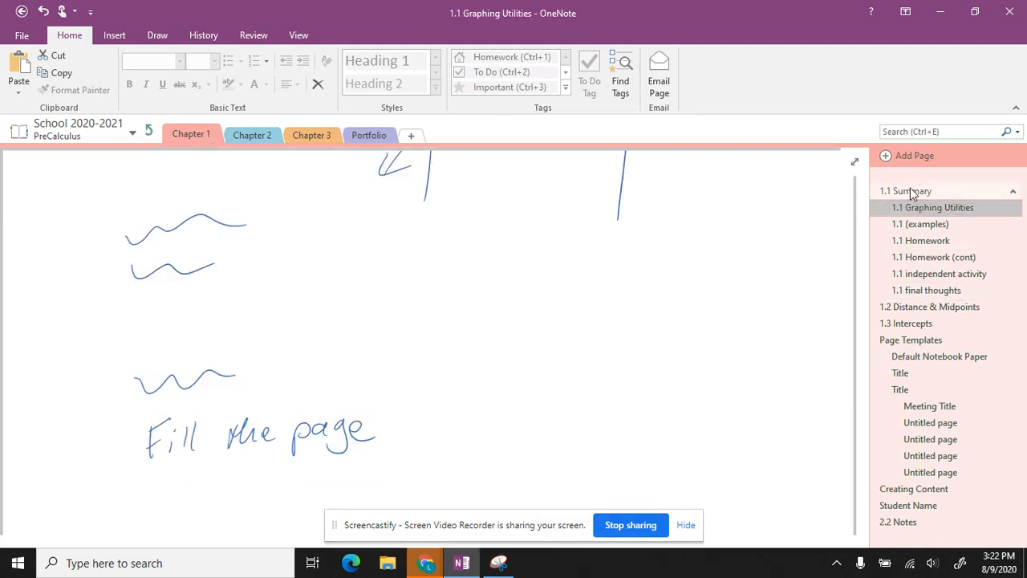
{"action": "left_click", "coordinate": [910, 190]}
{"action": "left_click", "coordinate": [1012, 189]}
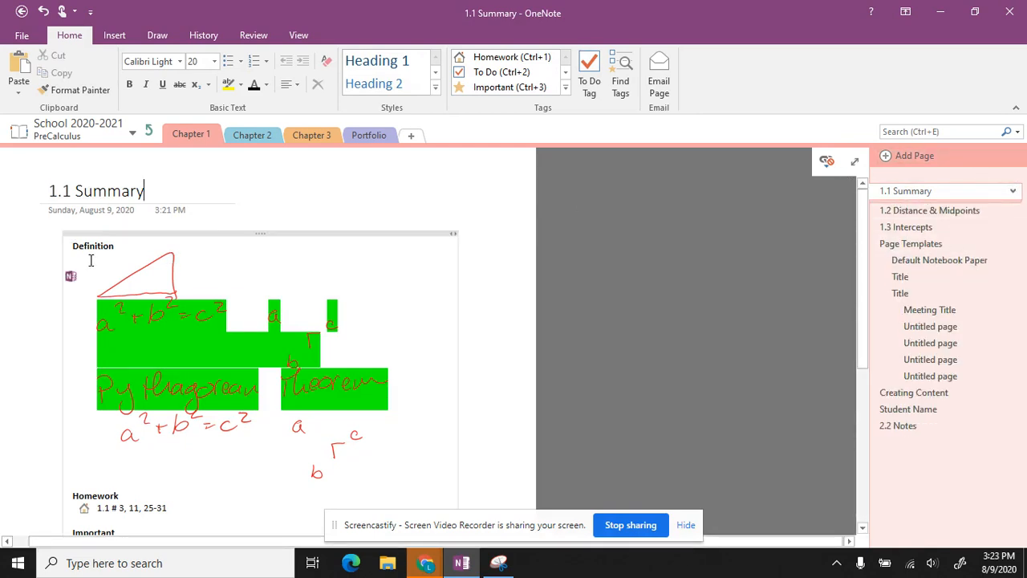
- Check off the "Send in discussion board ideas" to-do item on the summary page and clear it again
{"action": "scroll", "coordinate": [514, 345], "scroll_direction": "down", "scroll_amount": 5}
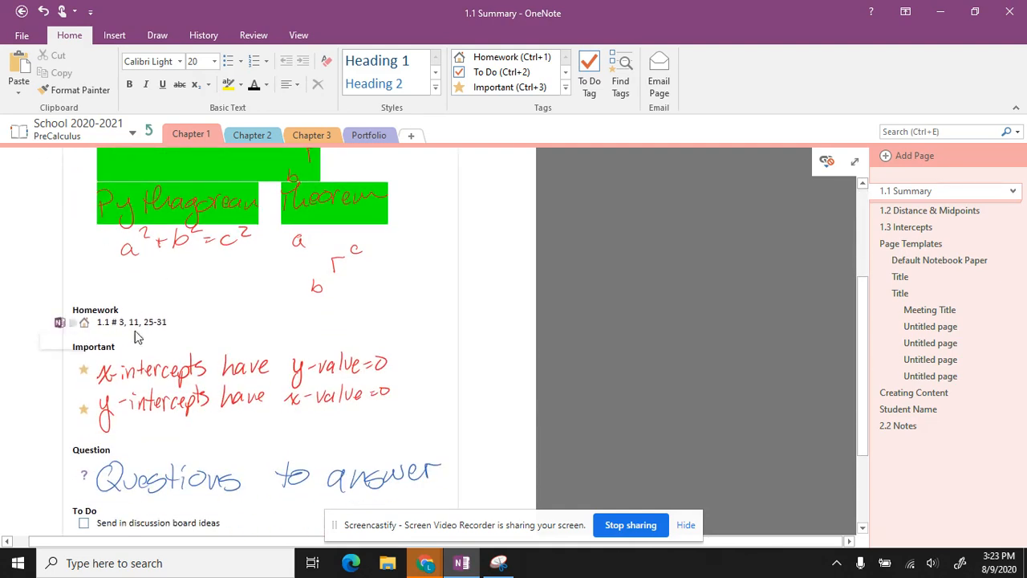
{"action": "scroll", "coordinate": [269, 347], "scroll_direction": "down", "scroll_amount": 3}
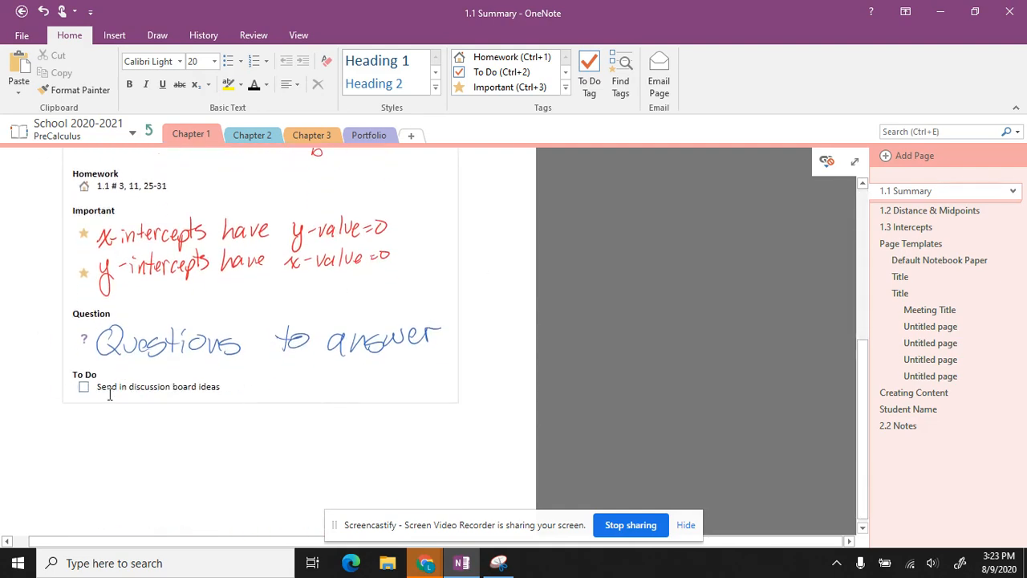
{"action": "left_click", "coordinate": [83, 390]}
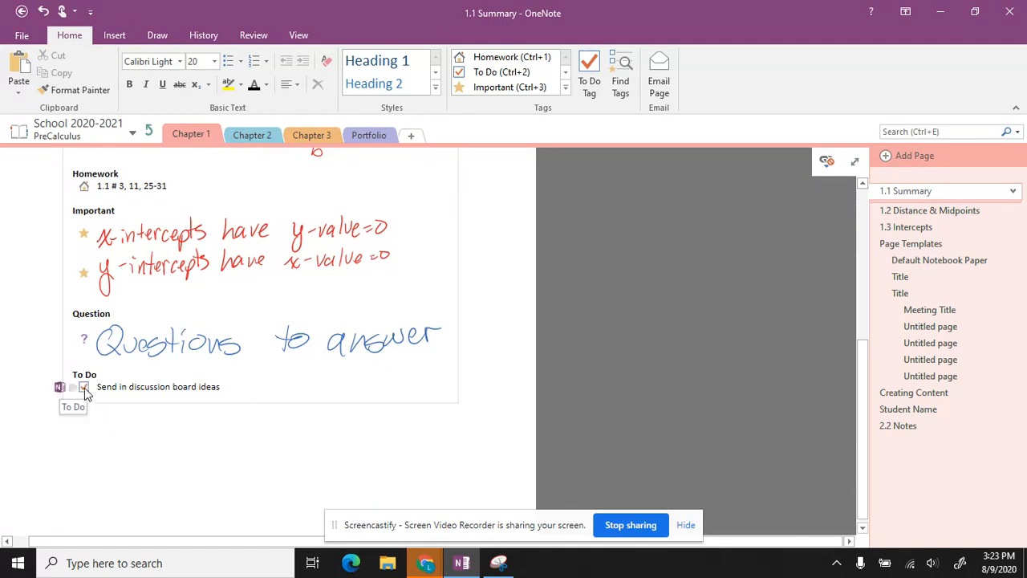
{"action": "left_click", "coordinate": [82, 387]}
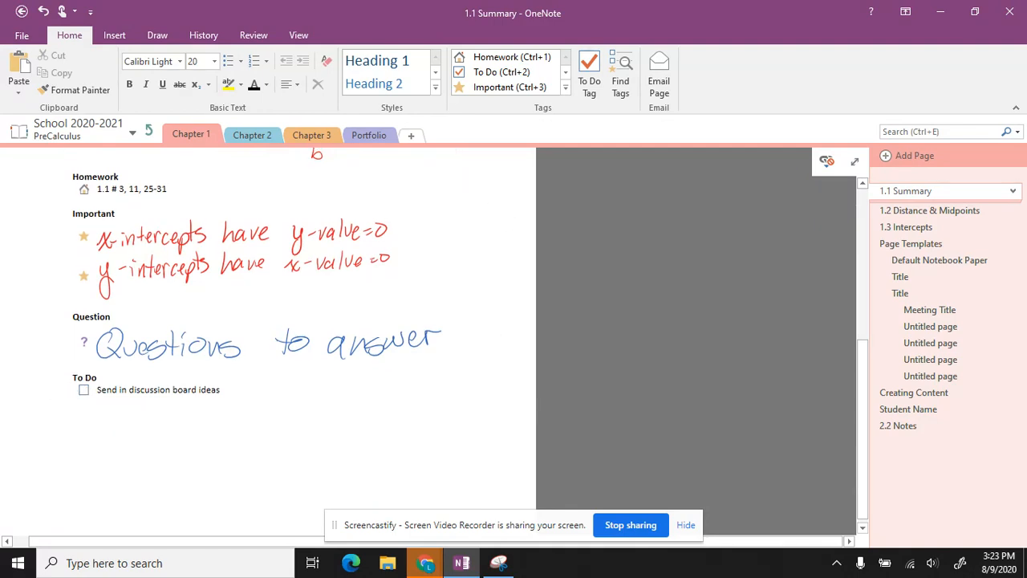
- Follow the link beside the homework note on the summary page to its source page, and return to 1.1 Summary
{"action": "key", "text": "ctrl+Home"}
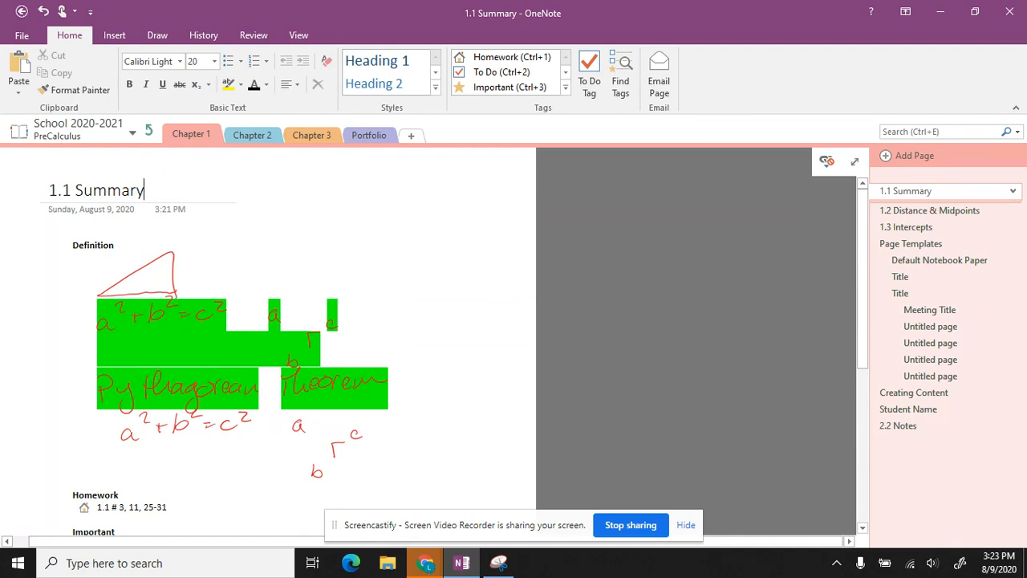
{"action": "scroll", "coordinate": [407, 410], "scroll_direction": "down", "scroll_amount": 3}
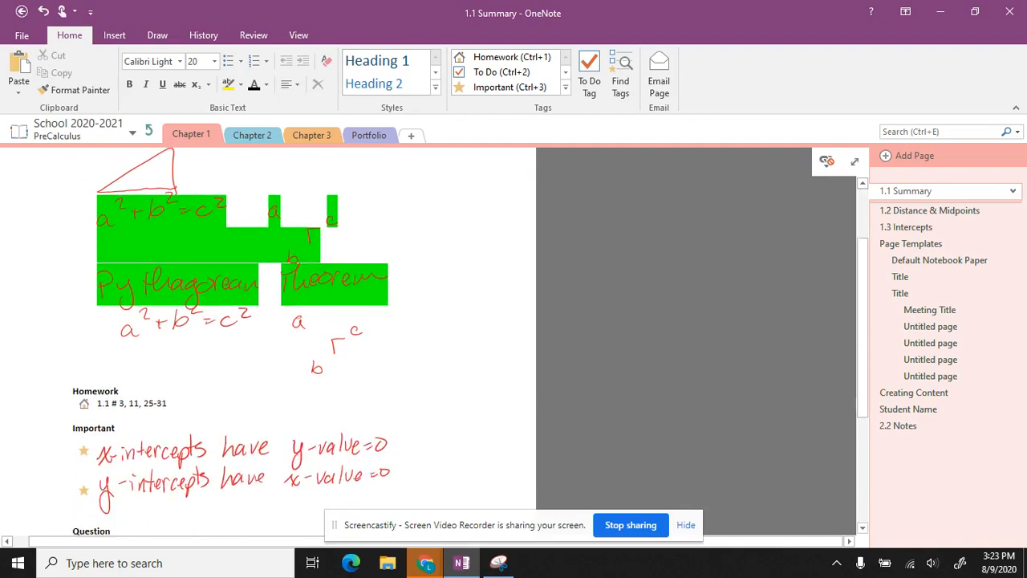
{"action": "scroll", "coordinate": [407, 410], "scroll_direction": "down", "scroll_amount": 6}
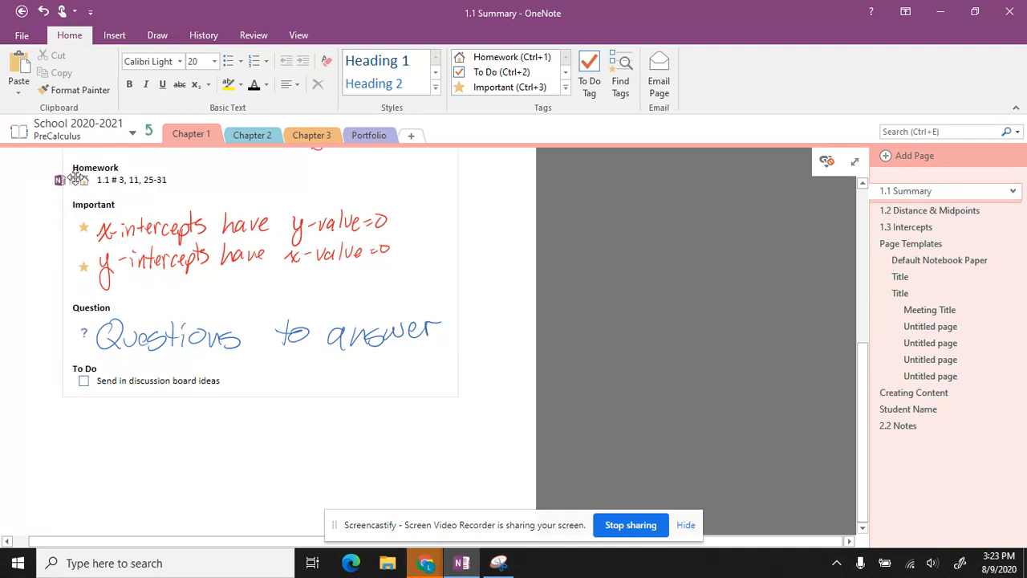
{"action": "left_click", "coordinate": [61, 183]}
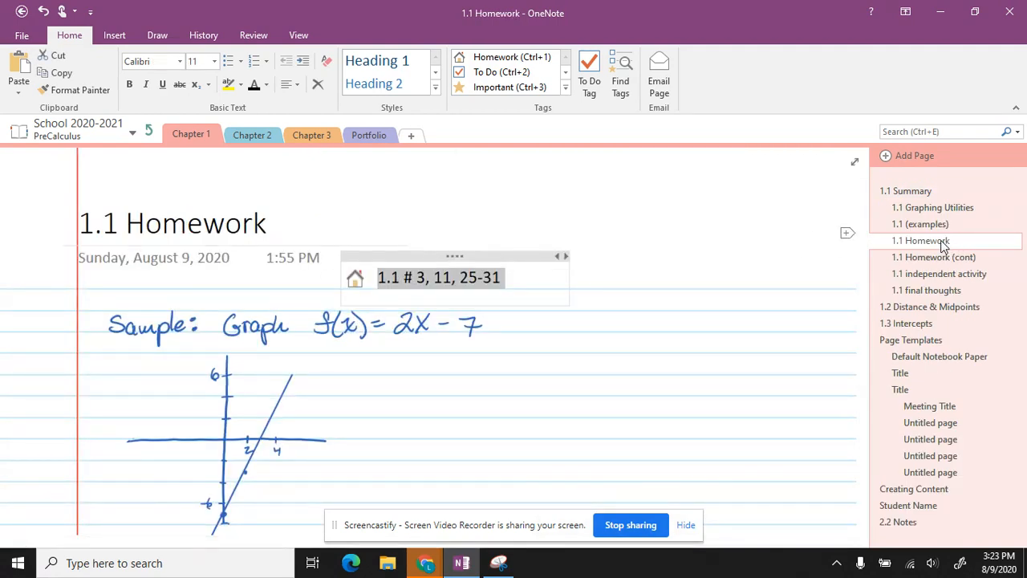
{"action": "left_click", "coordinate": [915, 192]}
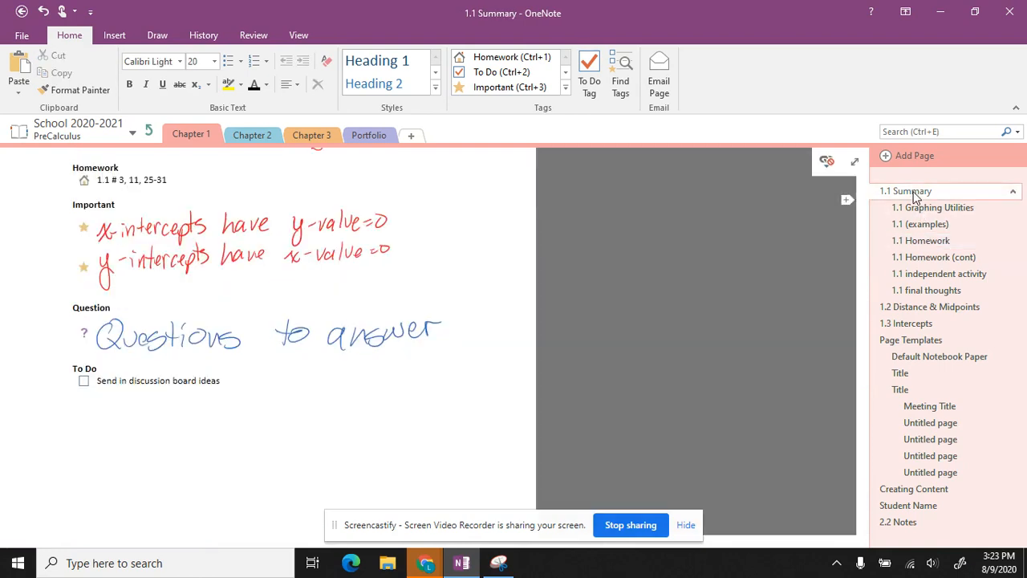
- Follow the link beside the "Questions to answer" note to its source page, and go back to 1.1 Summary
{"action": "mouse_move", "coordinate": [89, 341]}
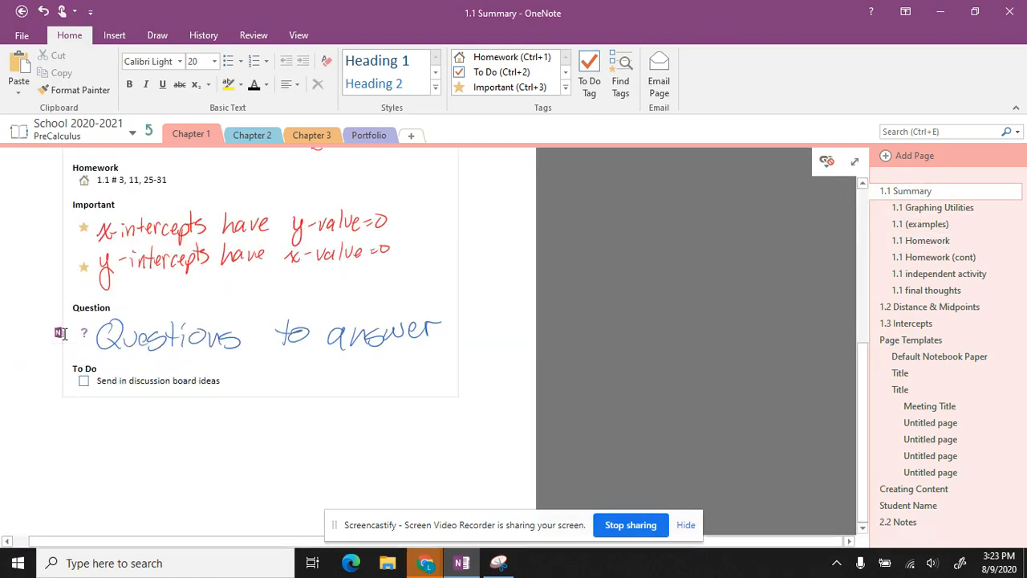
{"action": "left_click", "coordinate": [61, 335]}
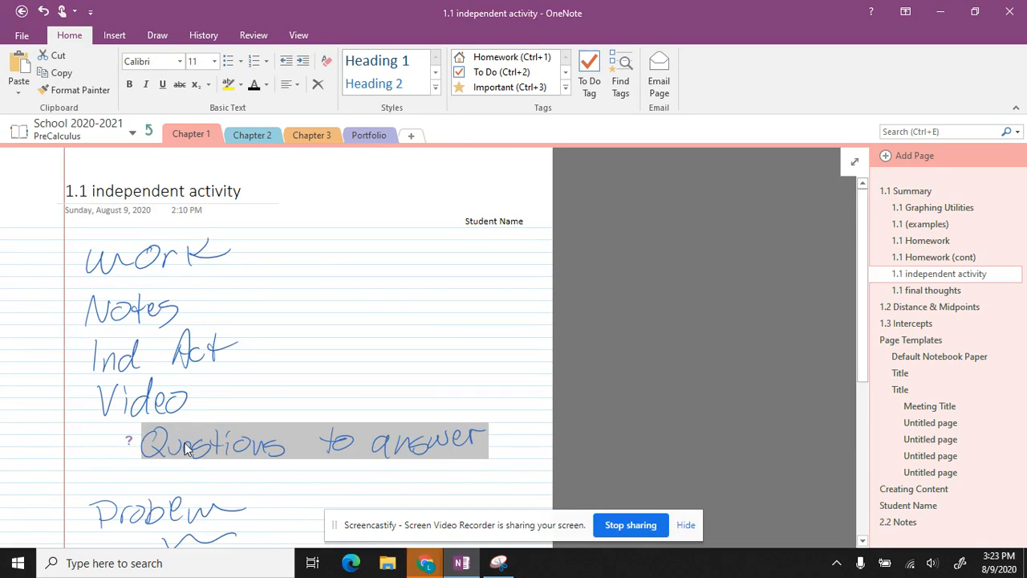
{"action": "left_click", "coordinate": [882, 192]}
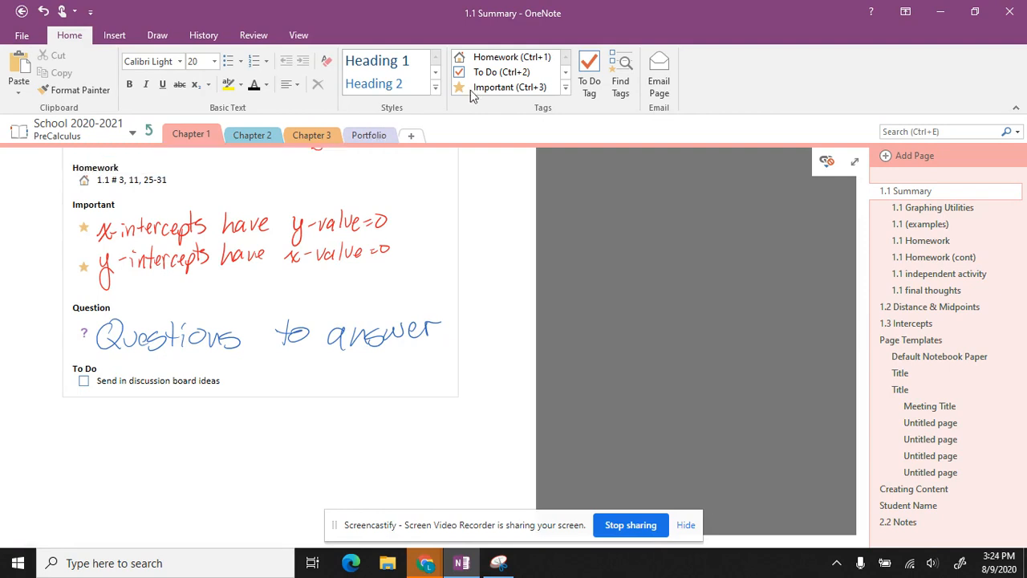
- View the full list of available tags, close it and look over the 1.1 Summary page from its title to the To Do section
{"action": "left_click", "coordinate": [565, 86]}
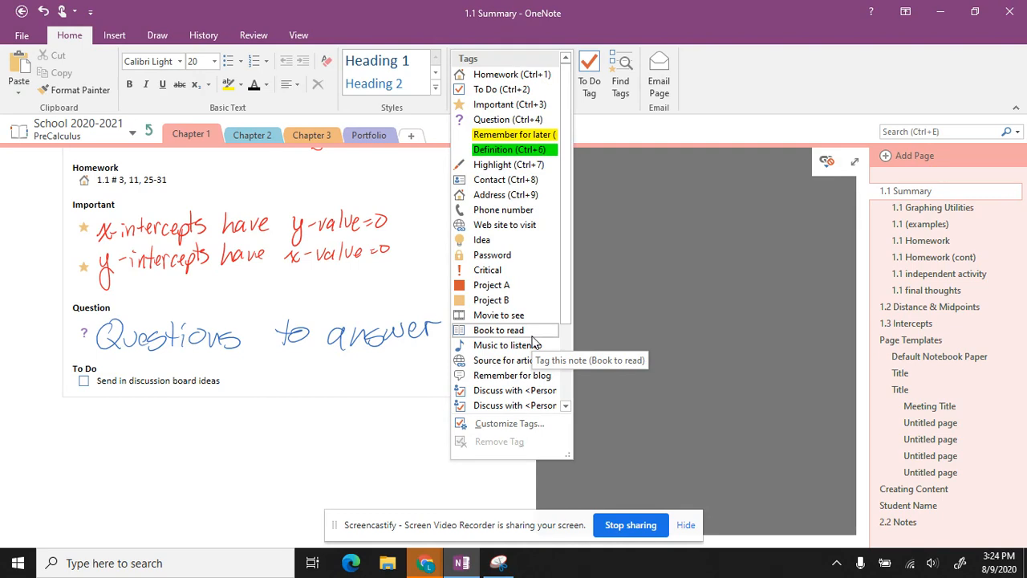
{"action": "left_click", "coordinate": [276, 467]}
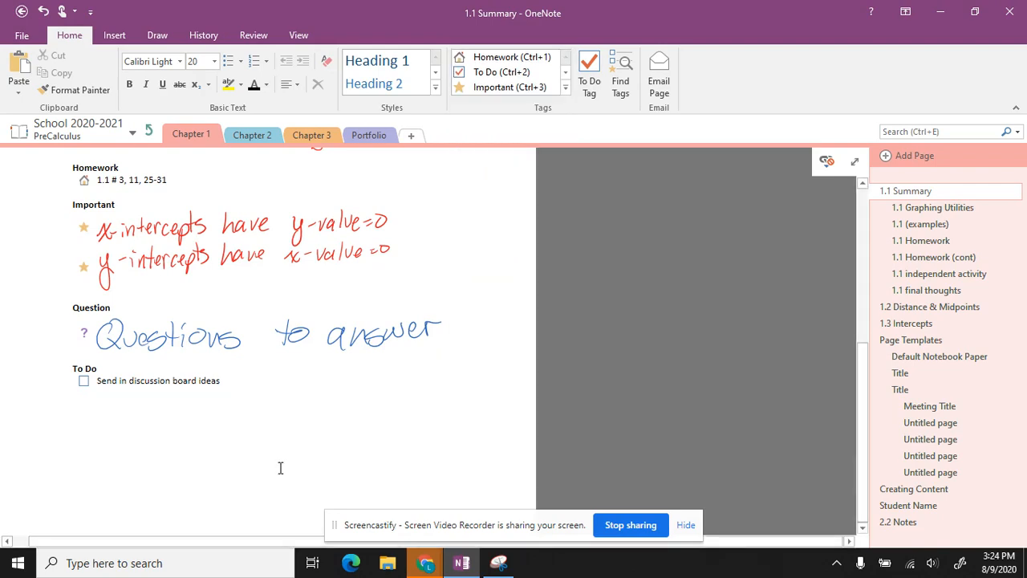
{"action": "left_click", "coordinate": [863, 210]}
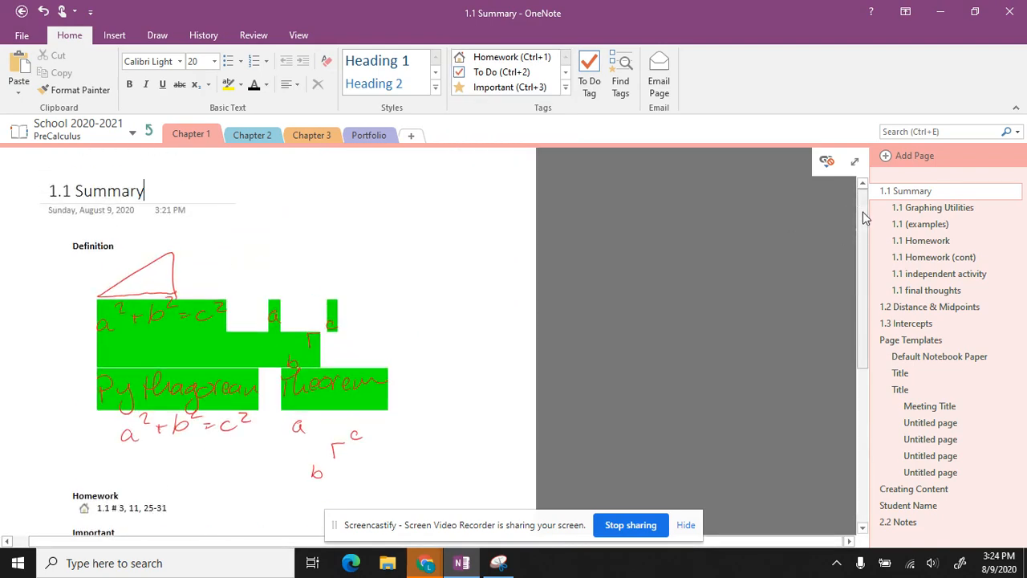
{"action": "mouse_move", "coordinate": [863, 218]}
{"action": "left_mouse_down"}
{"action": "mouse_move", "coordinate": [873, 255]}
{"action": "mouse_move", "coordinate": [865, 375]}
{"action": "left_mouse_up"}
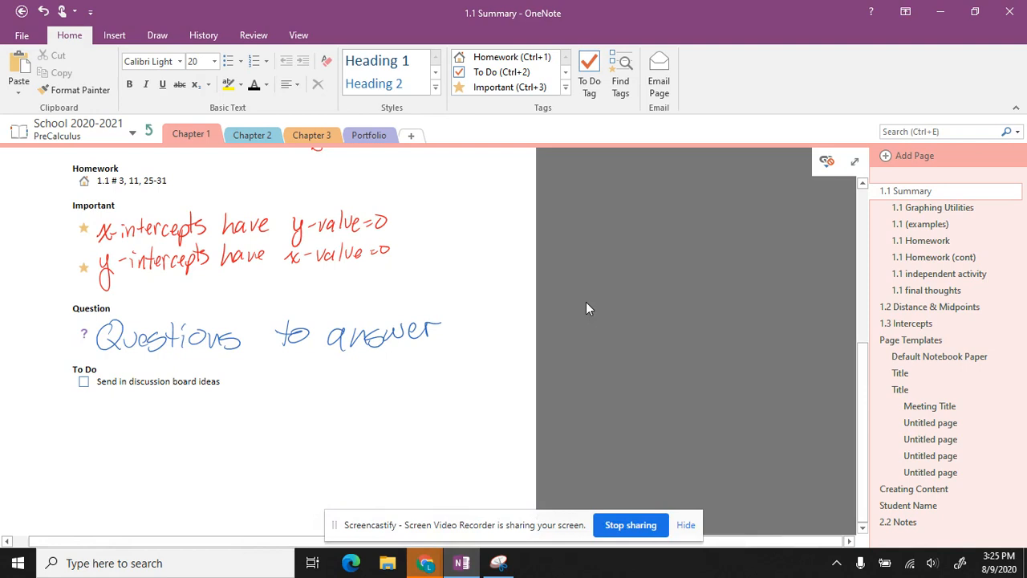
- Review the 1.1 Summary notes once more and open the 1.1 Graphing Utilities page
{"action": "scroll", "coordinate": [476, 257], "scroll_direction": "up", "scroll_amount": 4}
{"action": "scroll", "coordinate": [268, 321], "scroll_direction": "up", "scroll_amount": 3}
{"action": "scroll", "coordinate": [268, 321], "scroll_direction": "down", "scroll_amount": 8}
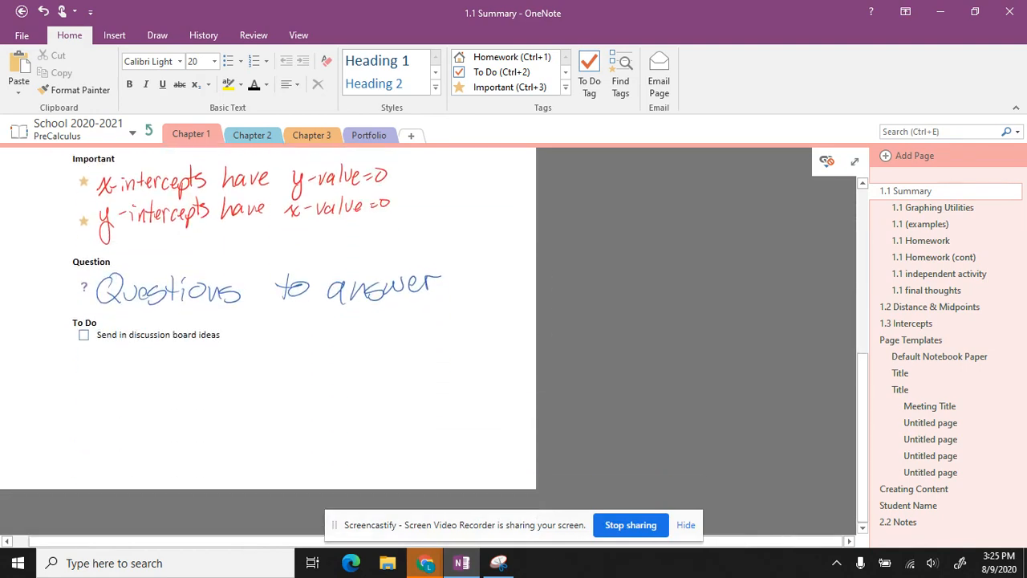
{"action": "key", "text": "ctrl+Page_Down"}
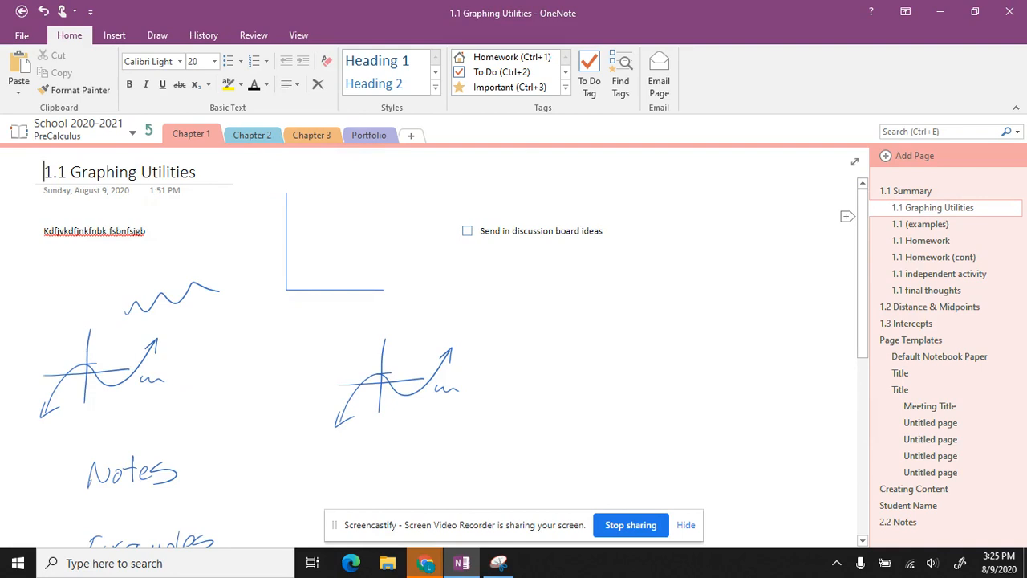